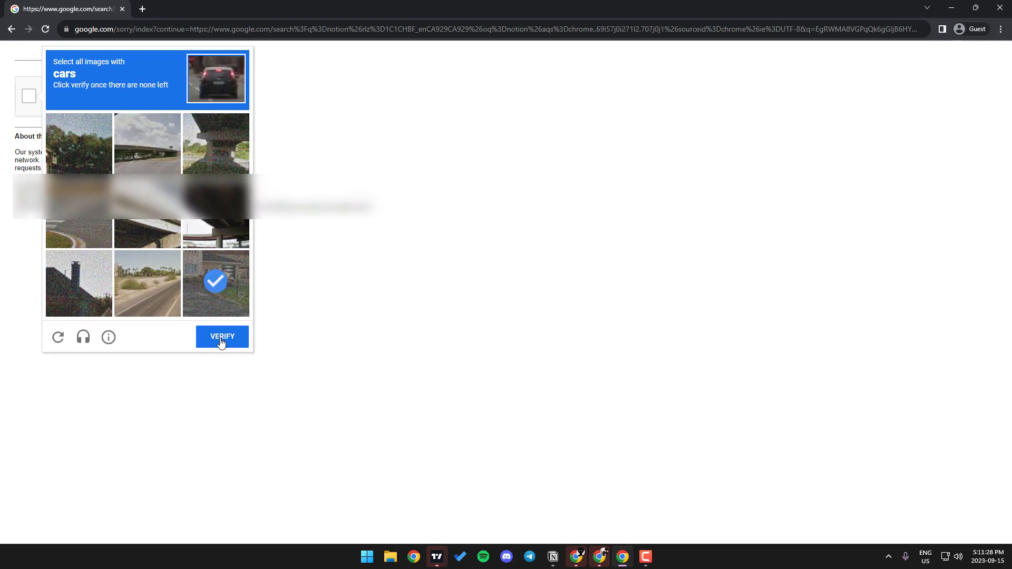
Complete the image verification and open Notion's official website from the search results
left_click(221, 346)
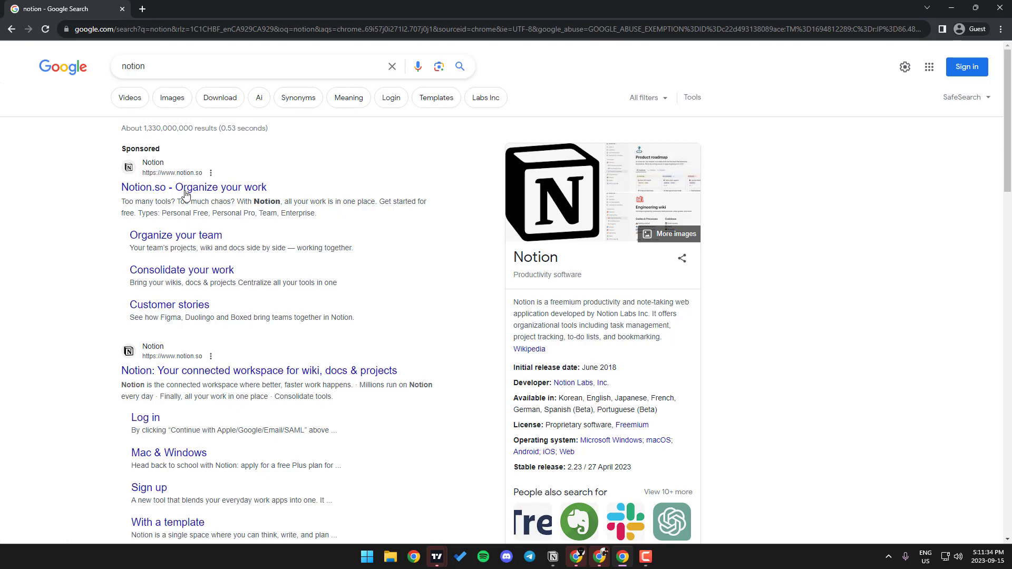
scroll(90, 362, "down", 2)
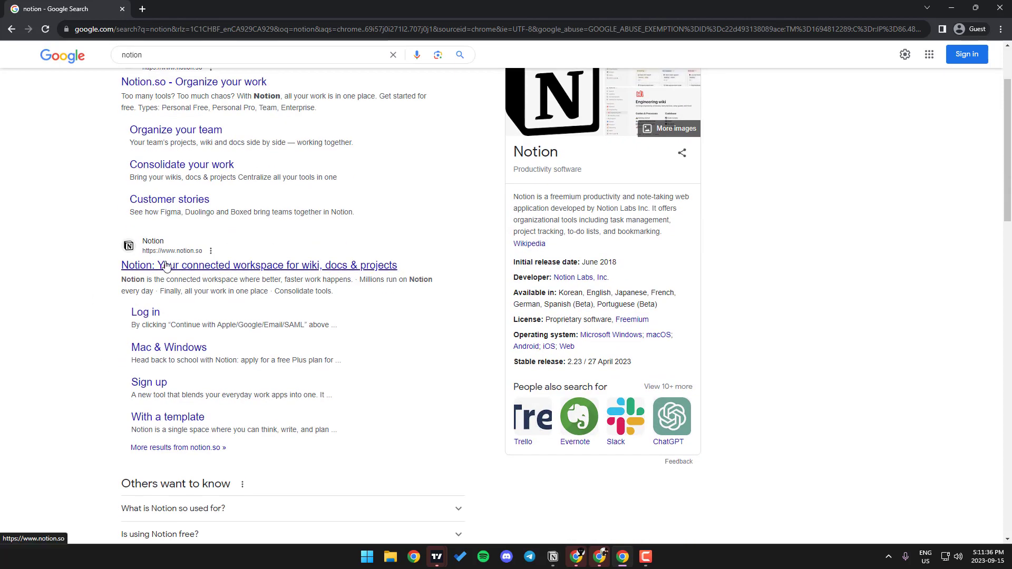
left_click(253, 266)
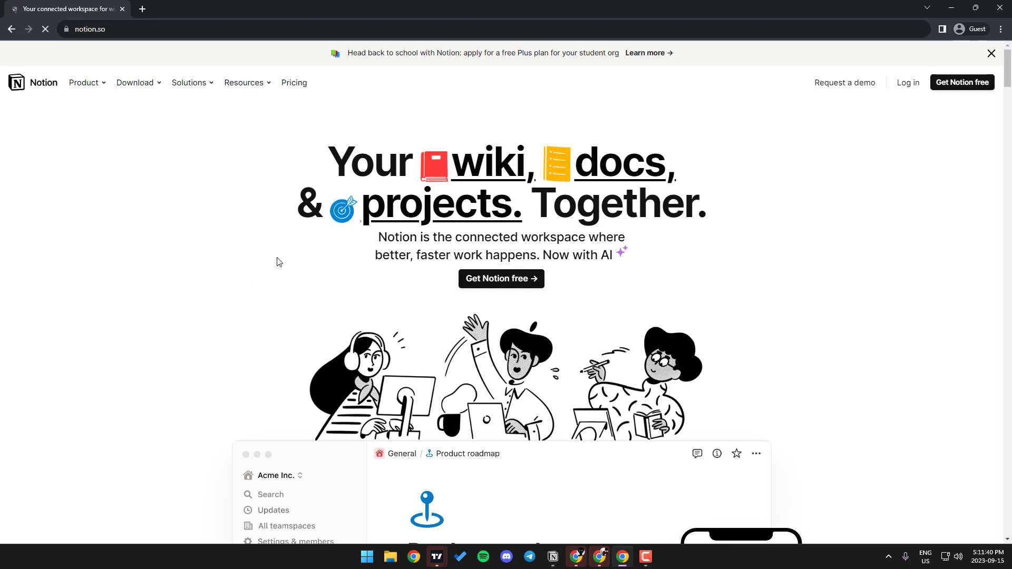
Log in to Notion with a Google account
mouse_move(148, 89)
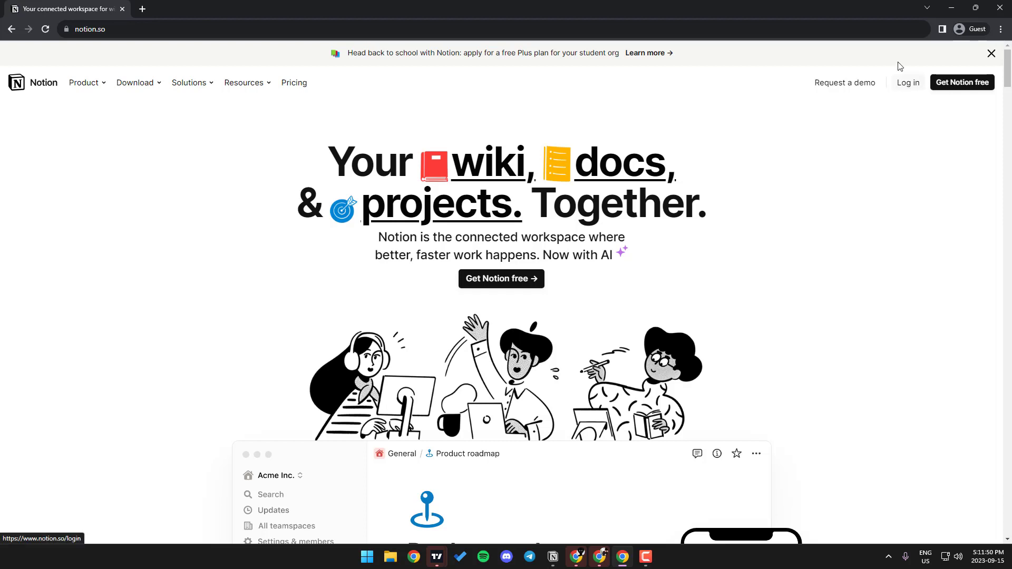
left_click(906, 82)
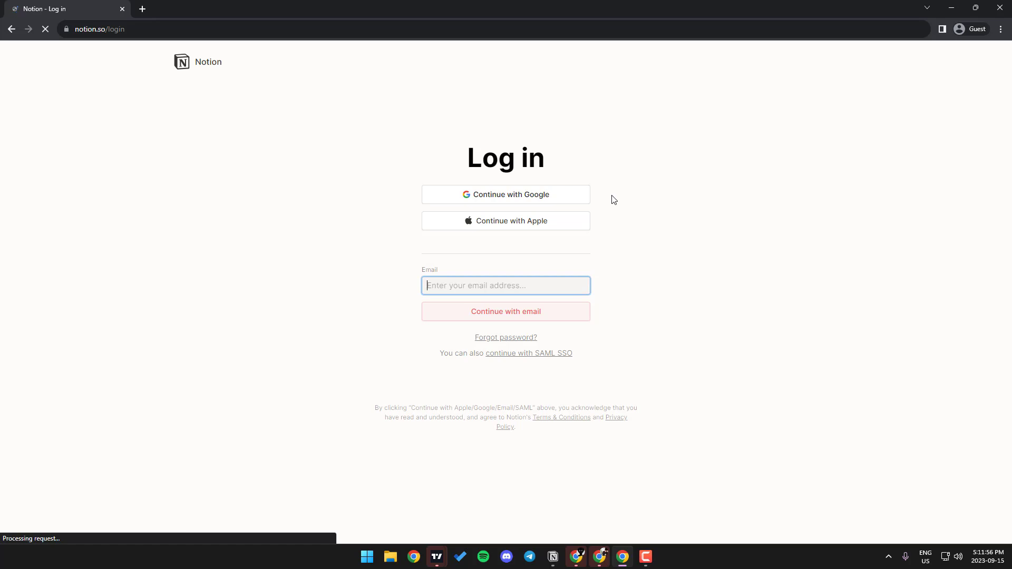
left_click(562, 196)
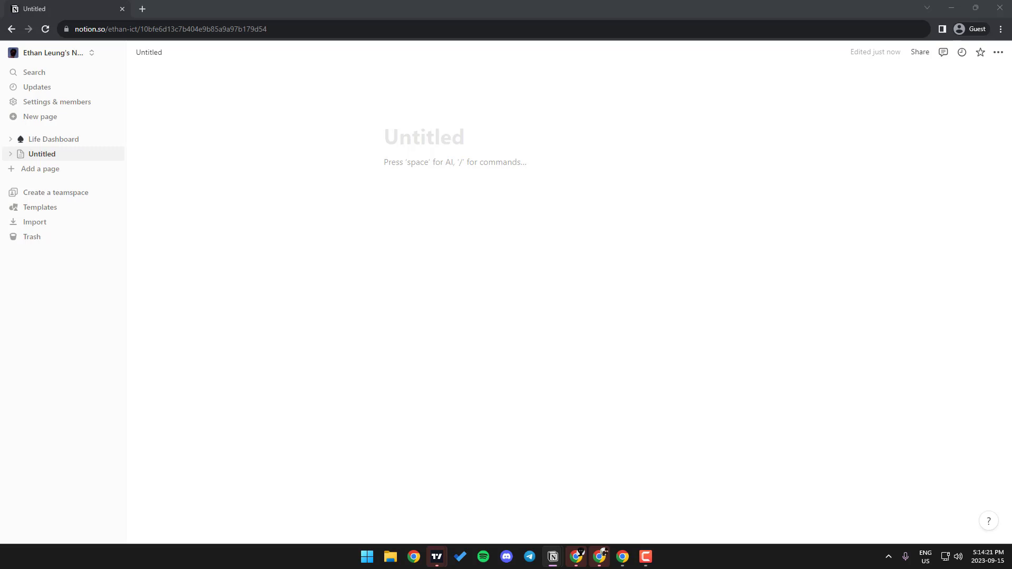
Paste the Trades Journal Template and Daily Journal & Weekly Recap Template links into the body of the untitled page
right_click(533, 212)
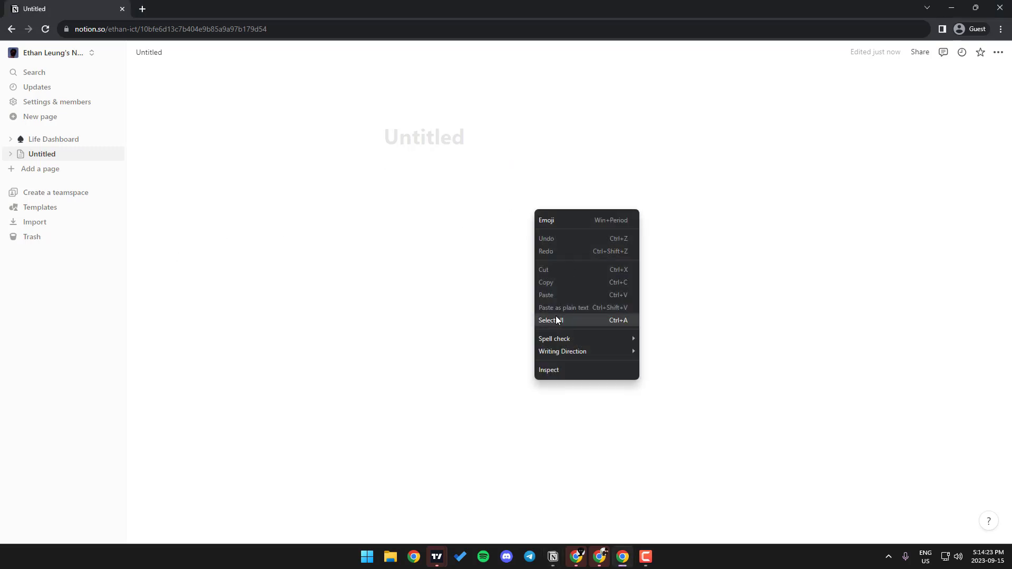
right_click(445, 180)
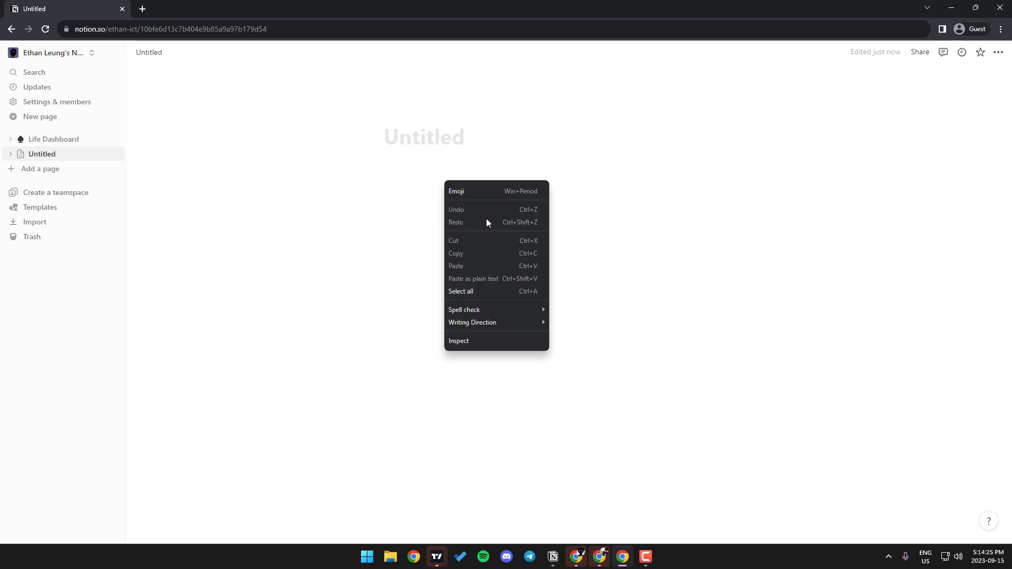
left_click(445, 222)
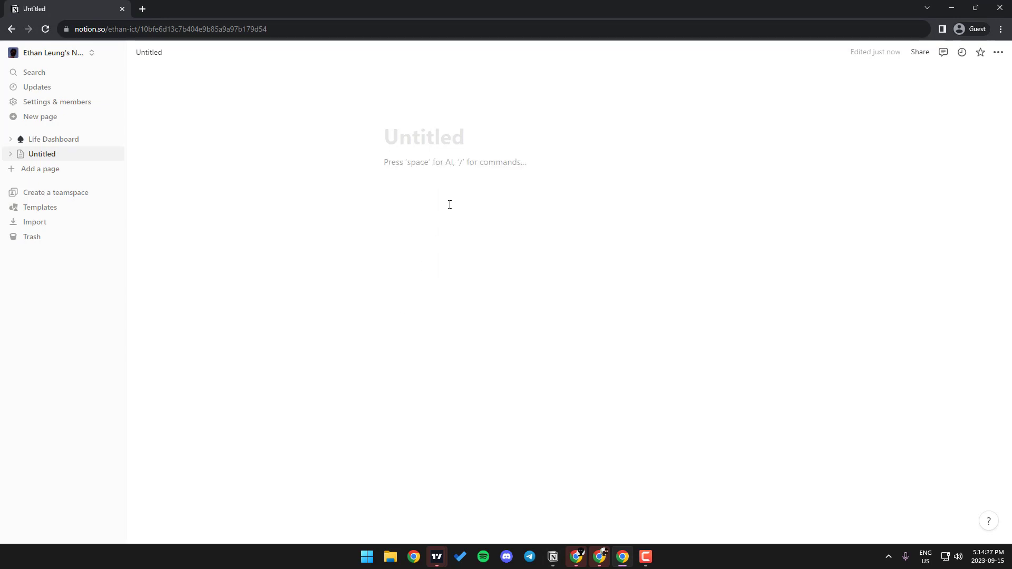
type("→ Trades Journal Template: https://ethan-ict.notion.site/ffa152bc3bc54ed99dffa85d36e6515b?v=190bec3e7e4b4fea943a1b654ff20192&pvs=4")
left_click(513, 294)
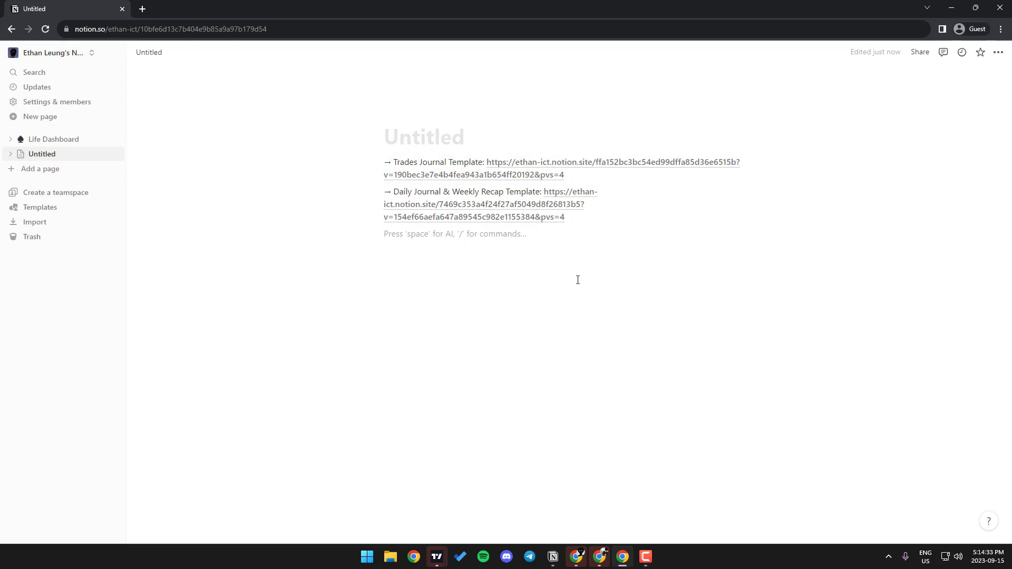
Open the Trades Journal Template link and duplicate the template into the workspace
mouse_move(426, 175)
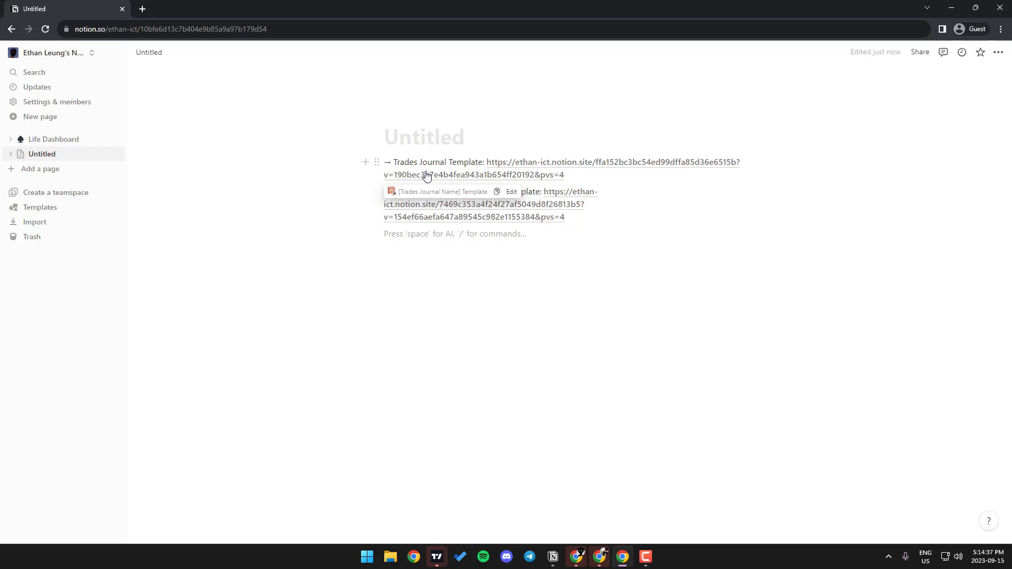
left_click(581, 164)
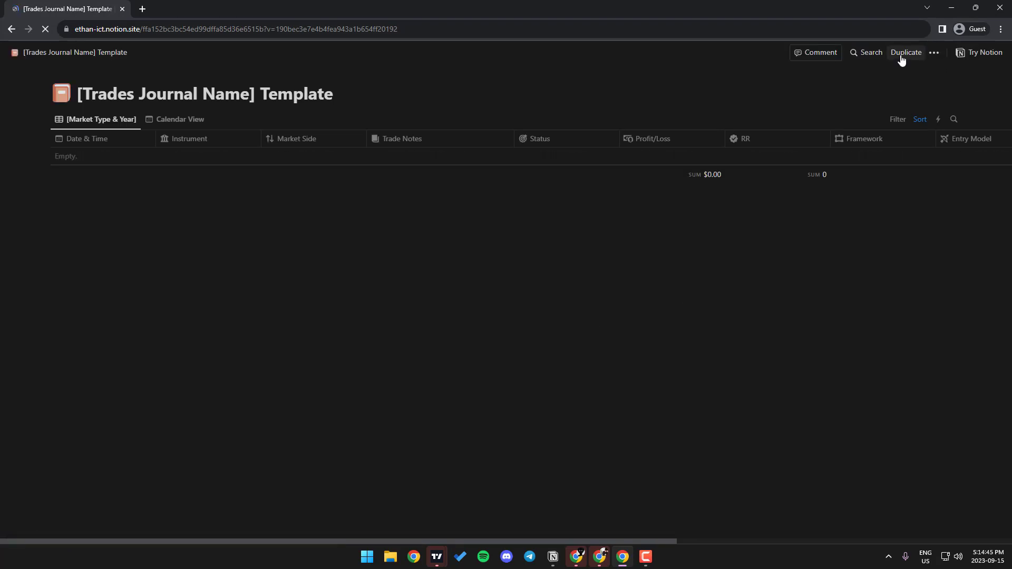
left_click(901, 56)
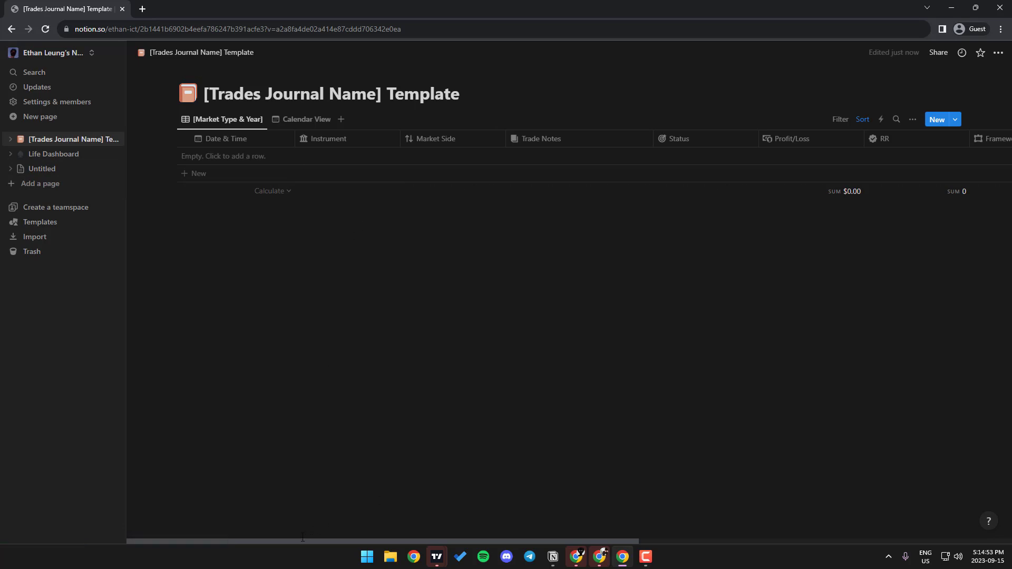
left_click_drag(303, 538, 675, 539)
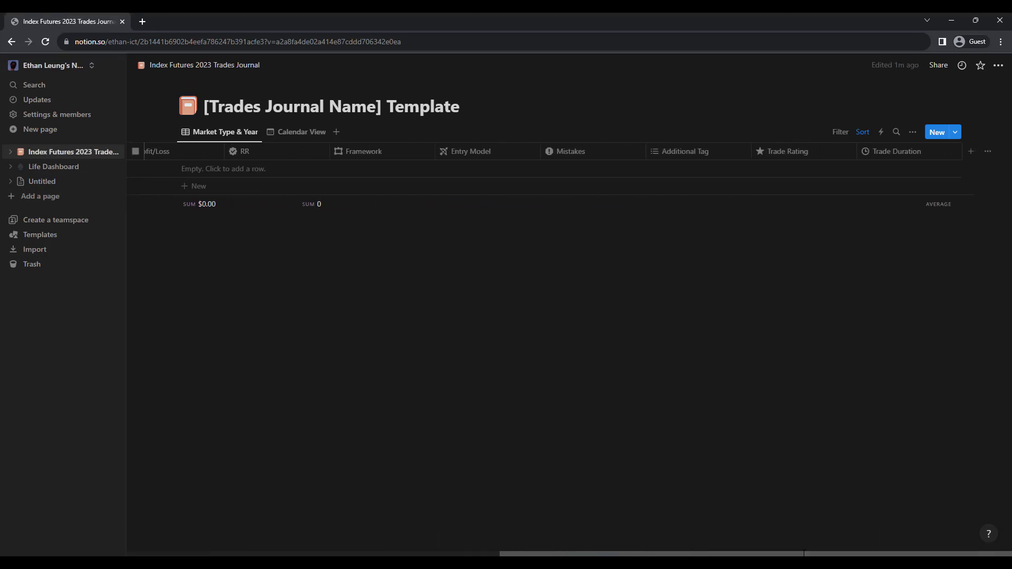
scroll(405, 497, "left", 10)
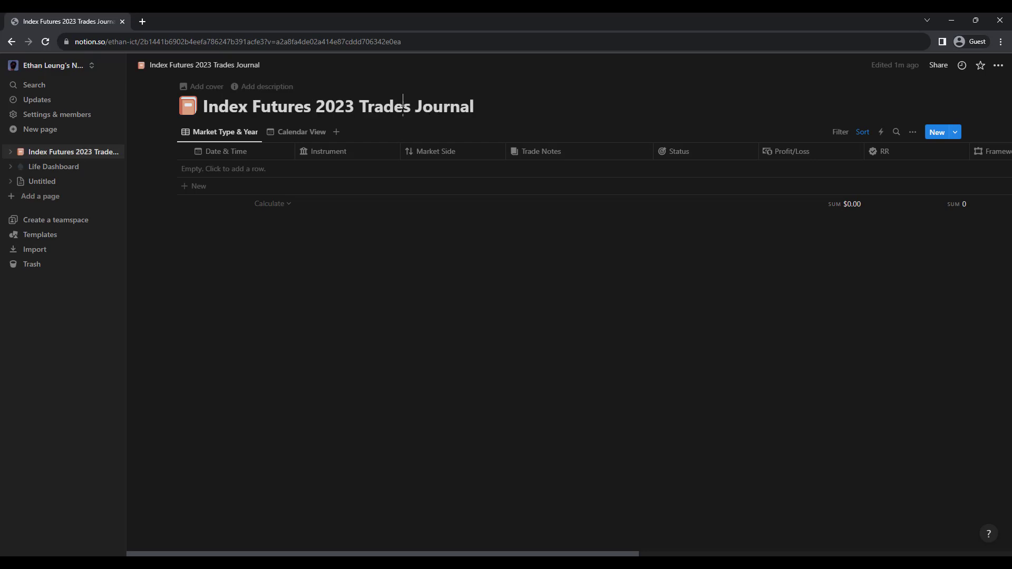
double_click(387, 107)
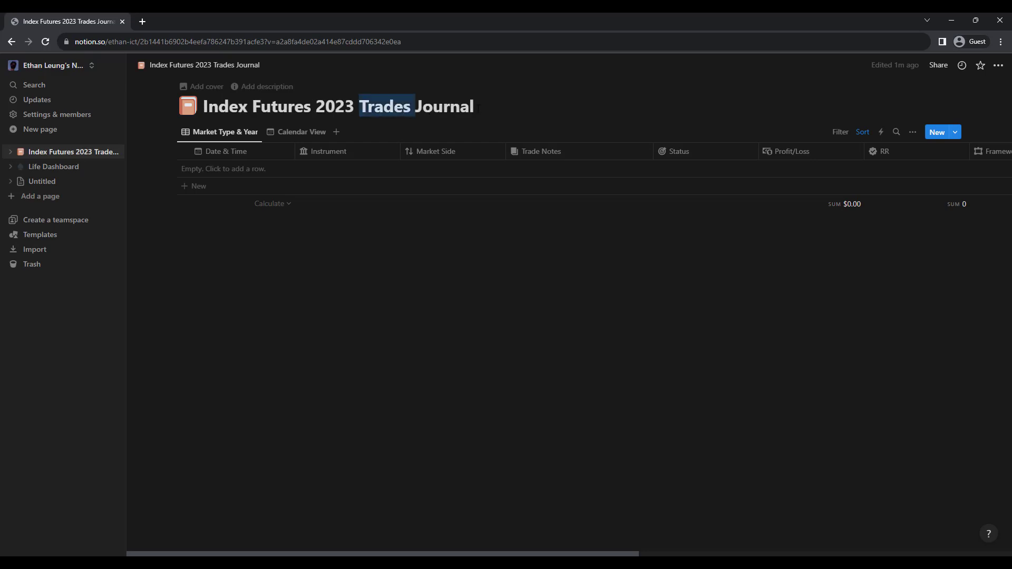
left_click_drag(474, 107, 204, 108)
left_click(219, 108)
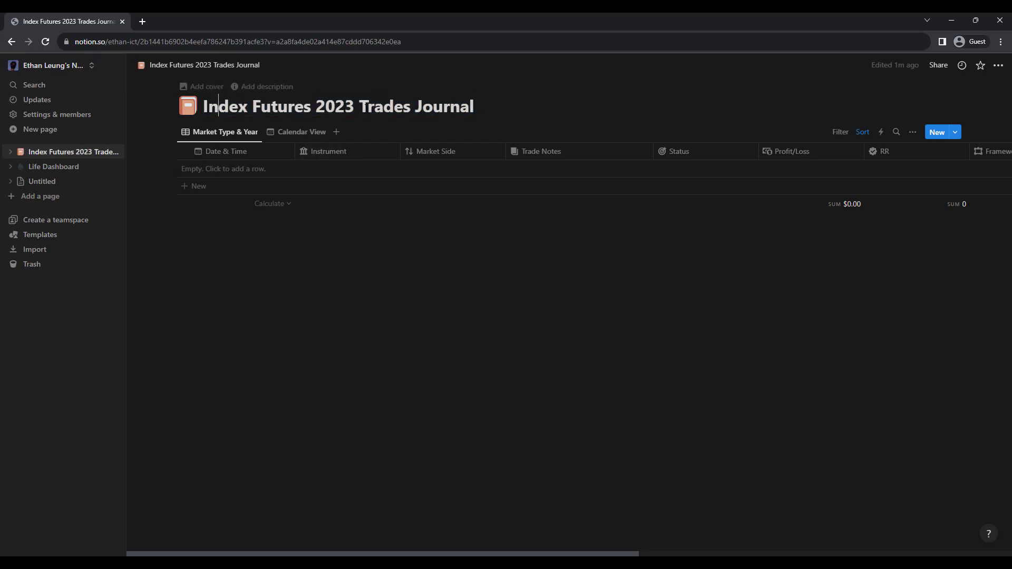
left_click(460, 107)
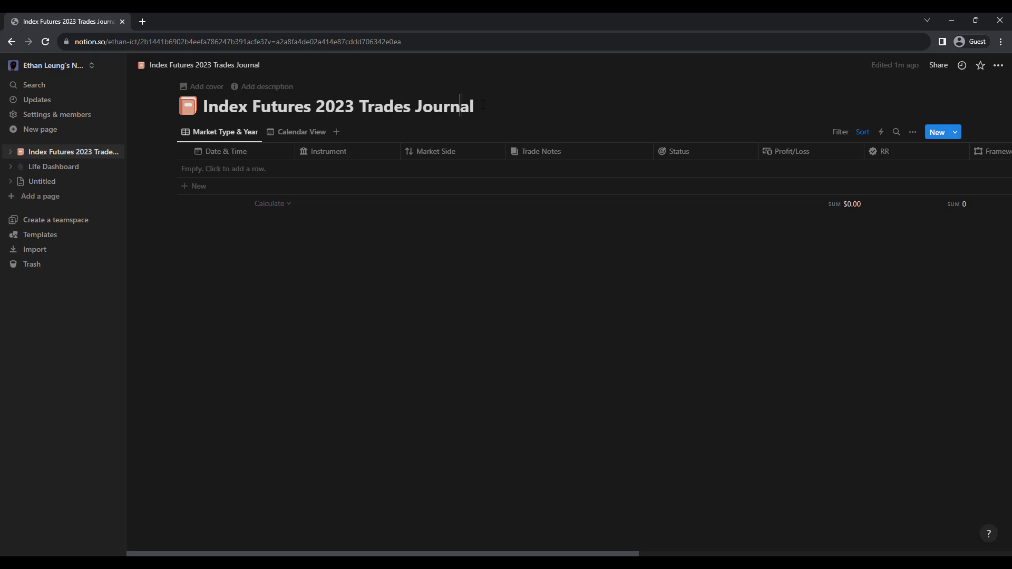
Rename the journal's Market Type & Year table view as Index Futures 2023
left_click(232, 135)
left_click(239, 158)
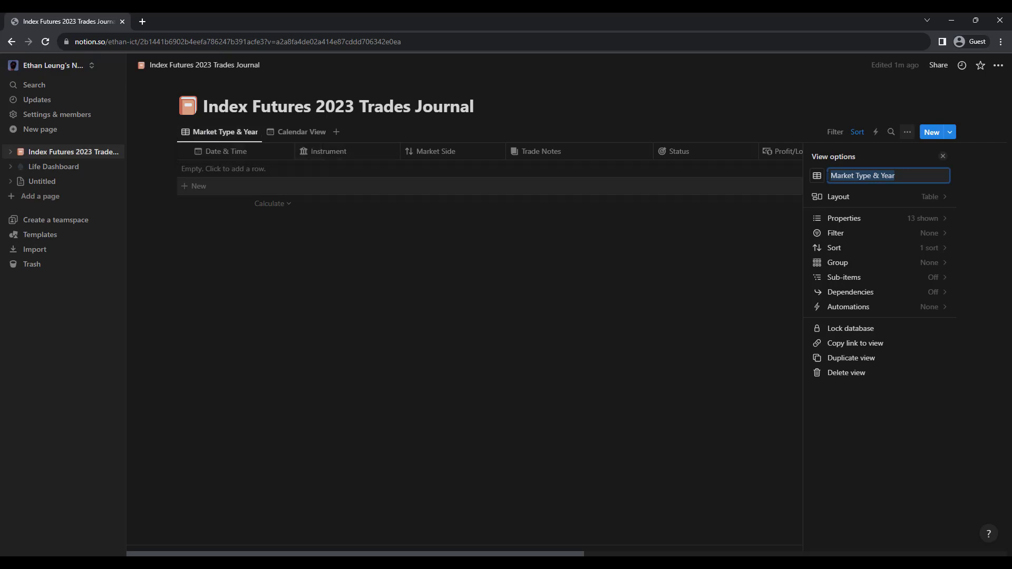
type("Index")
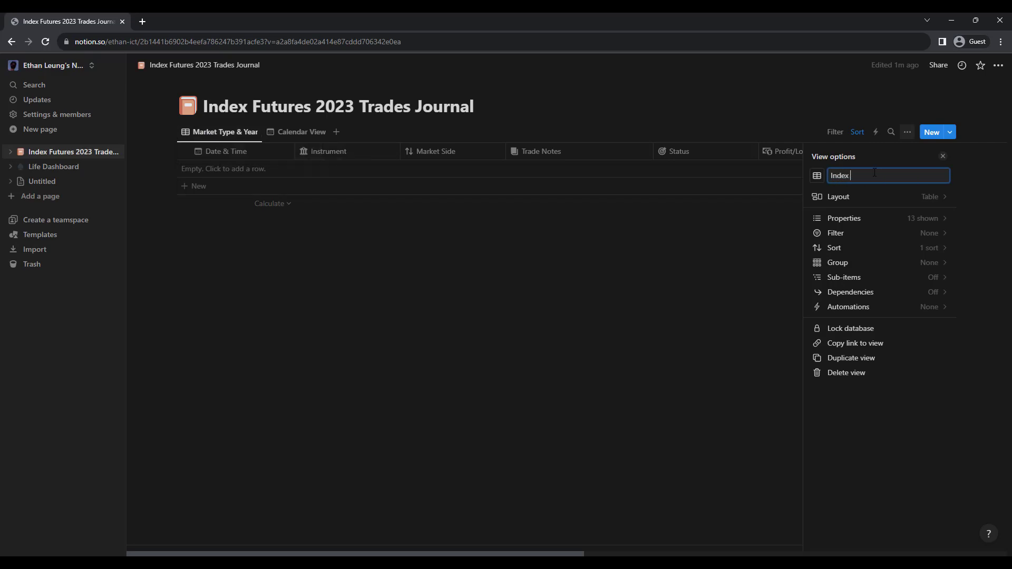
type(" Futures")
key("BackSpace")
type("2024")
key("BackSpace")
type("3")
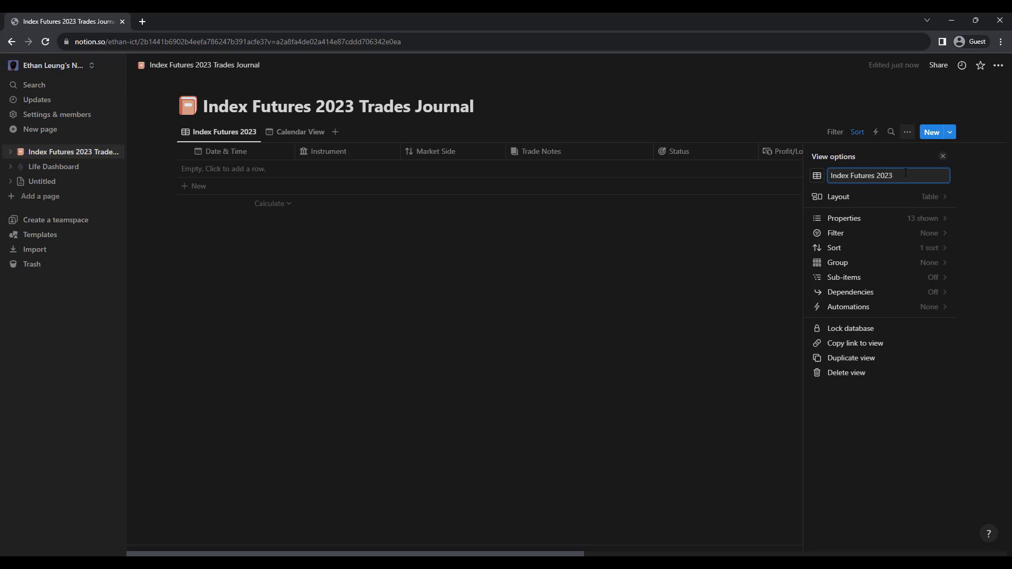
left_click(616, 303)
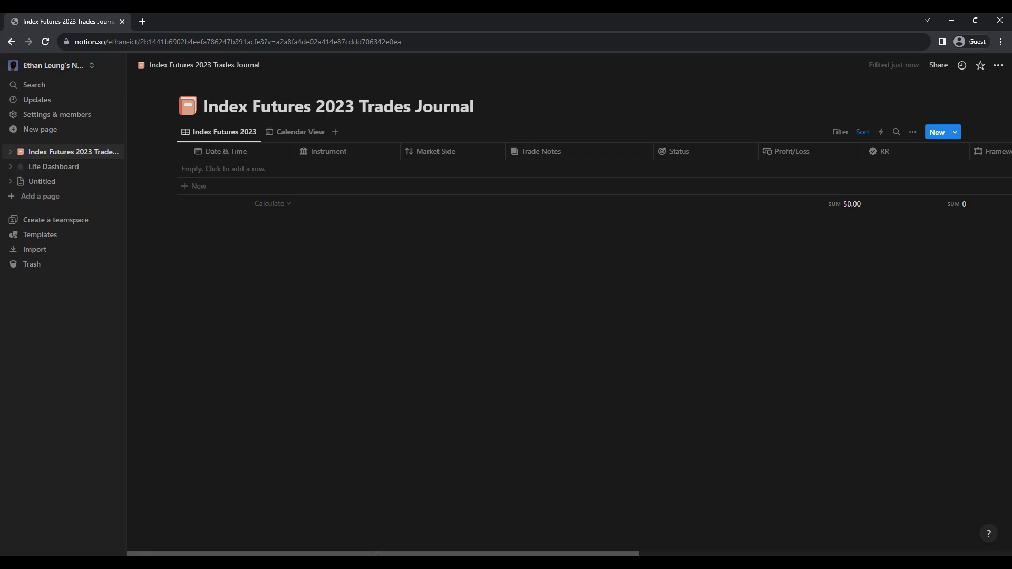
Look over the journal's Calendar View for September 2023 and return to the Index Futures 2023 table
left_click_drag(380, 553, 315, 530)
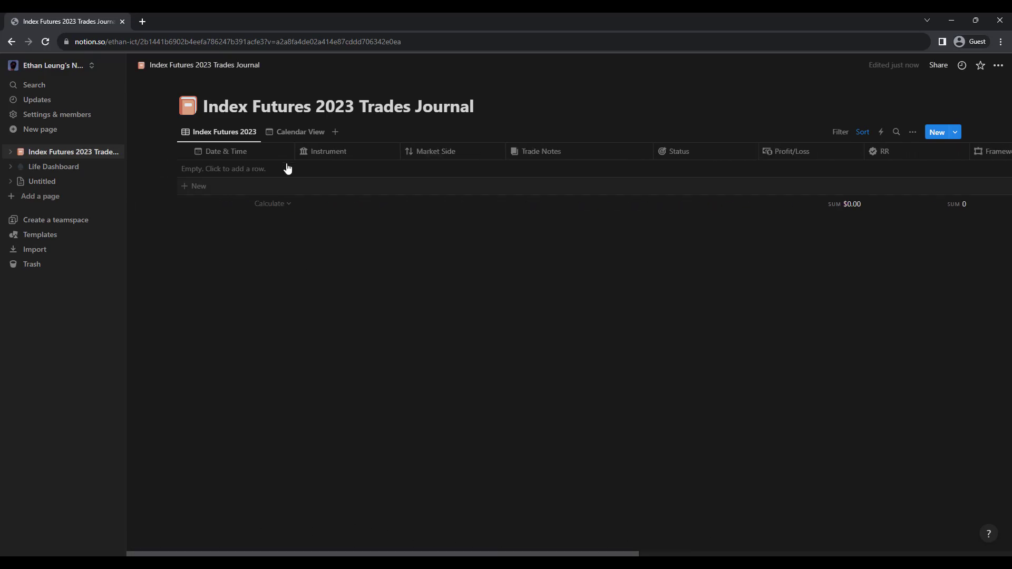
left_click(293, 136)
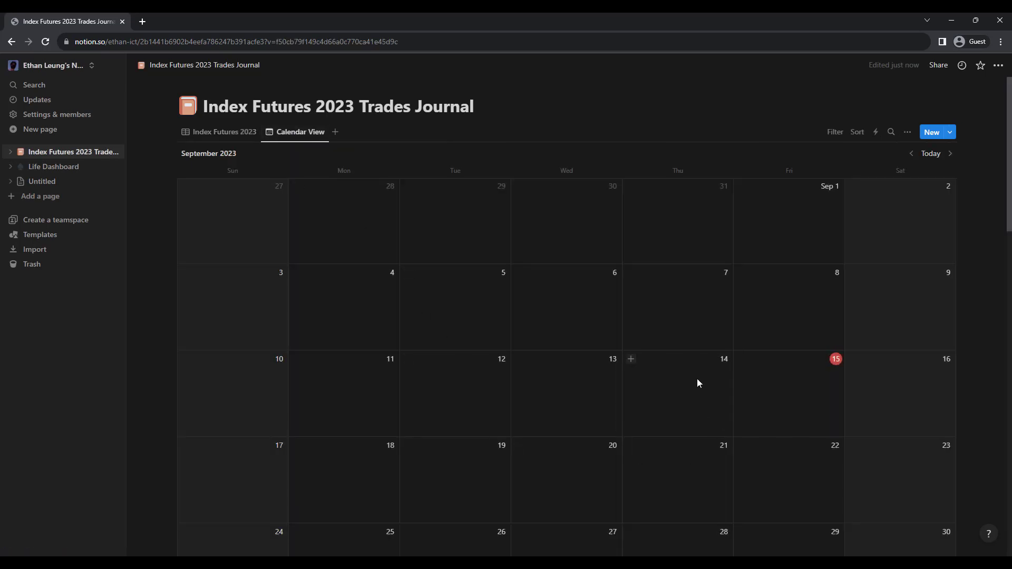
scroll(707, 376, "down", 5)
scroll(716, 369, "up", 3)
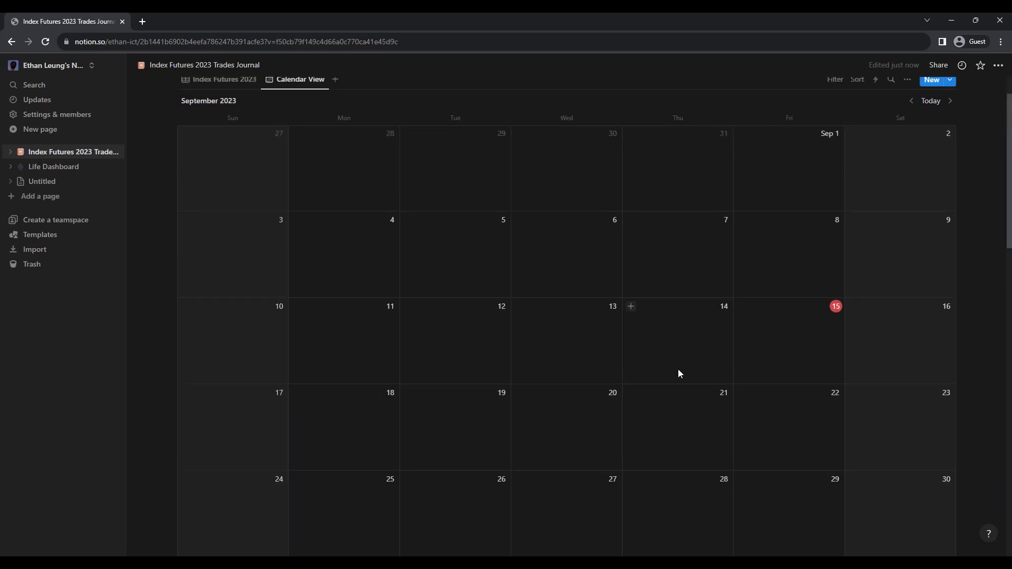
scroll(680, 364, "up", 2)
left_click(220, 138)
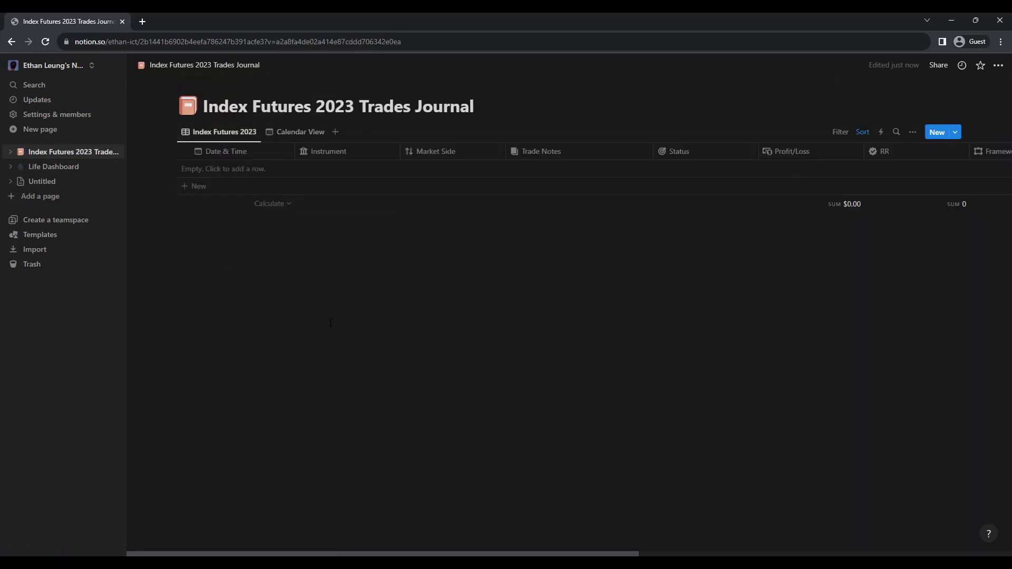
Add a new row to the Index Futures 2023 table and open its Trade Notes page
left_click_drag(480, 554, 359, 481)
left_click(207, 188)
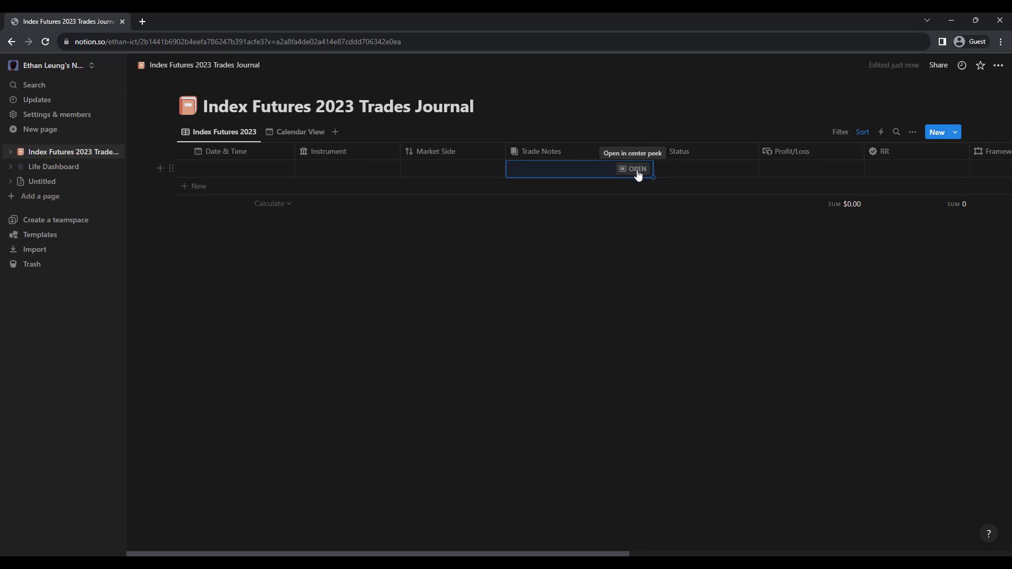
left_click(636, 169)
Open the Statistics & Review template for editing, examine its properties, statistics table and review questions, and return to the trade page
scroll(501, 216, "down", 5)
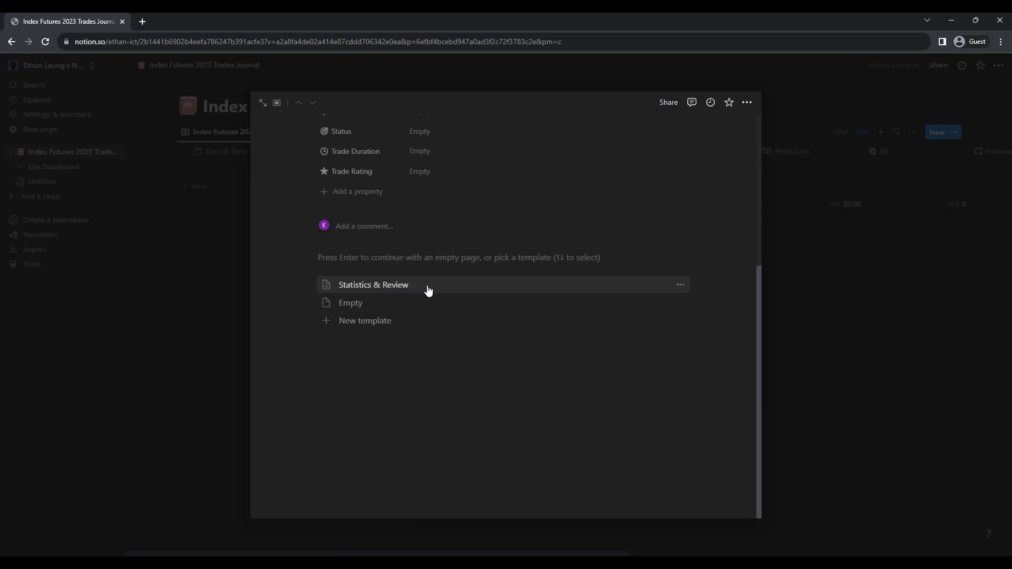
scroll(429, 289, "up", 1)
left_click(680, 340)
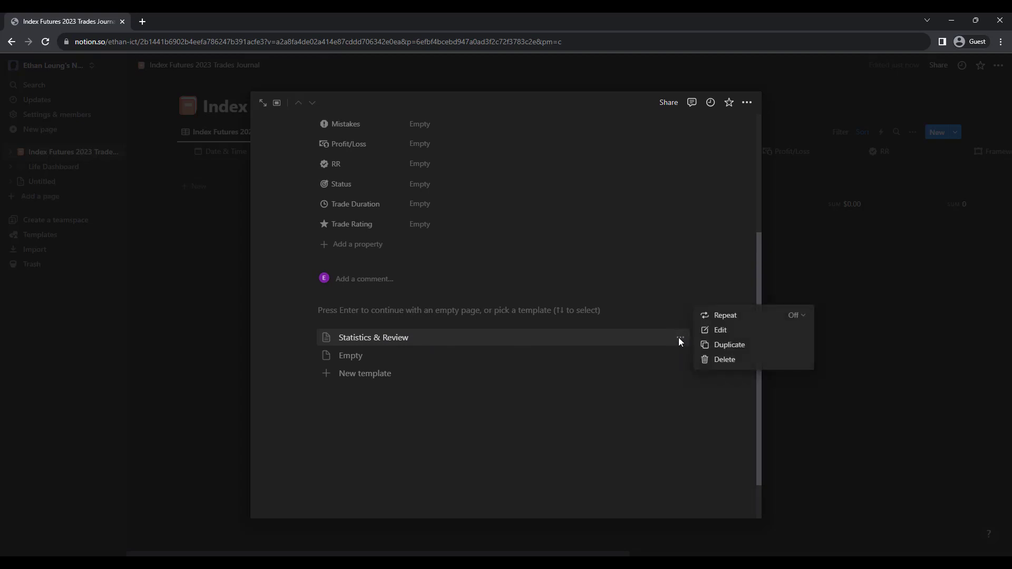
left_click(718, 331)
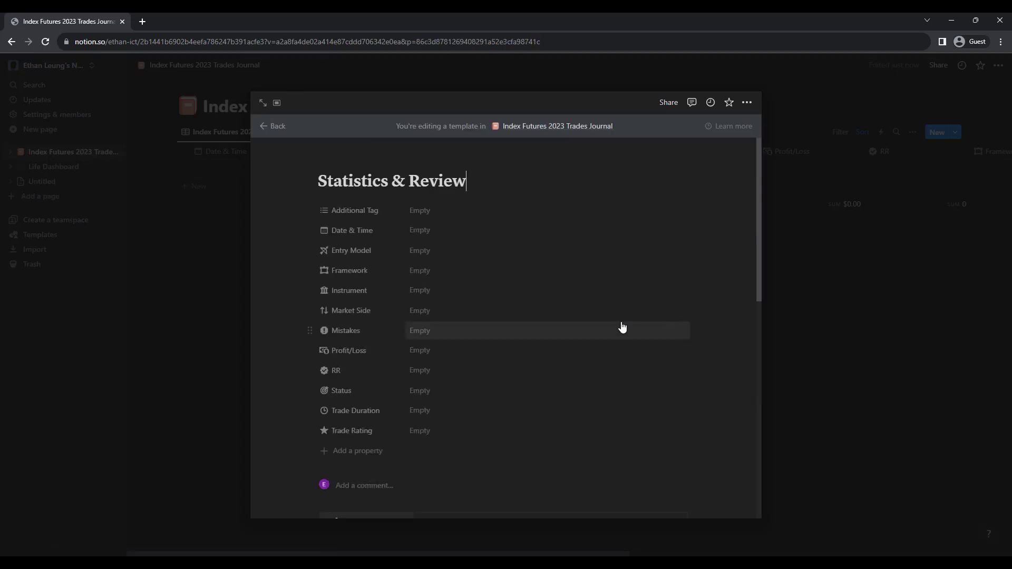
scroll(529, 276, "down", 8)
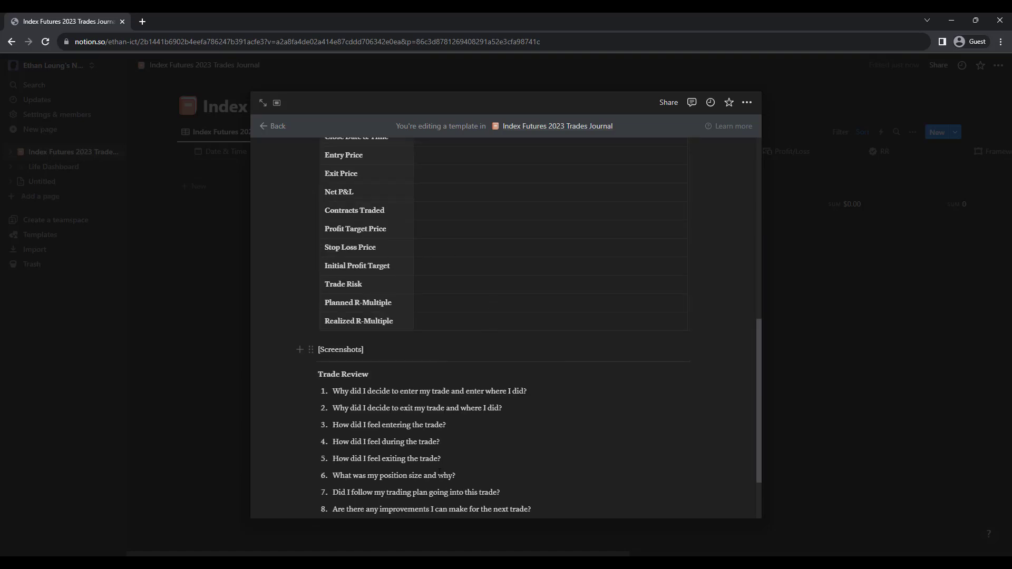
scroll(440, 472, "down", 2)
scroll(401, 316, "up", 10)
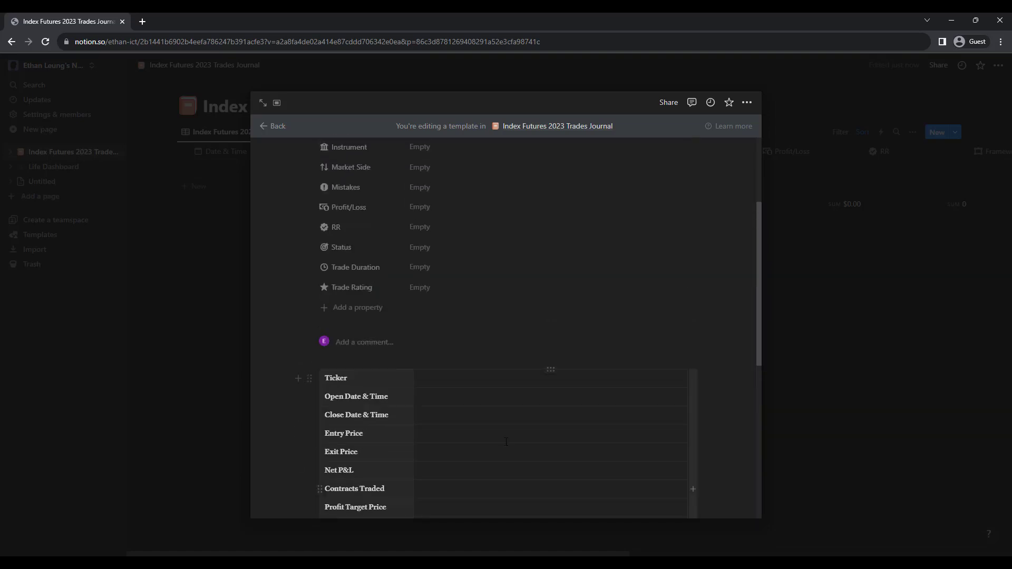
left_click(278, 135)
Apply the Statistics & Review template to the new trade page
scroll(448, 417, "down", 3)
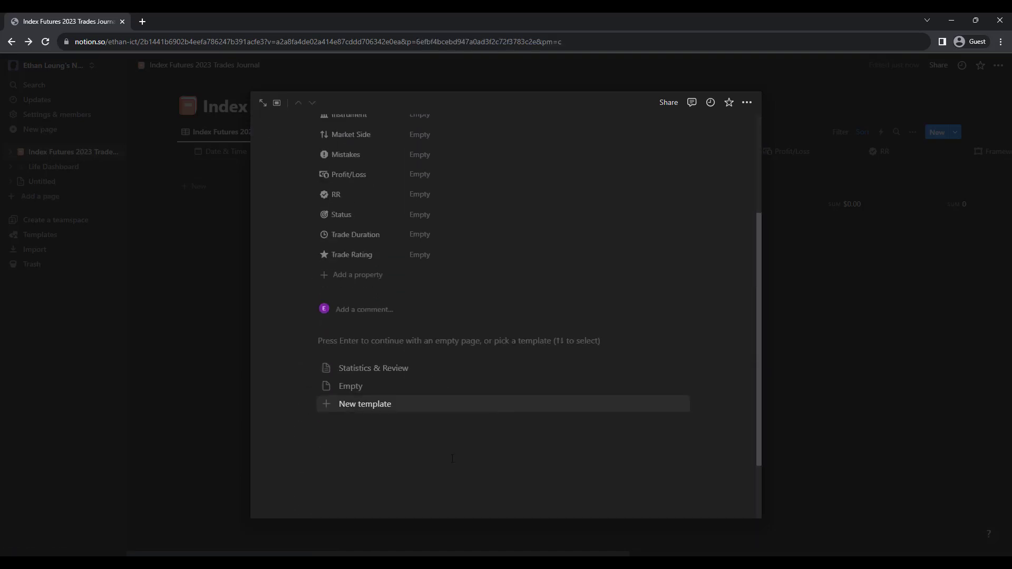
left_click(374, 369)
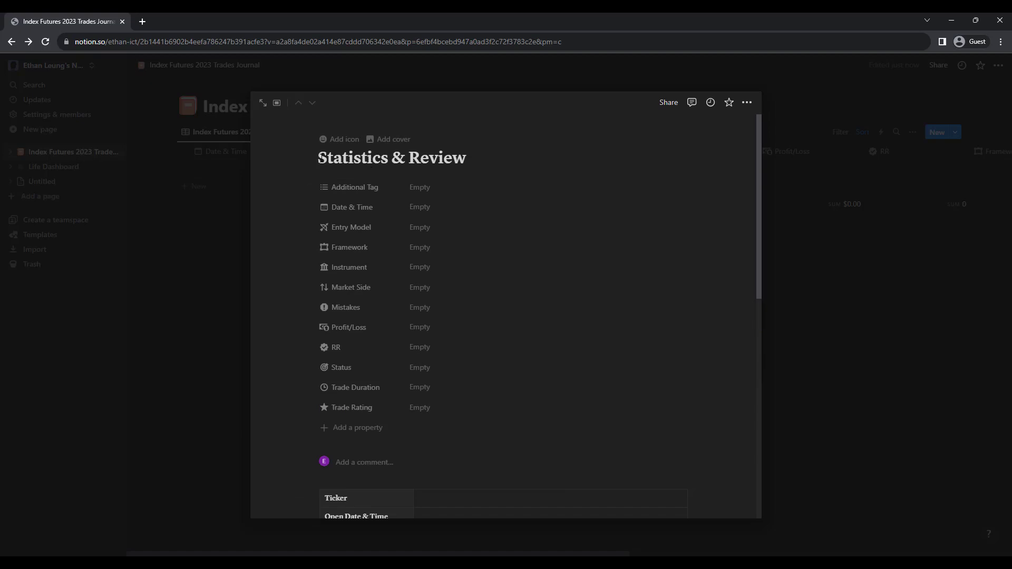
triple_click(485, 160)
left_click(485, 161)
scroll(517, 311, "down", 1)
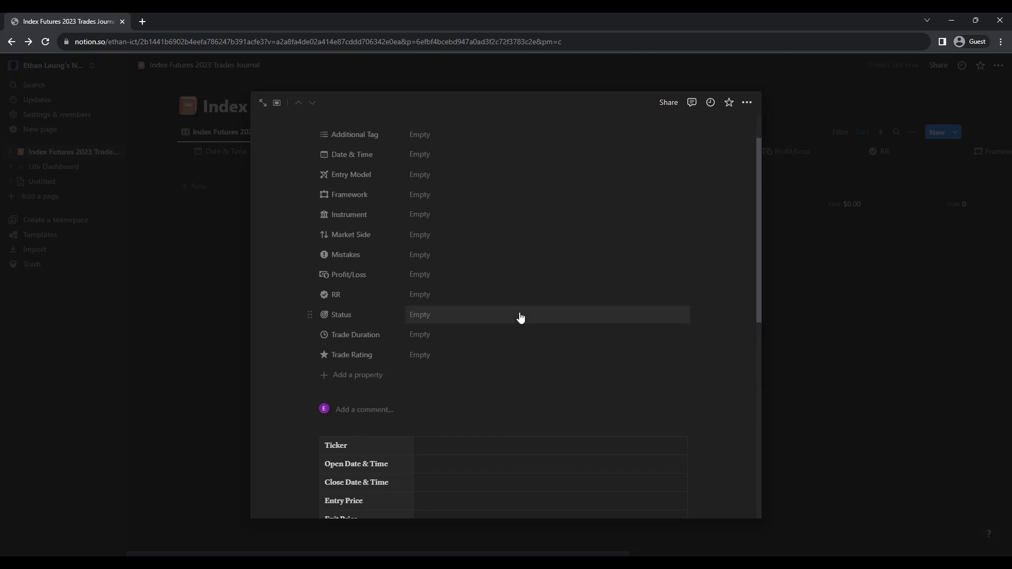
Look over the new trade page's properties, statistics table and Trade Review questions
scroll(517, 280, "down", 1)
scroll(517, 285, "up", 2)
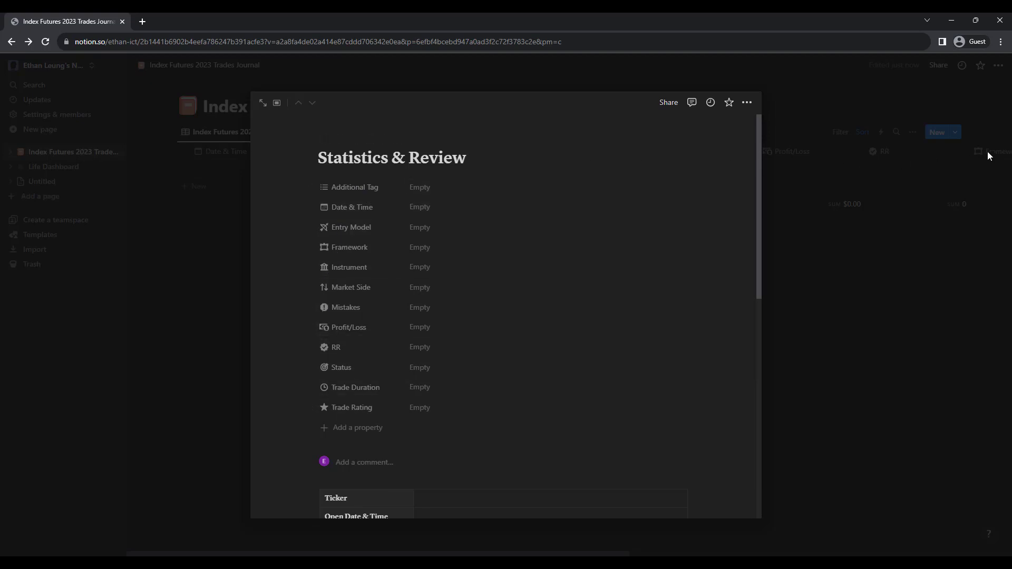
scroll(459, 295, "down", 6)
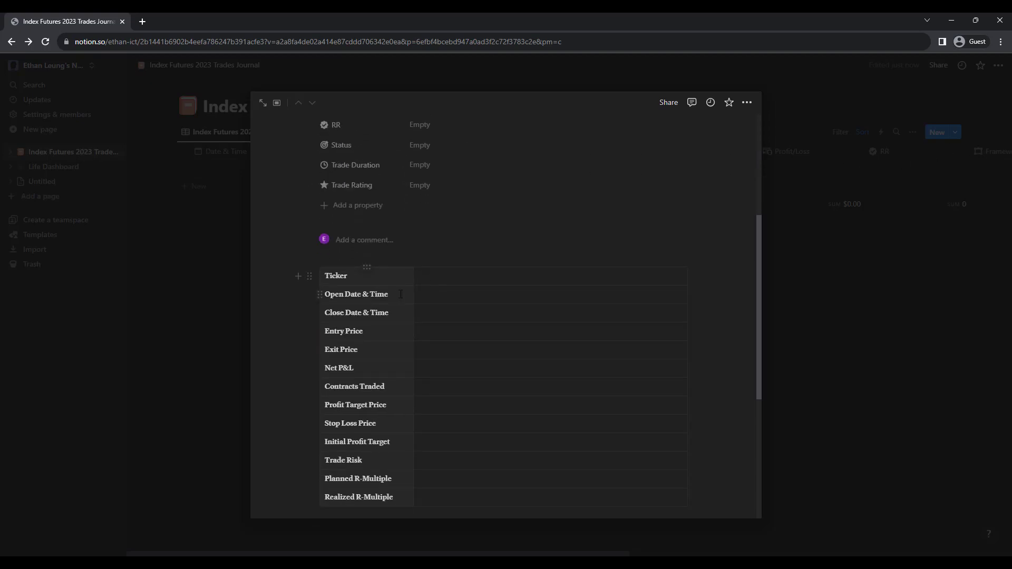
scroll(399, 192, "down", 3)
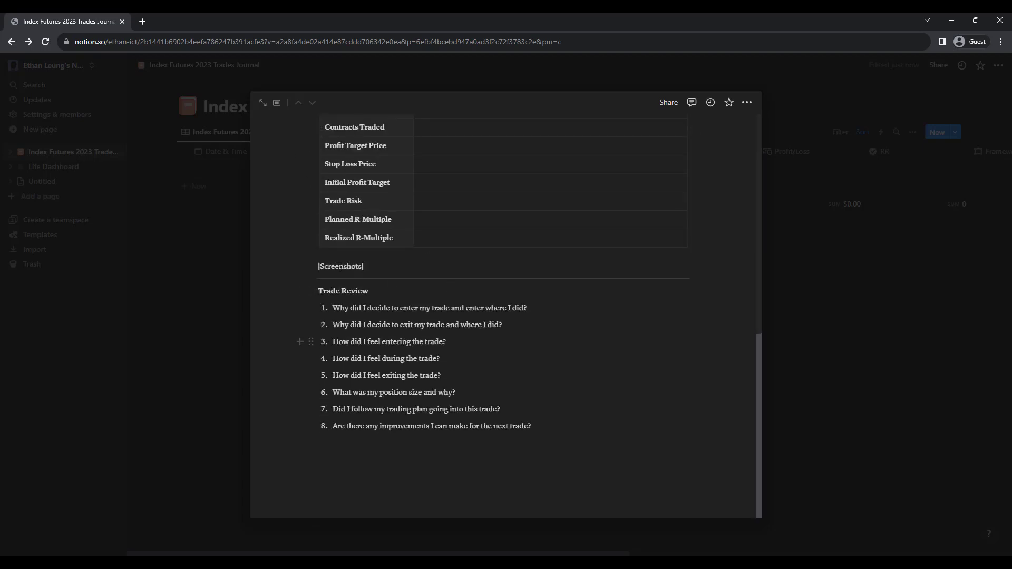
scroll(575, 373, "up", 1)
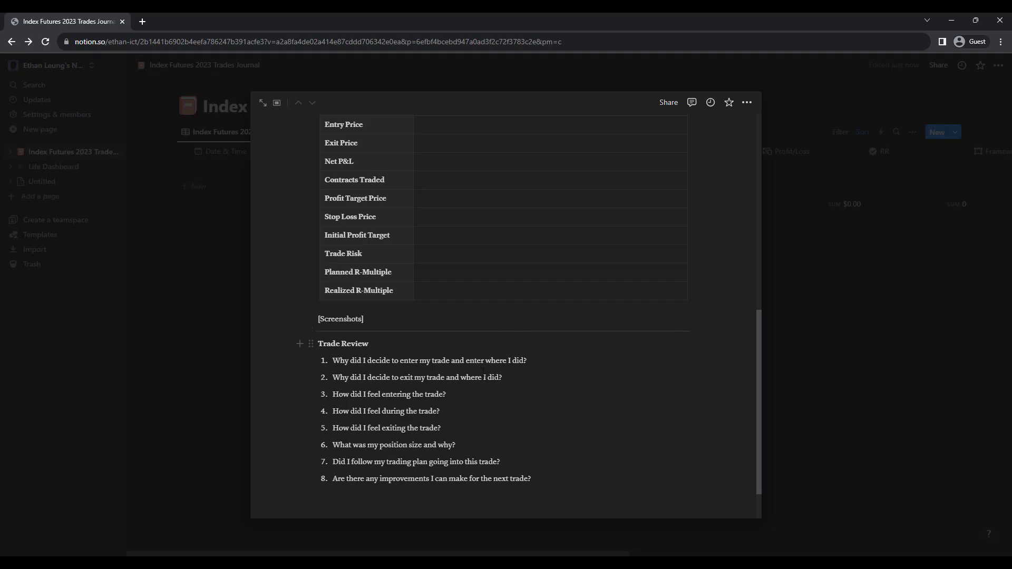
scroll(475, 390, "up", 1)
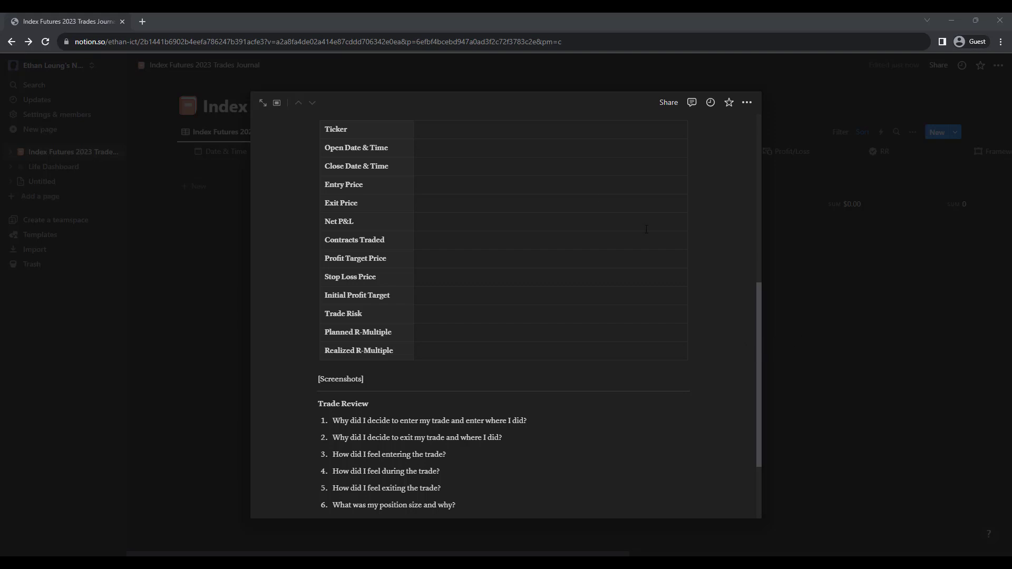
Fill in the statistics table with ticker MES1!, open time Friday, September 1, 2023 @ 10:10am and close time Friday, September 1, 2023 @ 11:48am
left_click(457, 149)
type("Friday, September 1, 2023 @ 10:10am")
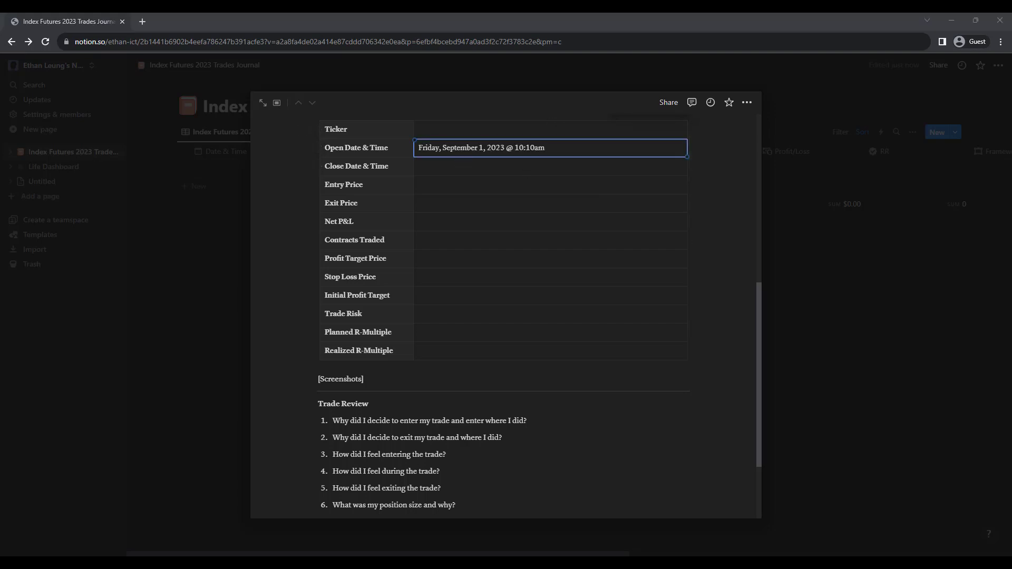
left_click(548, 166)
type("Friday, September 1, 2023 @ 11:48am")
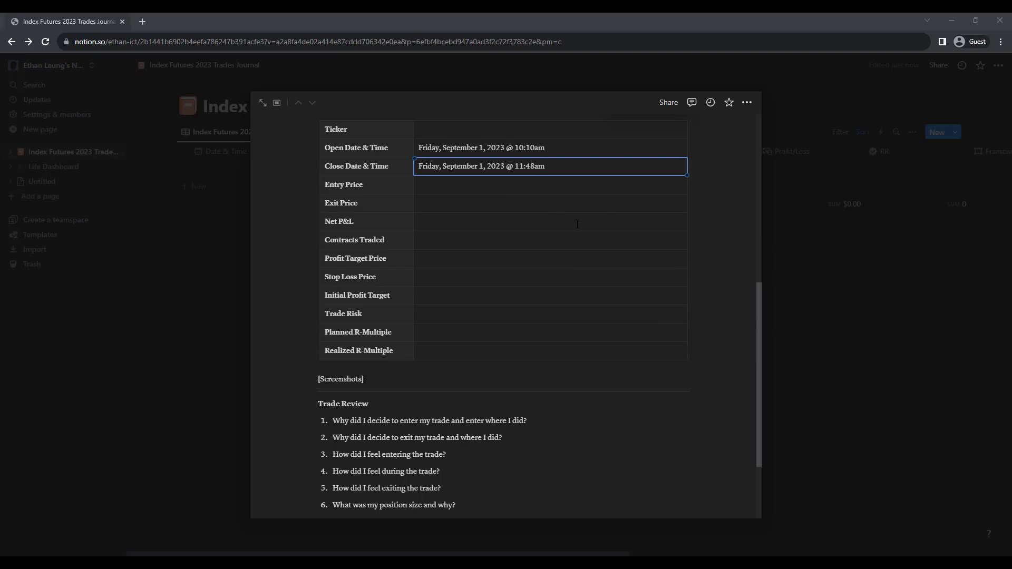
left_click(559, 129)
type("MES1!")
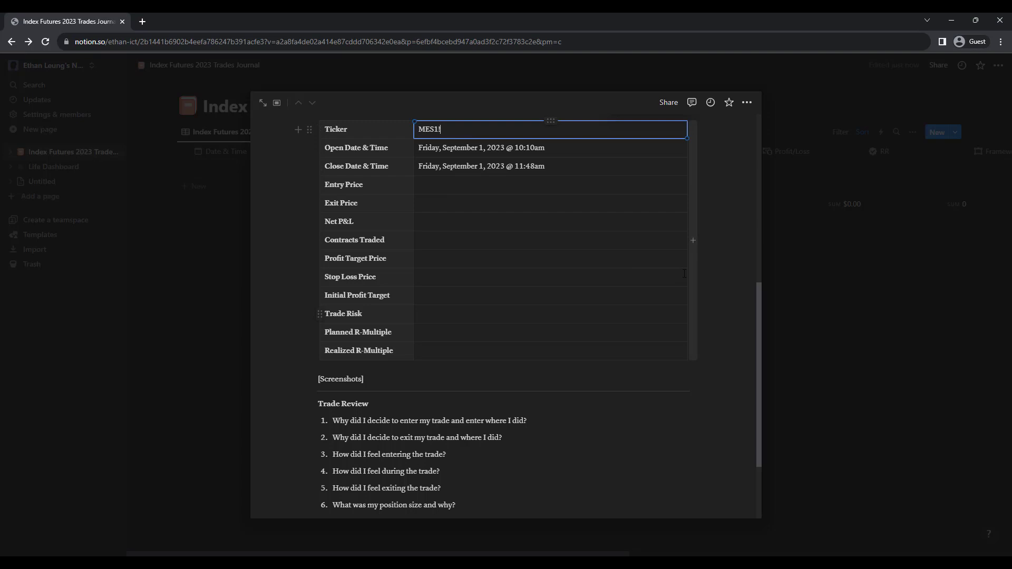
left_click(722, 269)
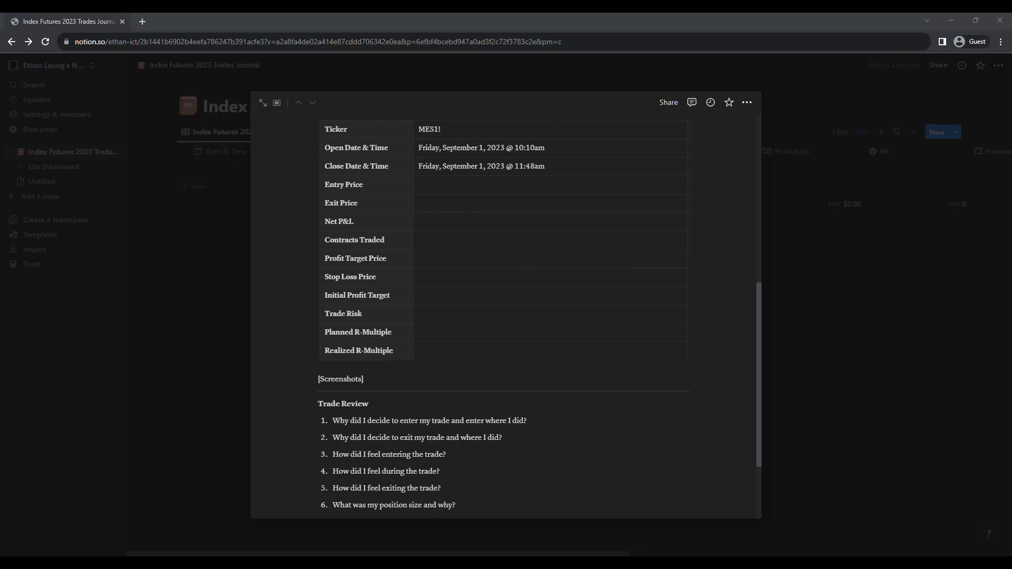
Set the Entry Price to 4587.25 and the Exit Price to "13 Contracts @ 4575.25 & 3 Contracts @ 4558.75"
left_click(551, 184)
type("4587.25")
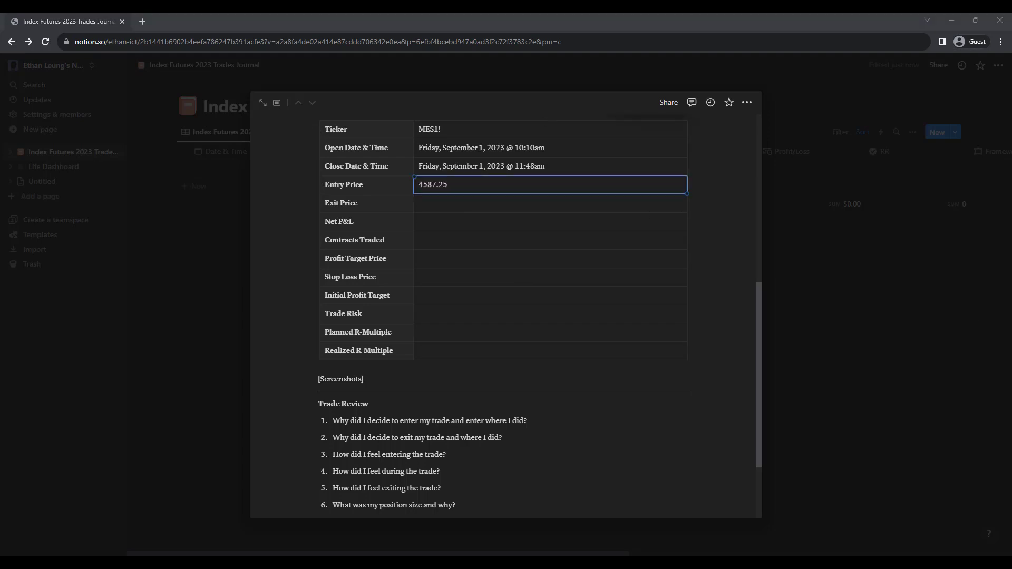
left_click(551, 206)
type("13 Contracts @ 4575.25 & 3 Contracts @ 4558.75")
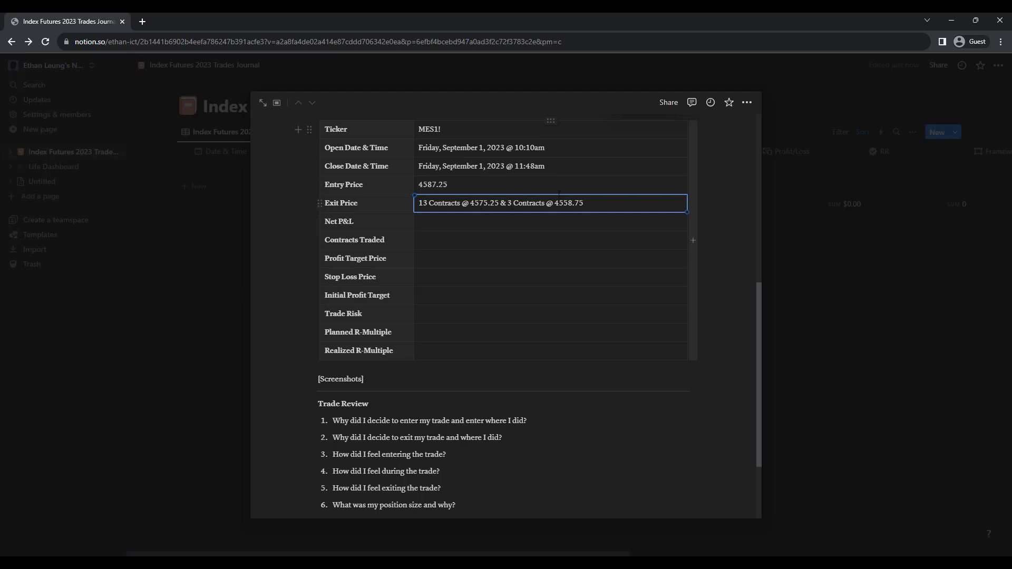
left_click(730, 244)
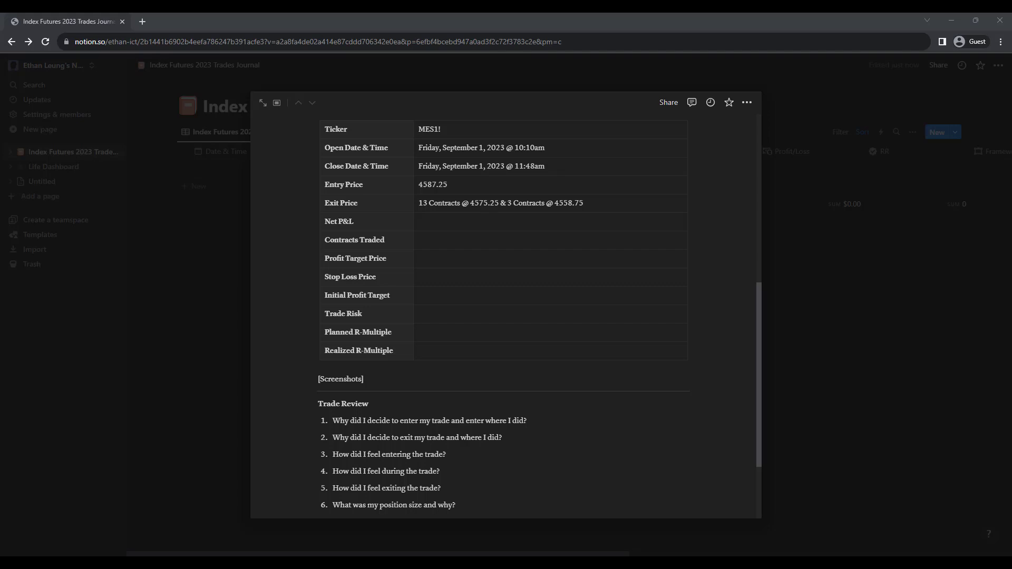
Enter 1,563.43 as the Net P&L and "16 MES Contracts" as the Contracts Traded in the statistics table
left_click(534, 222)
type("1,563.43")
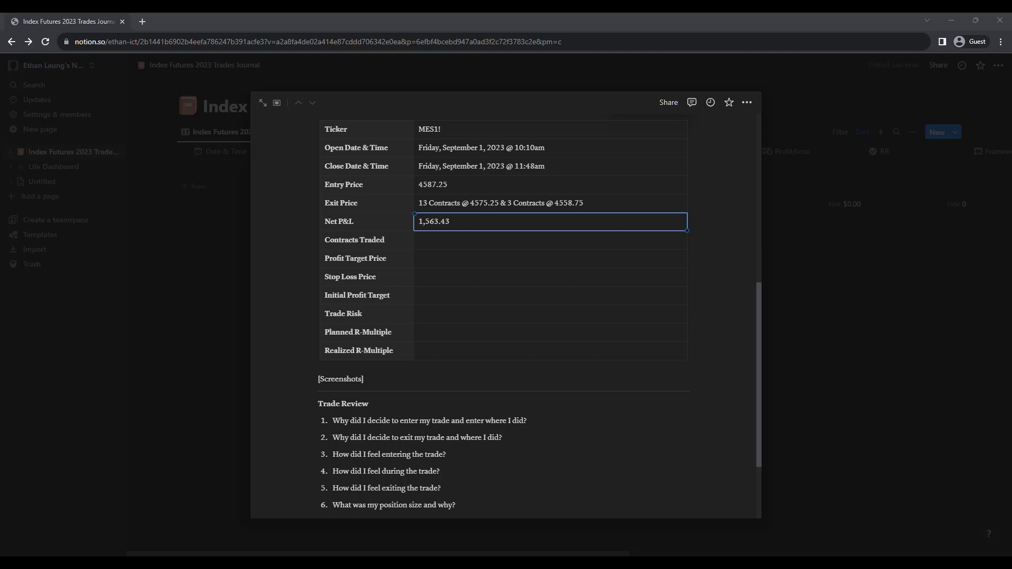
left_click(535, 240)
type("16 MES Contracts")
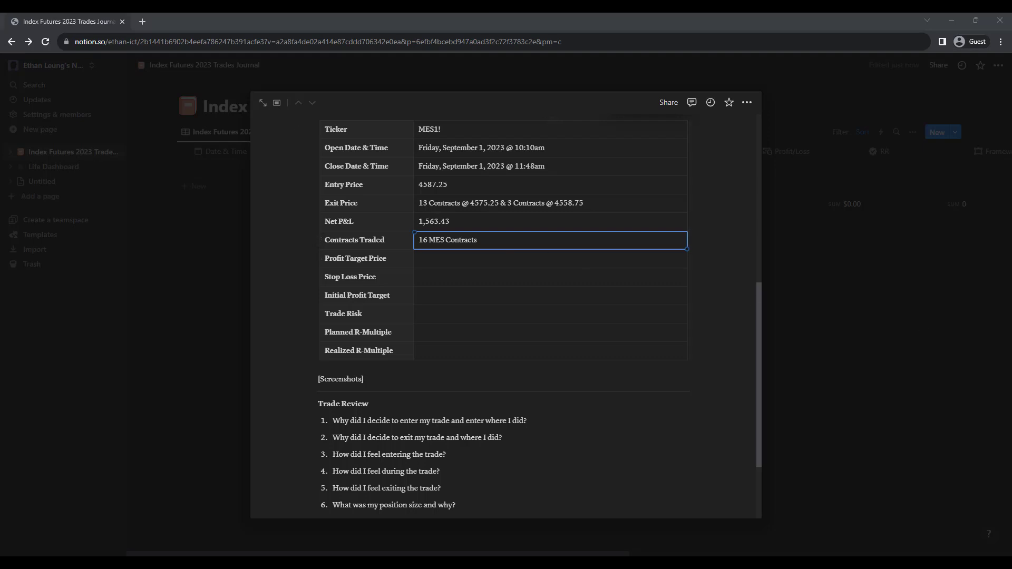
Set the Profit Target Price to "80% @ 4575.25 & Full Closure @ 4558.75" and the Stop Loss Price to 4593.25
left_click(456, 261)
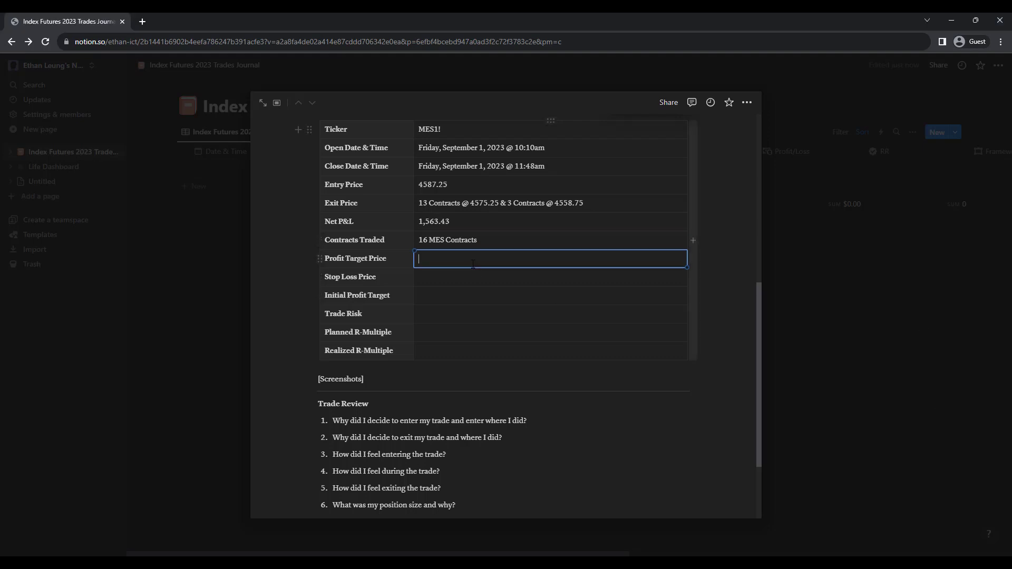
type("80% @ 4575.25 & Full Closure @ 4558.75")
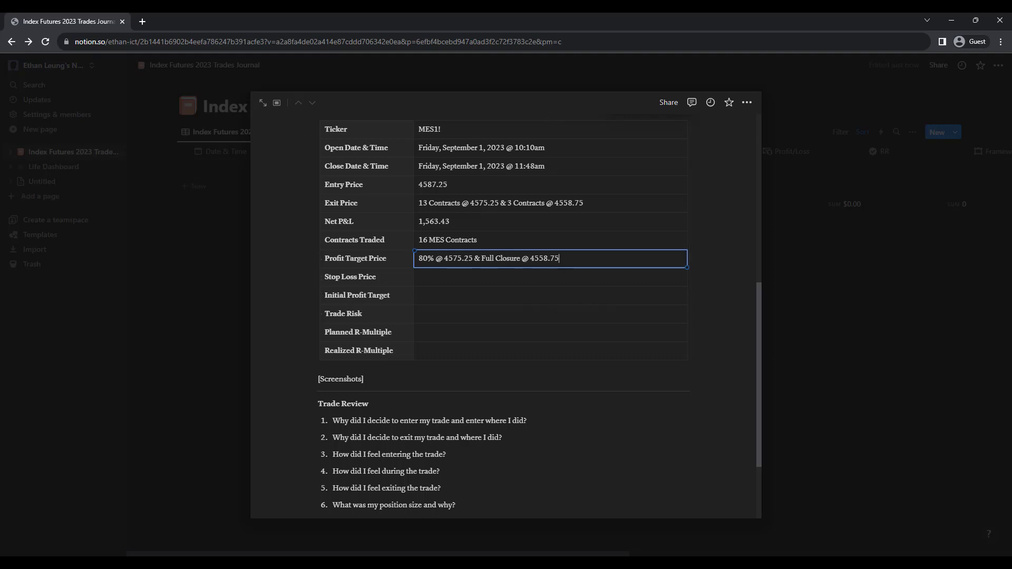
key("alt+Tab")
left_click(464, 278)
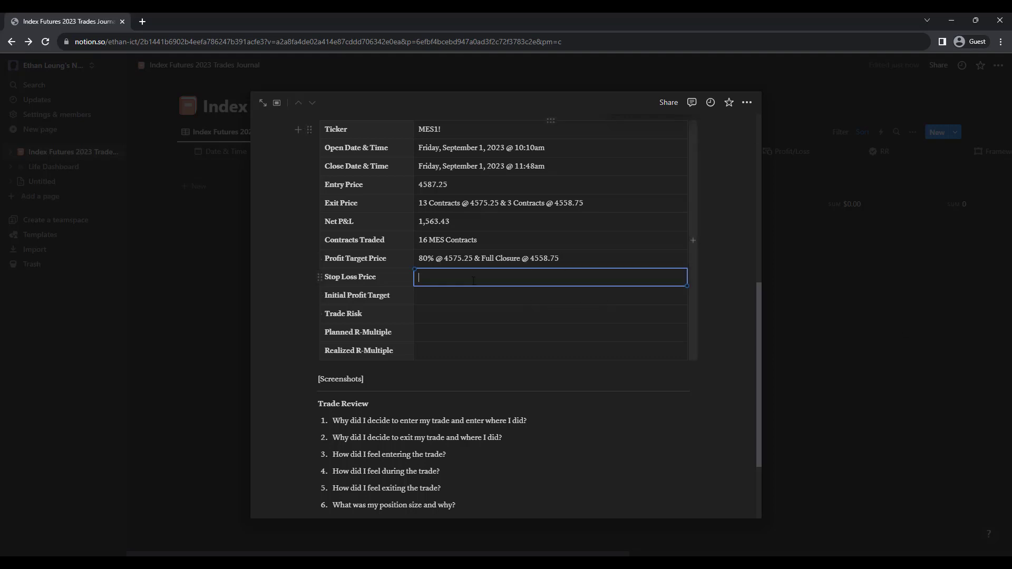
type("4593.25")
key("alt+Tab")
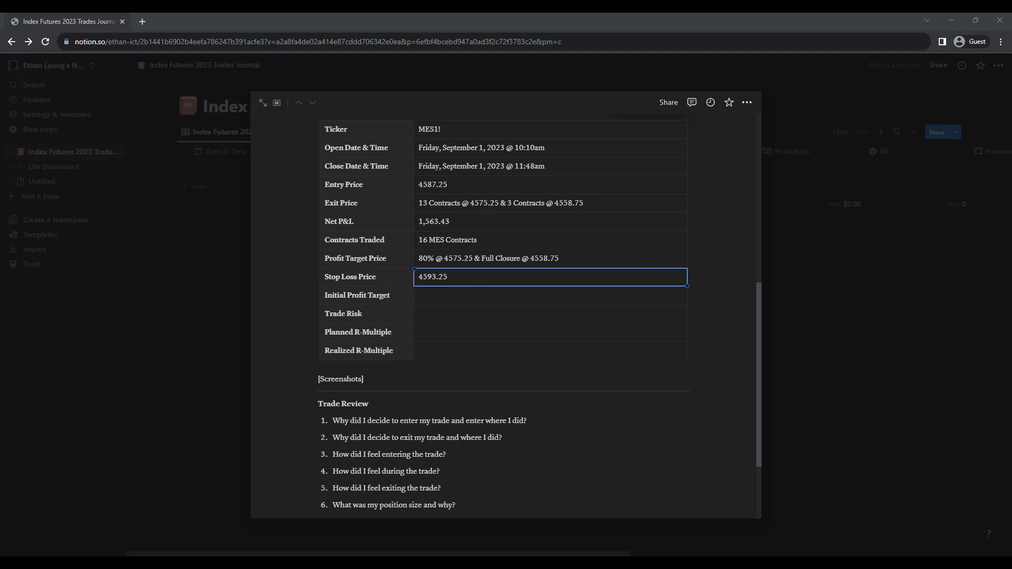
Set the Initial Profit Target to 1,563.43 and the Trade Risk to 480 in the statistics table
left_click(462, 295)
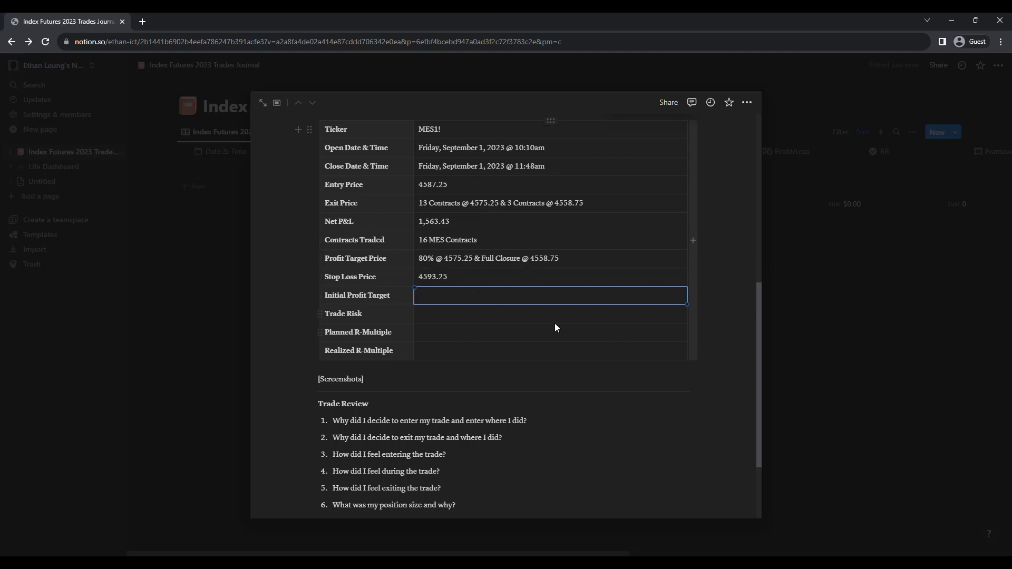
type("1,563.43")
key("alt+Tab")
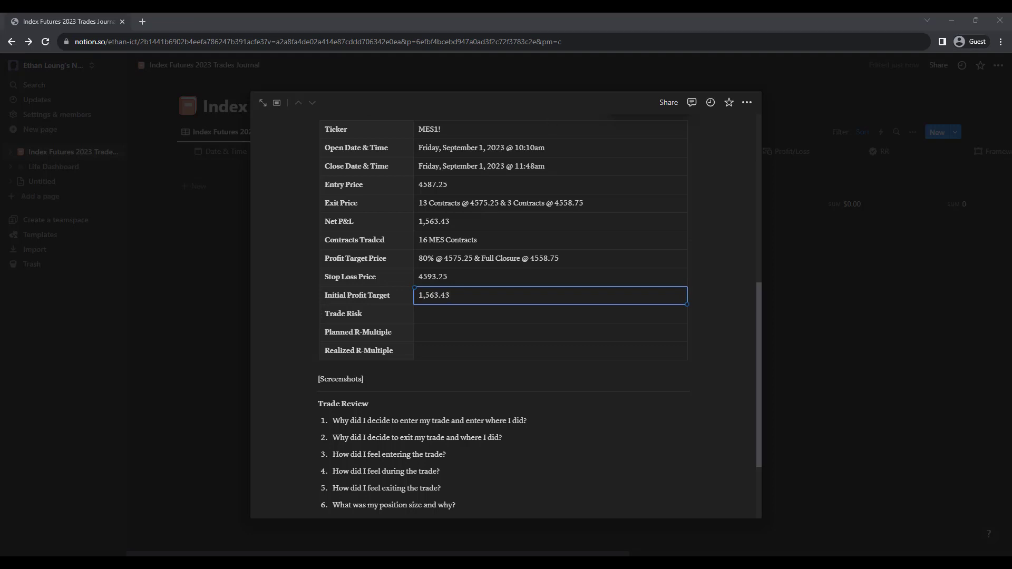
left_click(463, 314)
type("480")
left_click(721, 349)
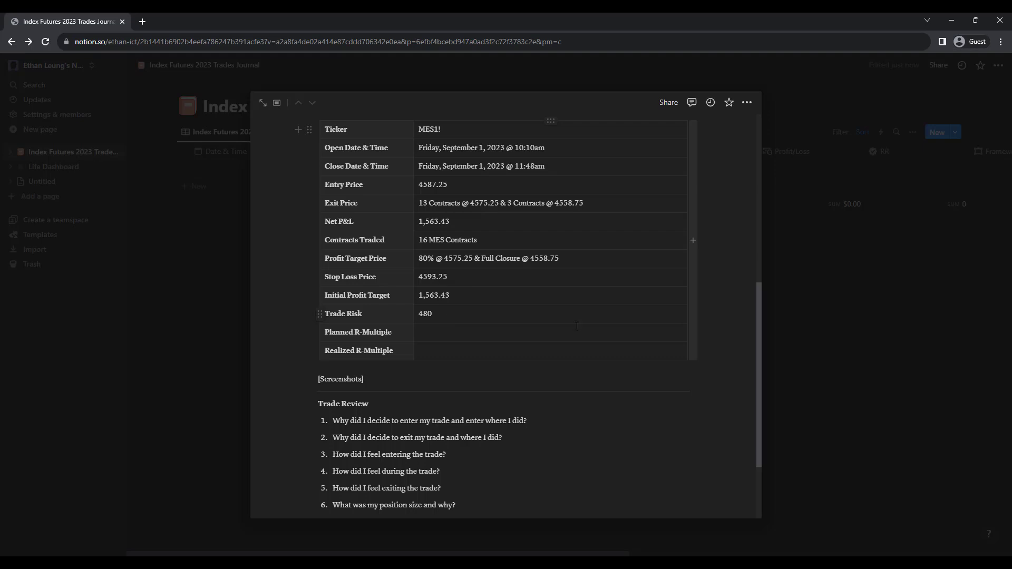
Enter 3.26 for both the Planned R-Multiple and the Realized R-Multiple
left_click(492, 336)
type("3.26")
left_click(469, 351)
type("3.26")
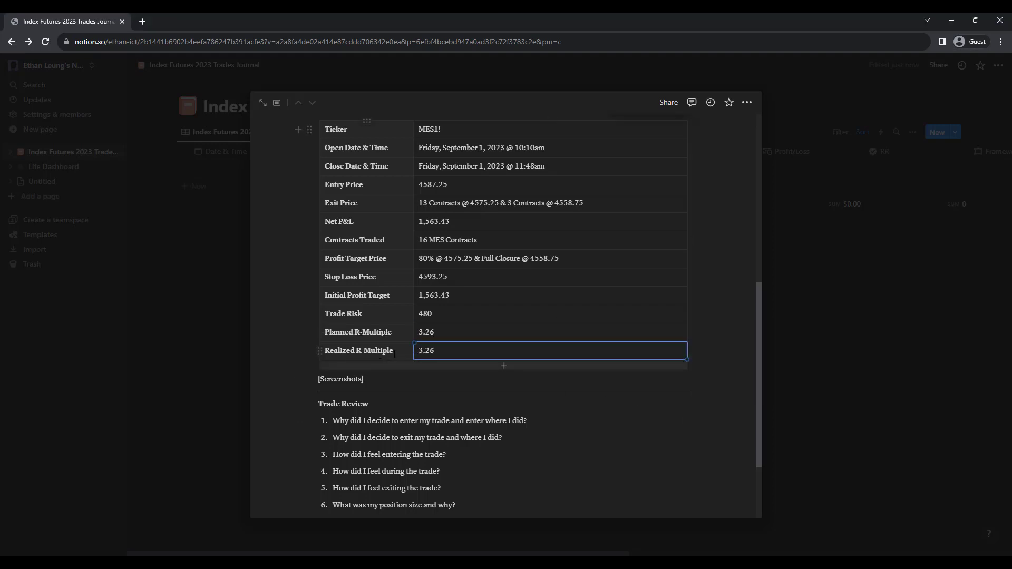
Paste two chart screenshots under the [Screenshots] placeholder and move the chart with the shaded consolidation box below the other one
triple_click(377, 380)
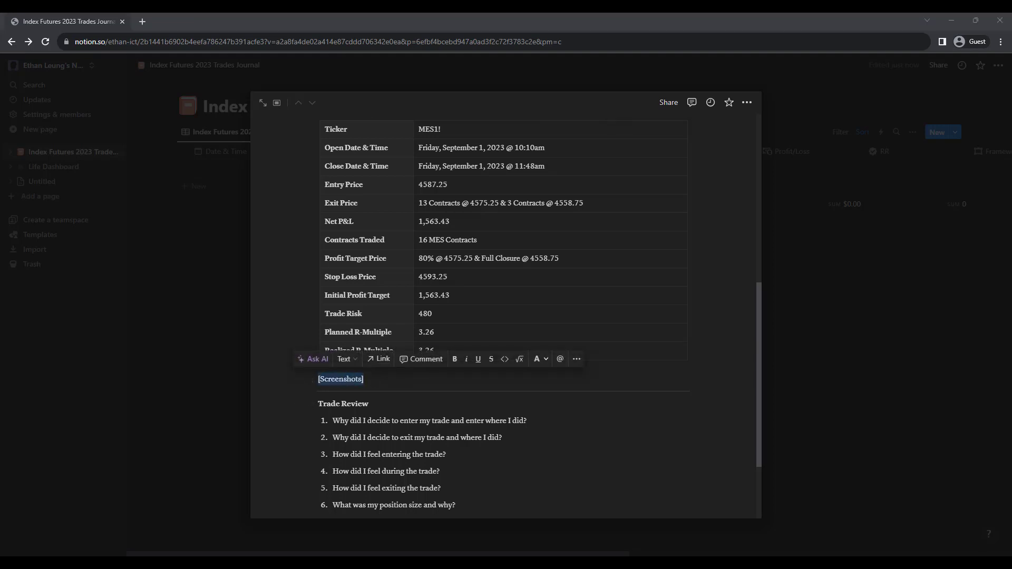
key("ctrl+v")
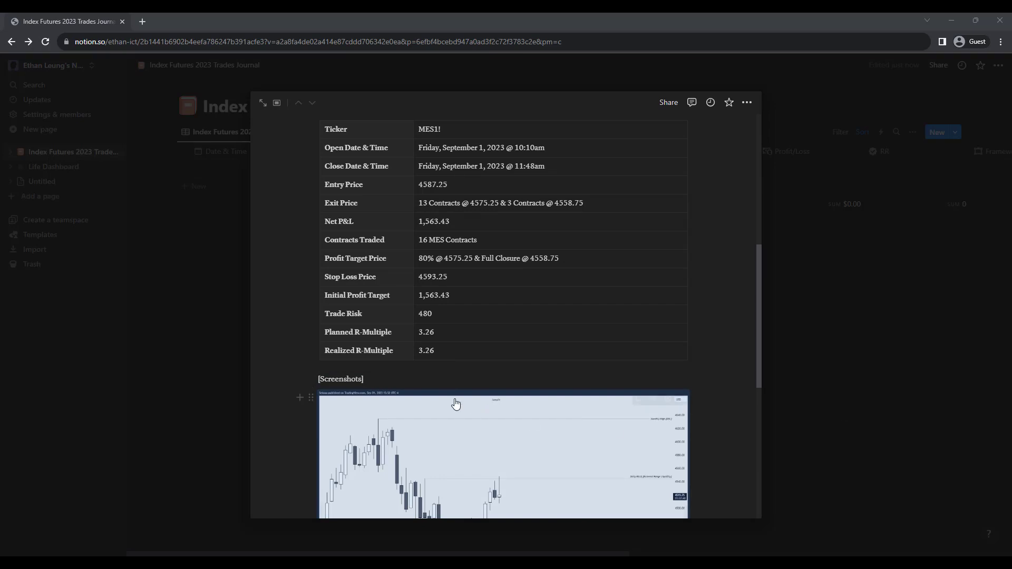
left_click(448, 379)
key("ctrl+v")
scroll(439, 405, "down", 6)
scroll(347, 241, "up", 2)
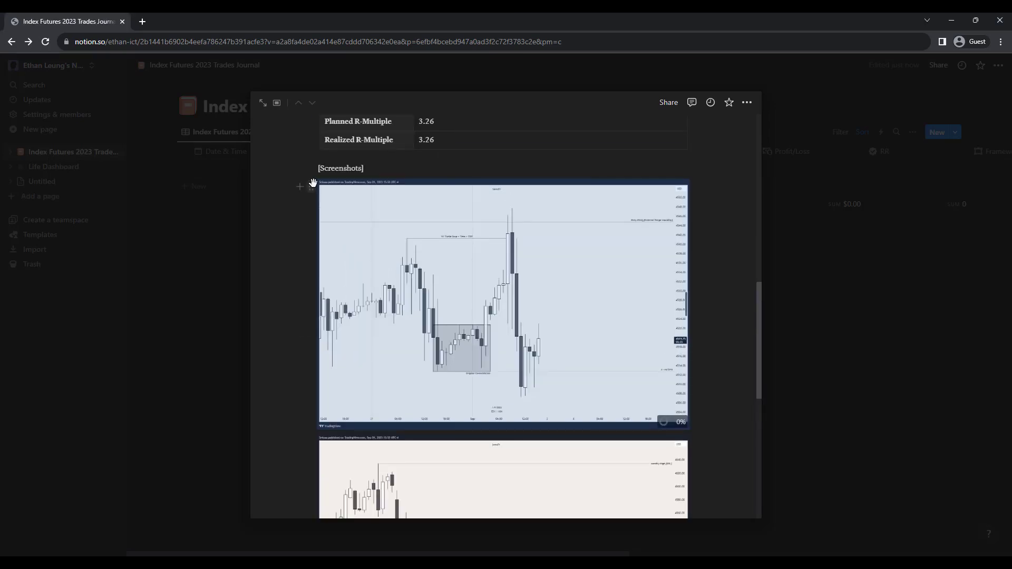
left_click_drag(311, 186, 486, 418)
scroll(414, 355, "up", 5)
Delete the [Screenshots] placeholder line above the pasted charts
left_click(389, 180)
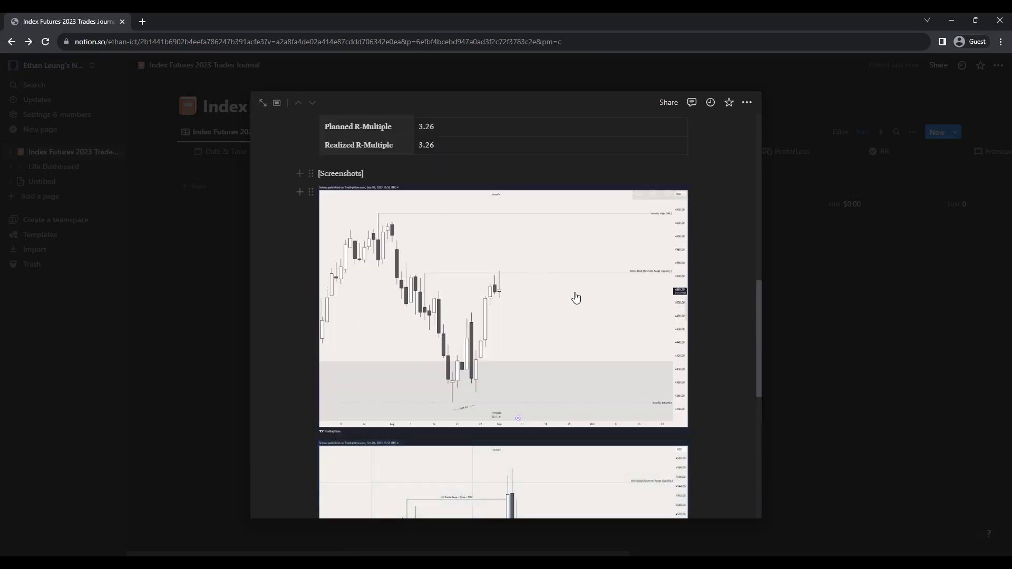
key("BackSpace")
key("BackSpace")
key("BackSpace")
key("BackSpace")
key("BackSpace")
key("BackSpace")
key("BackSpace")
key("BackSpace")
key("BackSpace")
key("BackSpace")
key("BackSpace")
key("BackSpace")
key("BackSpace")
key("BackSpace")
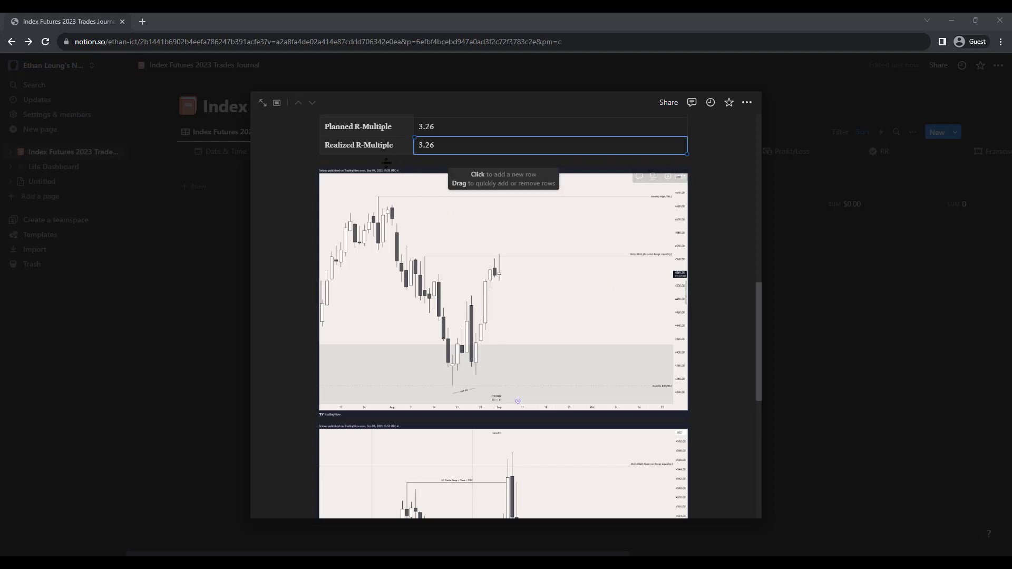
Paste the third chart screenshot showing the marked short trade and place it below the second chart, above the Trade Review section
scroll(458, 211, "down", 4)
scroll(303, 405, "up", 8)
scroll(350, 402, "down", 12)
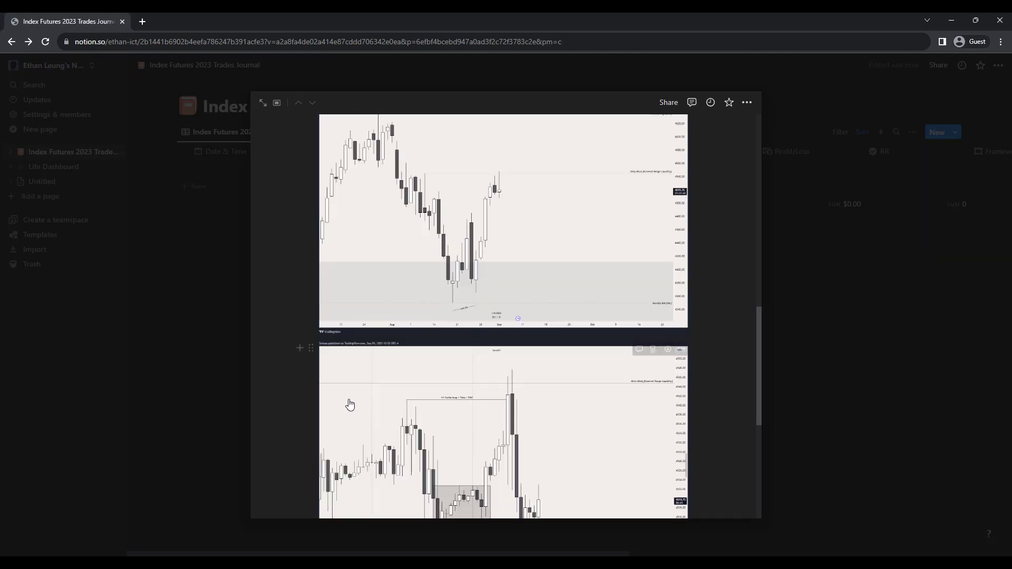
key("Return")
key("ctrl+v")
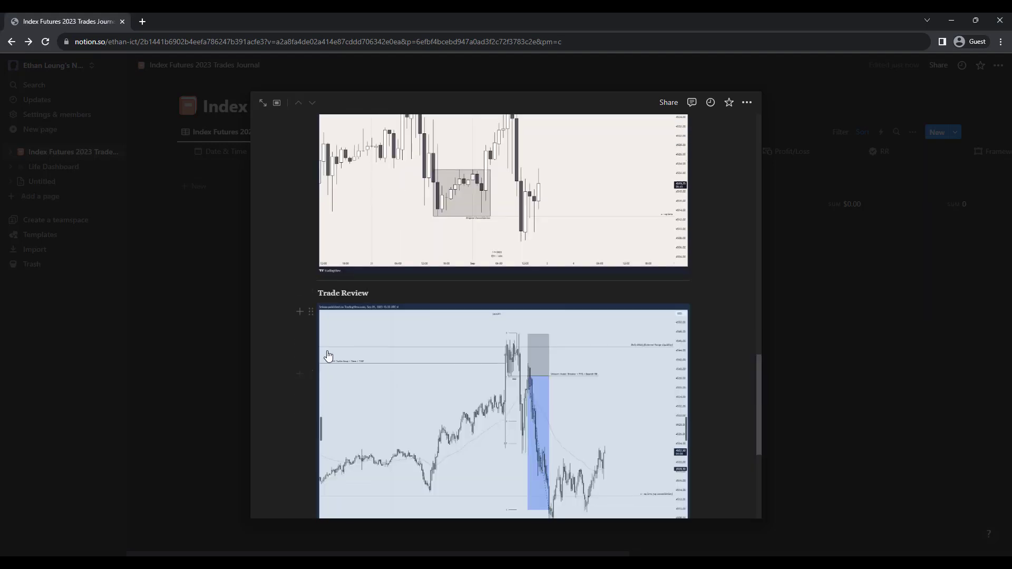
scroll(403, 305, "up", 10)
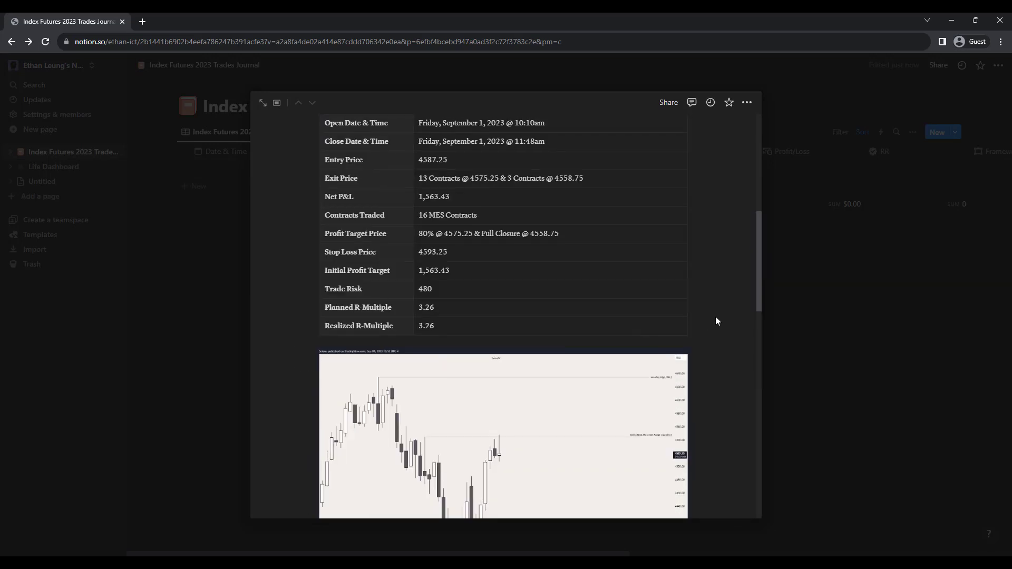
Answer the first Trade Review question with three arrow paragraphs covering the daily BSLQ raid, the ITP (H1) framework and the Unicorn Model entry
left_click_drag(761, 245, 768, 457)
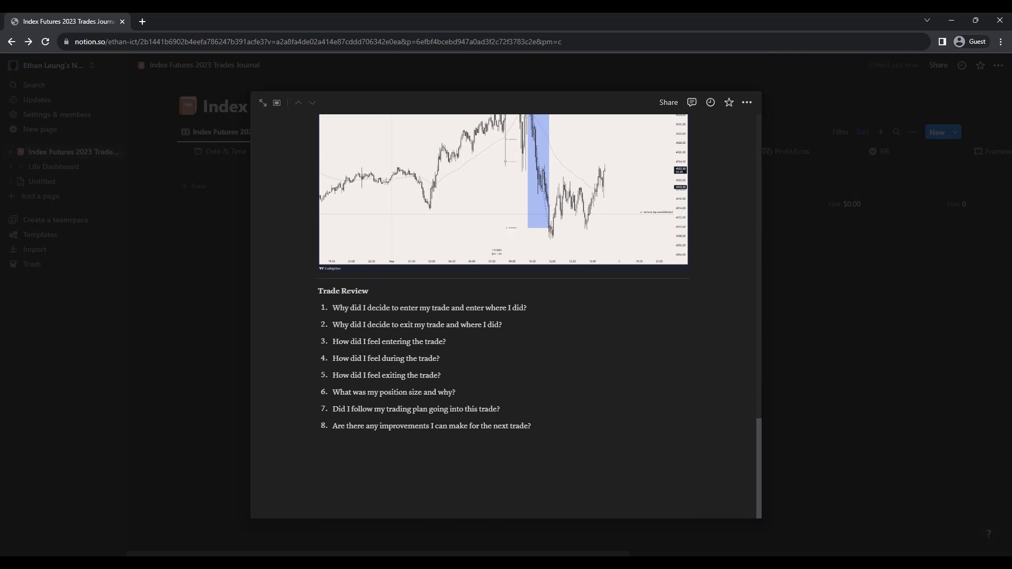
left_click(552, 314)
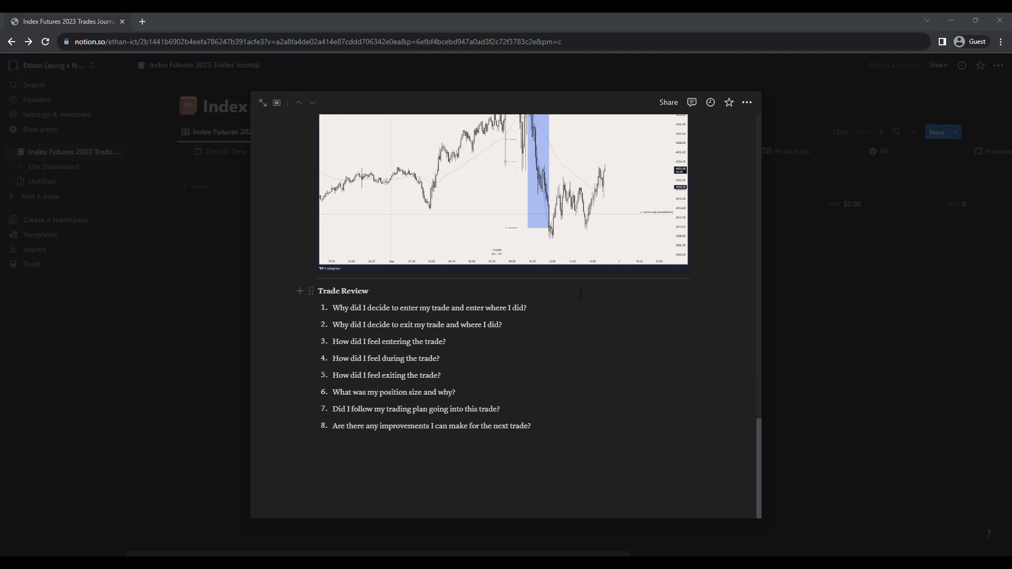
key("Return")
key("Tab")
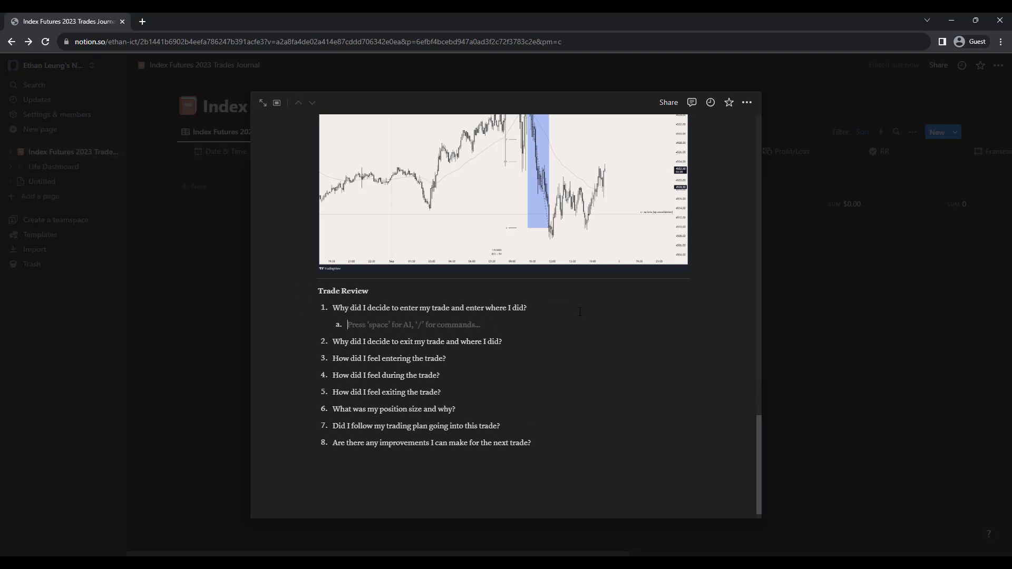
key("BackSpace")
type("→ Daily: BSLQ [External Range Liquidity] had been raided. I then turn my attention to the internal range liquidity as the next DOL. → Frame work was on the ITP (H1). During the session, I was expecting BSLQ to be raided, creating a turtle soup for my short entry. During my trading session, the BSLQ was raided and I shifted my attention to the STP (M5) for entries. → I spotted a nice displacement to the downside on ES that created the Unicorn Model that I trade. I took the opportunity and placed an order on the breaker + ob + SIBI.")
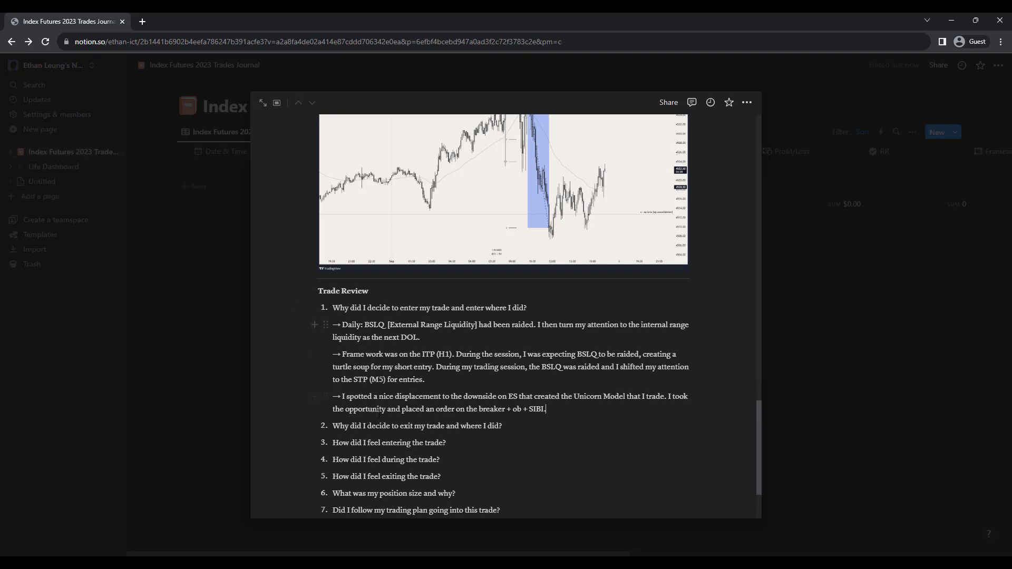
mouse_move(325, 324)
left_mouse_down()
mouse_move(532, 385)
mouse_move(340, 327)
left_mouse_up()
scroll(527, 331, "down", 2)
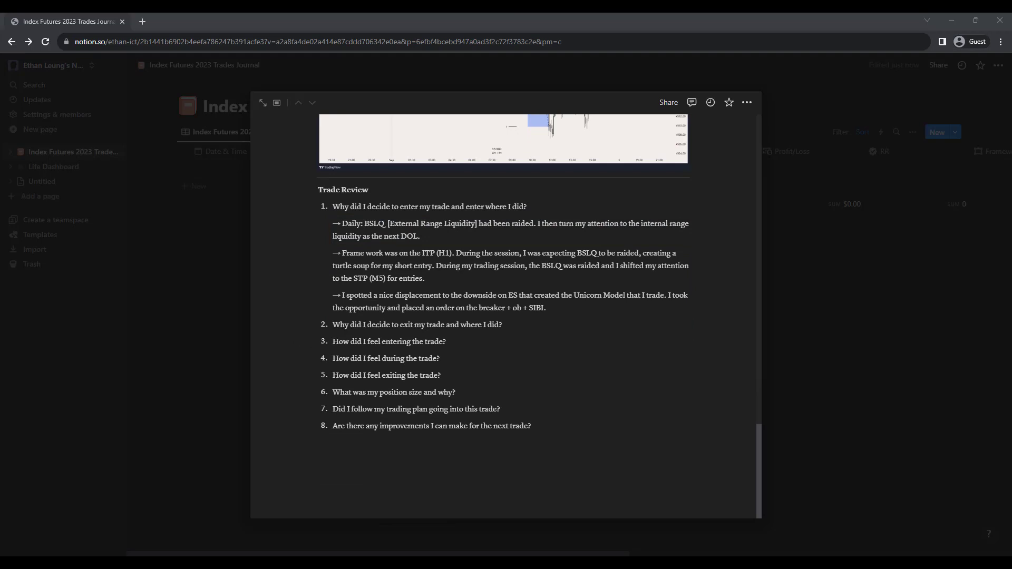
Answer Trade Review question 2 with the indented line "→ 4 Standard Deviation of most recent liquidity run of my entry."
left_click(532, 328)
key("Return")
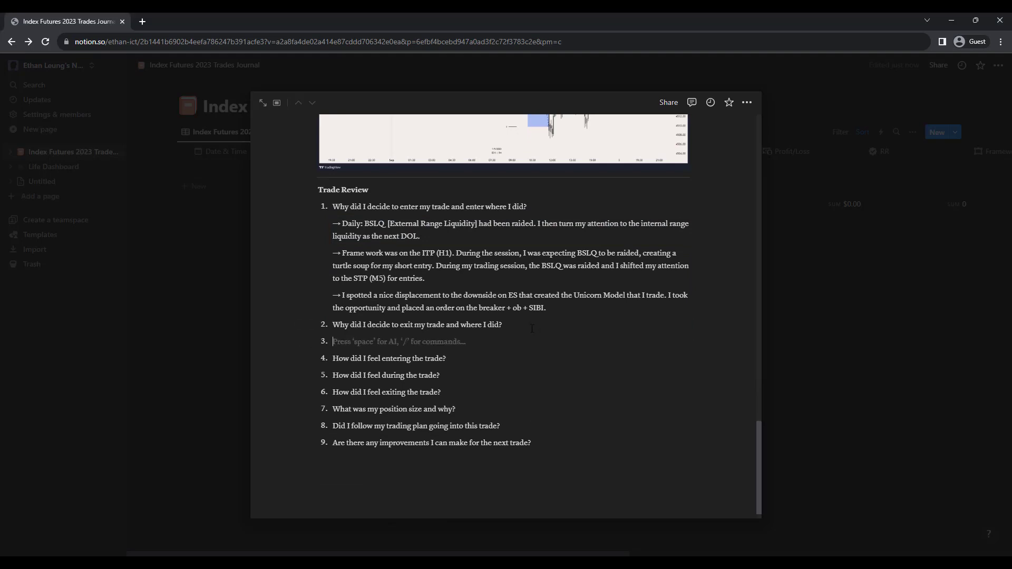
key("BackSpace")
key("Tab")
type("→ 4 Standard Deviation of most recent liquidity run of my entry.")
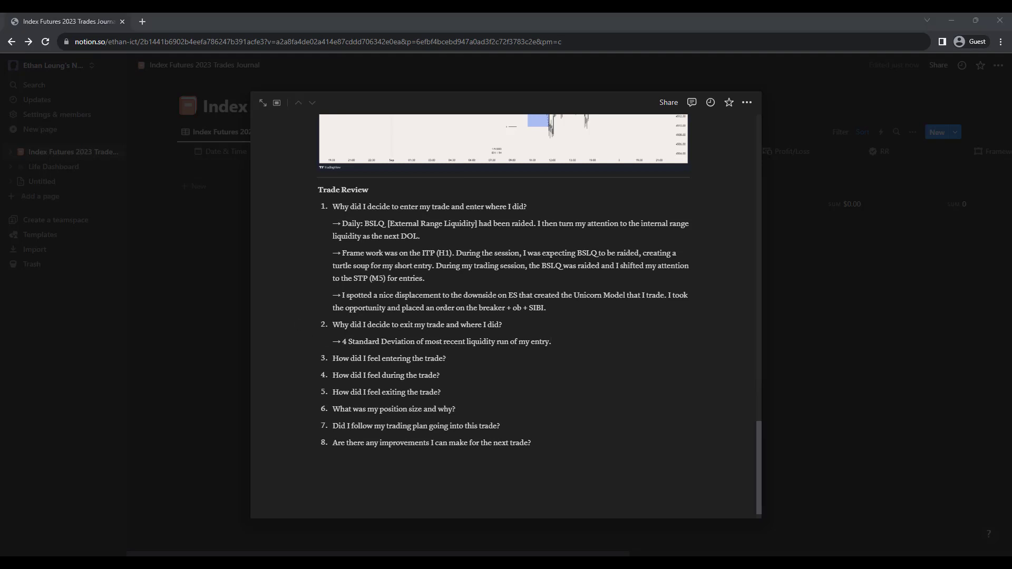
Answer question 3, about the feeling when entering the trade, with the indented line "→ Confident in my model."
left_click(471, 358)
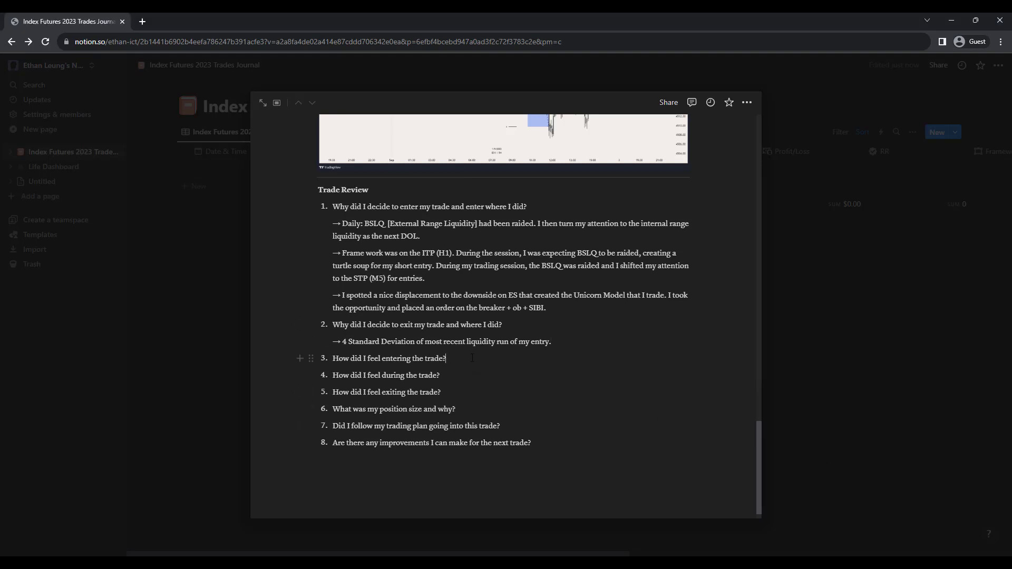
key("Return")
key("BackSpace")
key("Tab")
type("→ Confident in my model.")
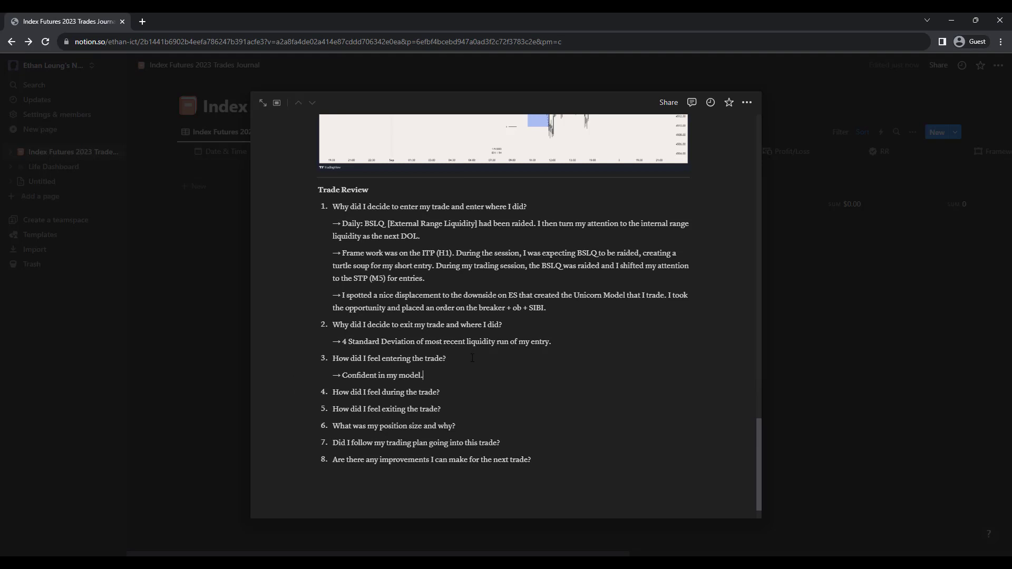
Answer question 4, about the feeling during the trade, with "→ Confident as price ran to my TP quite quickly."
left_click(466, 394)
key("Return")
key("BackSpace")
key("Tab")
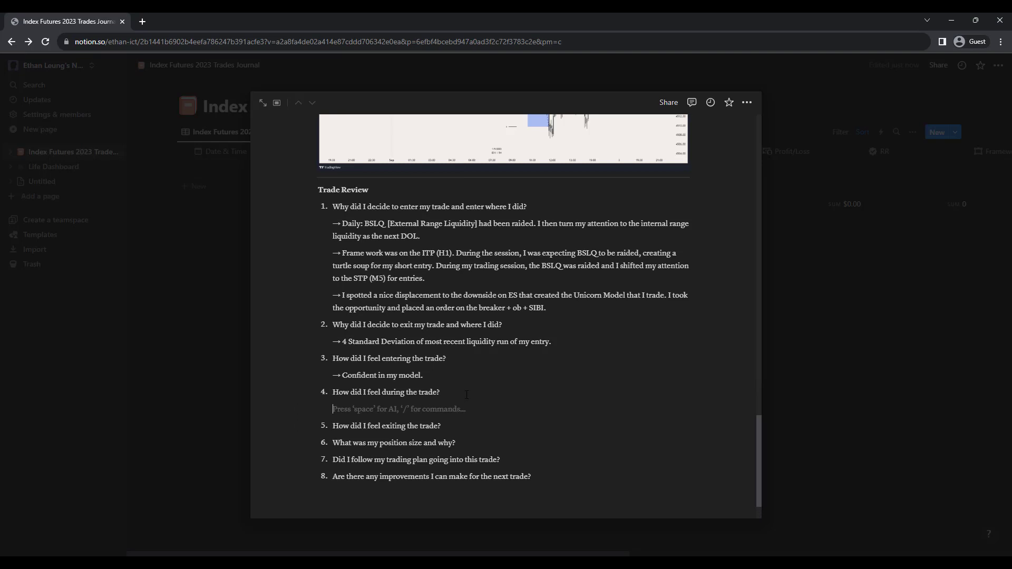
type("→ Confident as price ran to my TP quite quickly.")
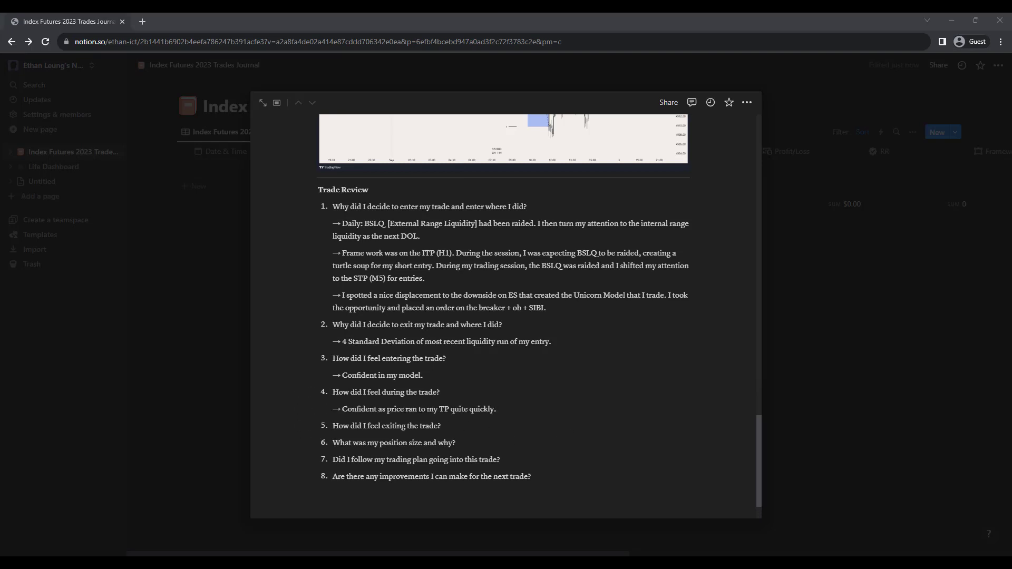
Answer question 5 with "→ Good because I followed my plan." and question 6 with "→ 16 Contracts because 0.5% risk maximum."
left_click(472, 427)
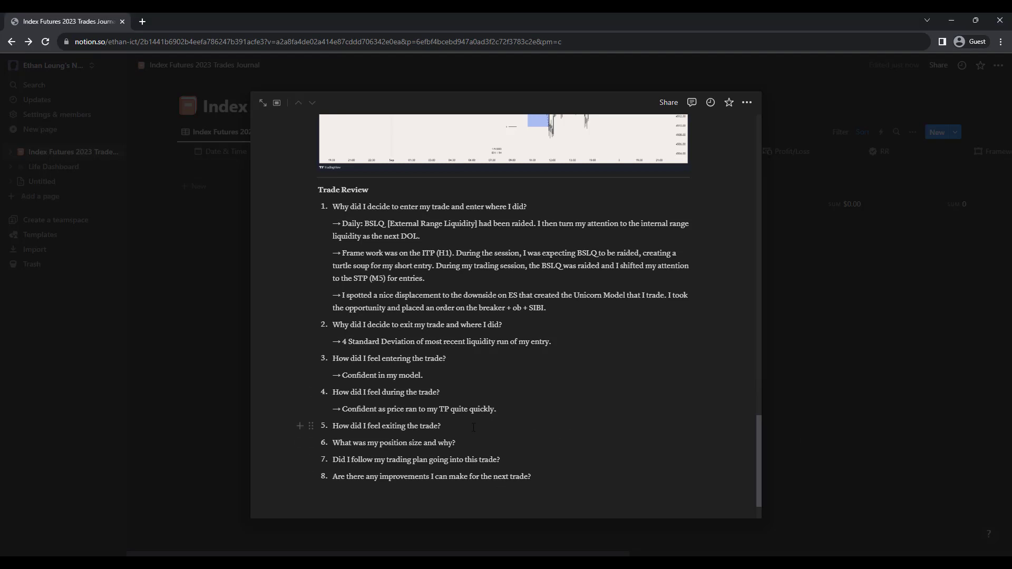
key("Return")
type("→ Good because I followed my plan.")
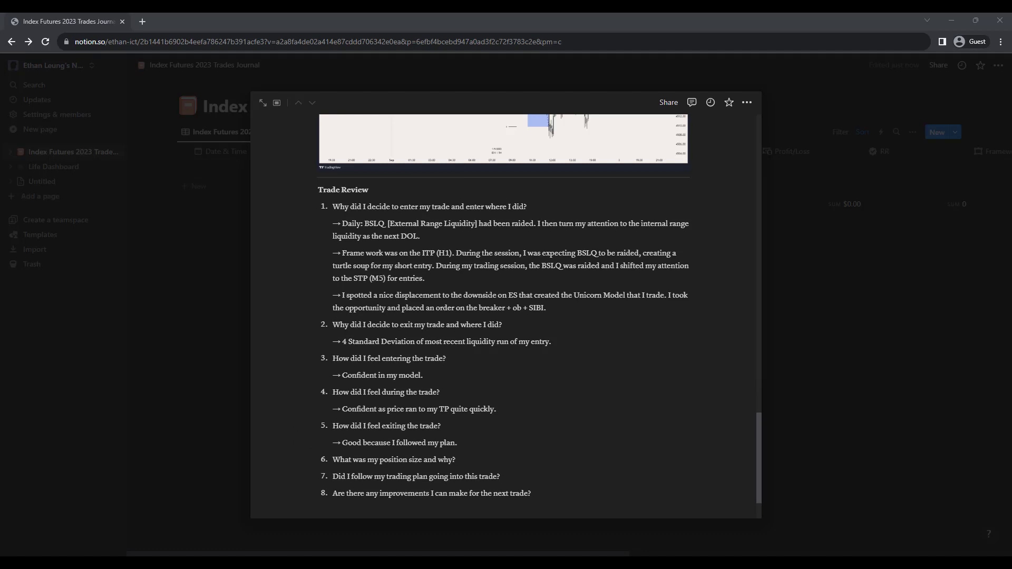
left_click(481, 456)
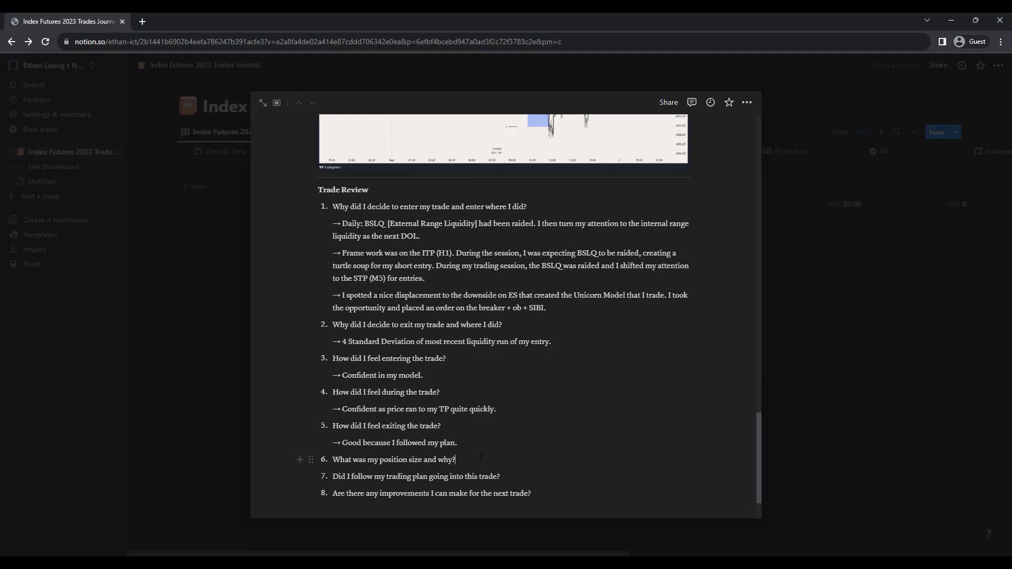
type("→ 16 Contracts because 0.5% risk maximum.")
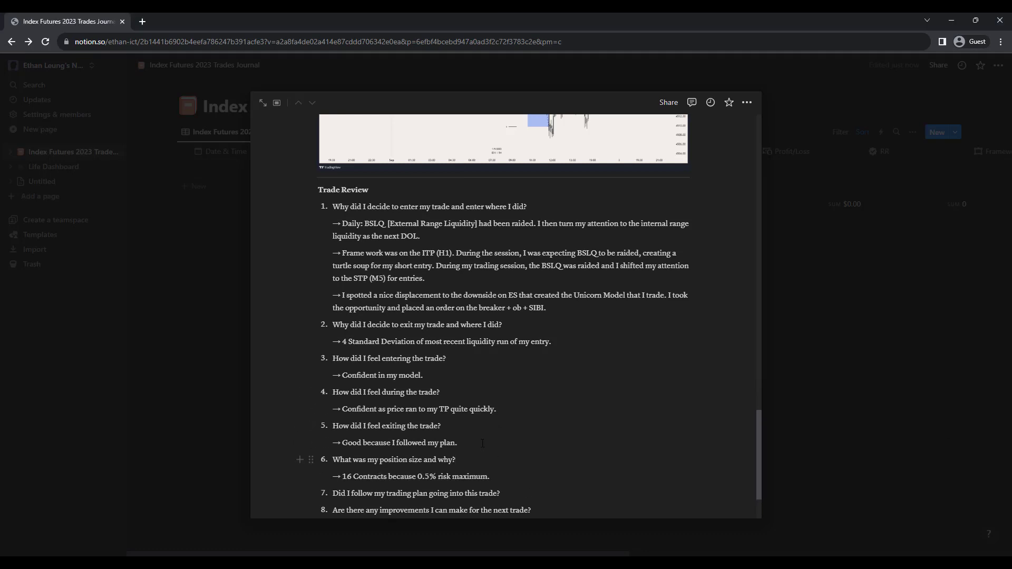
Answer question 7, about following the trading plan, with the indented line "→ Yes."
scroll(701, 444, "down", 2)
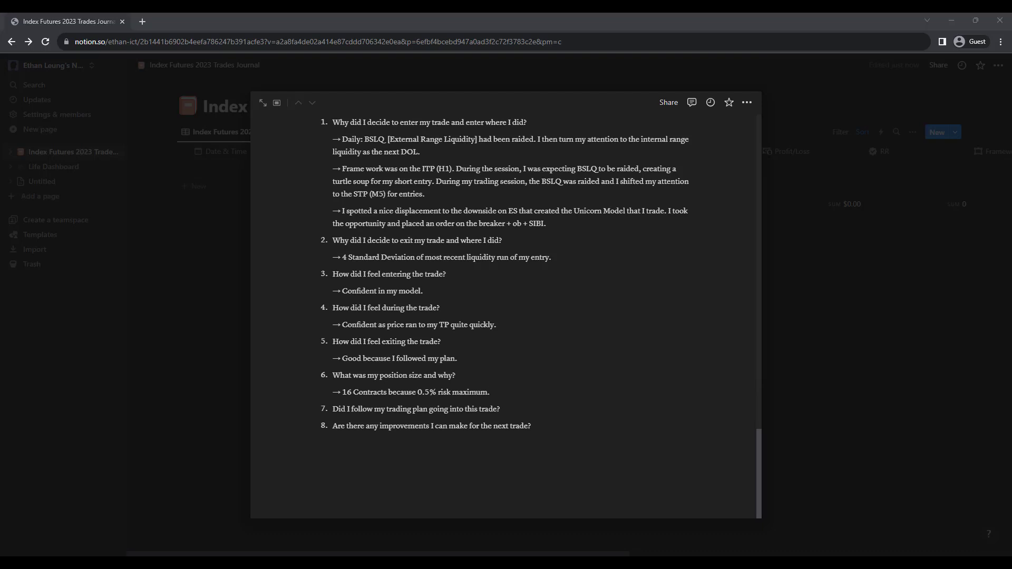
left_click(522, 415)
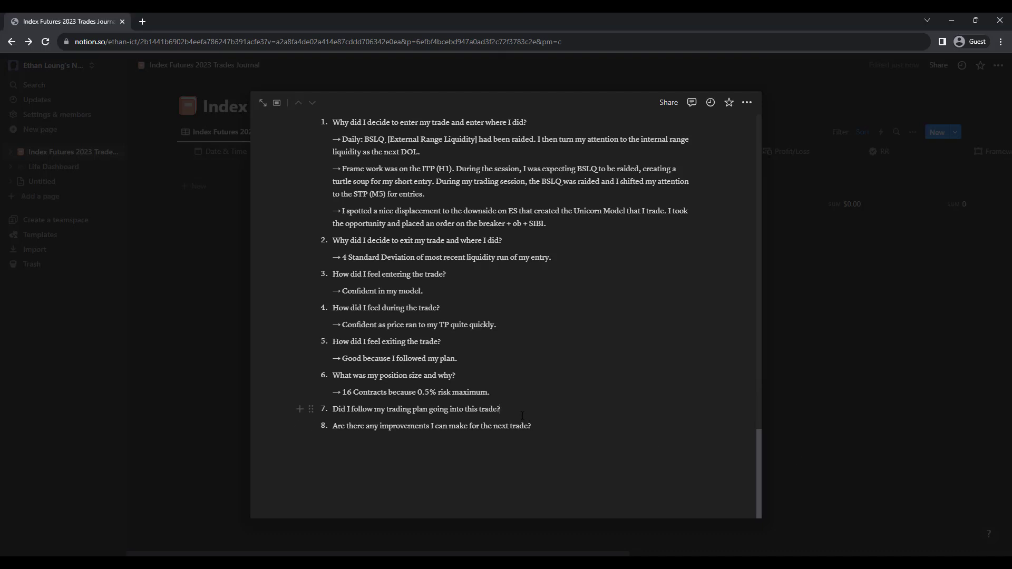
key("Return")
key("Tab")
key("BackSpace")
type("-> Yes.")
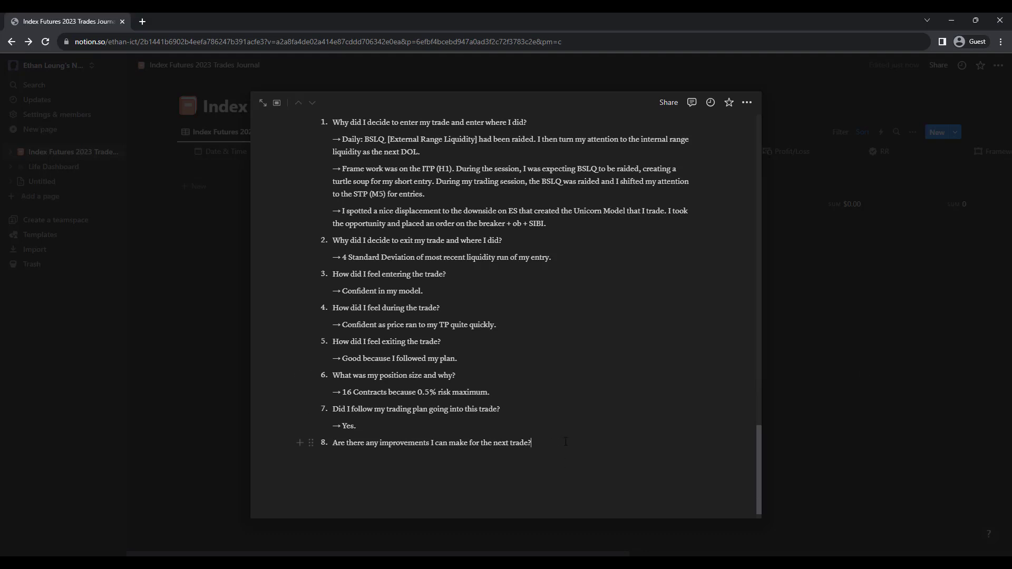
Answer question 8, about improvements, with "→ Nothing realized today. Would take this trade over and over again."
key("Return")
key("Tab")
key("BackSpace")
type("-> Nothing realized today. Would take this trade over and over again.")
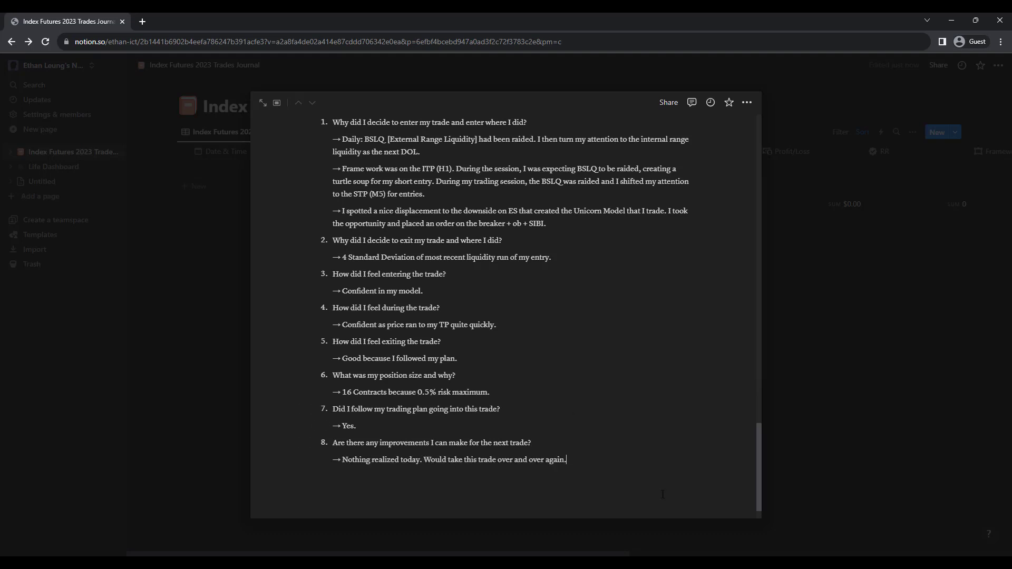
Review the whole trade entry, from the Trade Review answers through the chart screenshots to the statistics table and properties
left_click(575, 360)
scroll(604, 458, "up", 1)
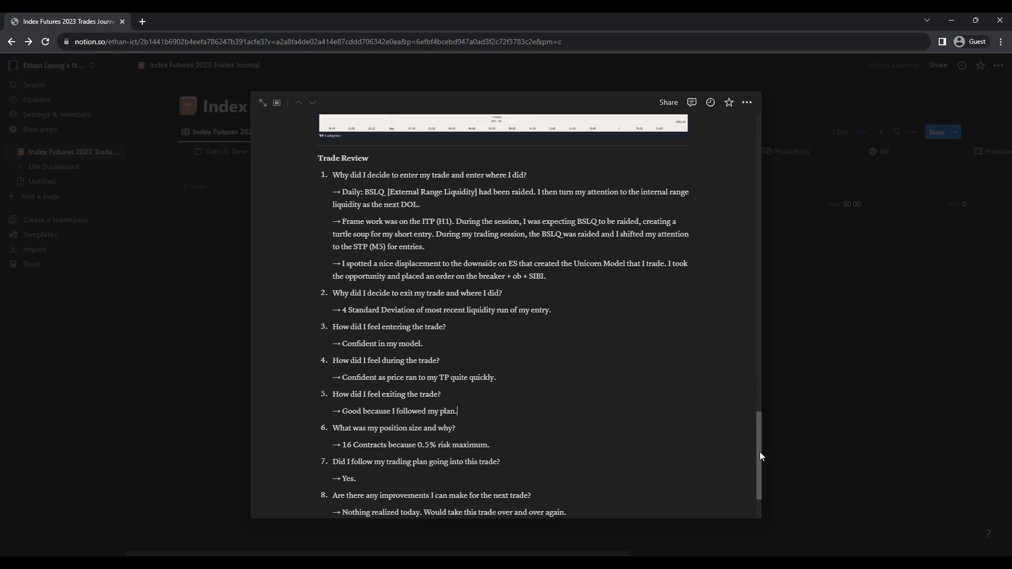
scroll(760, 456, "up", 5)
scroll(731, 369, "down", 6)
left_click_drag(738, 462, 736, 466)
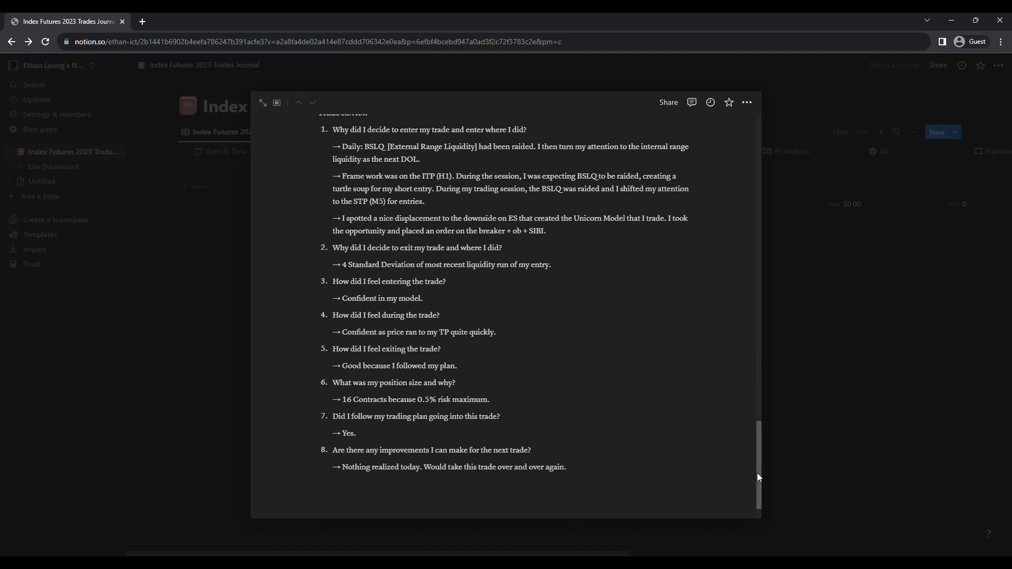
left_click_drag(759, 460, 763, 496)
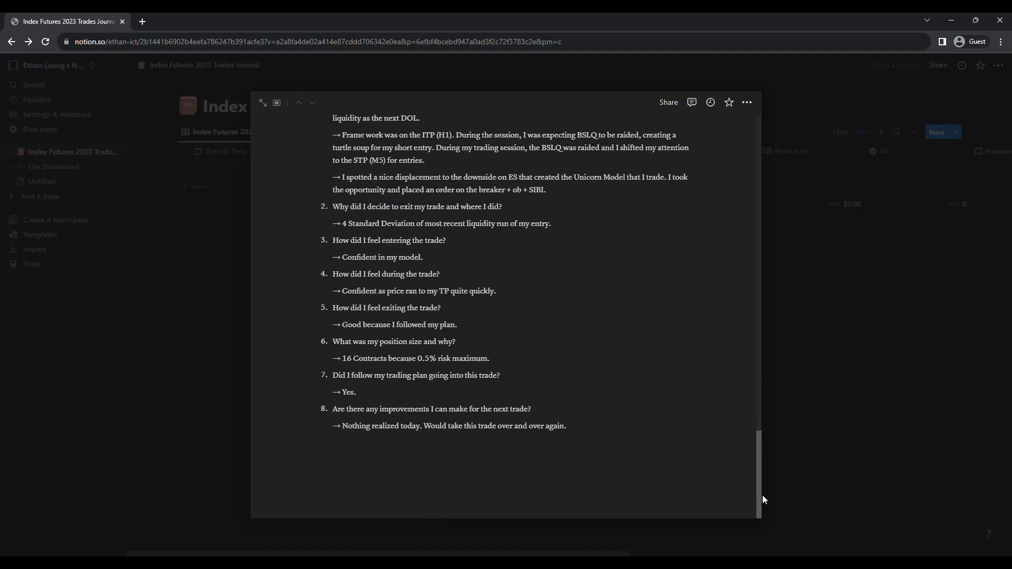
scroll(720, 425, "up", 15)
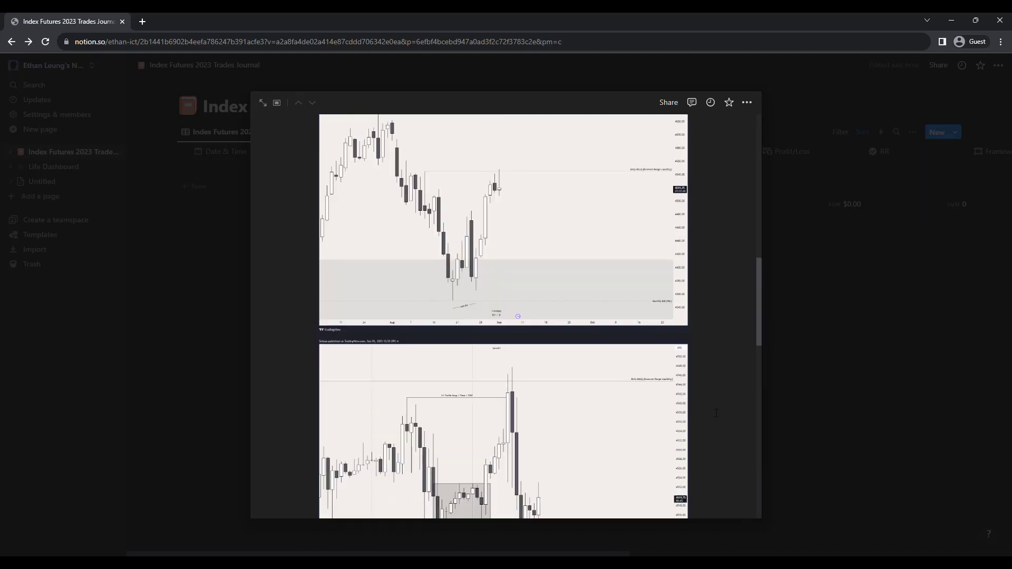
scroll(717, 411, "up", 10)
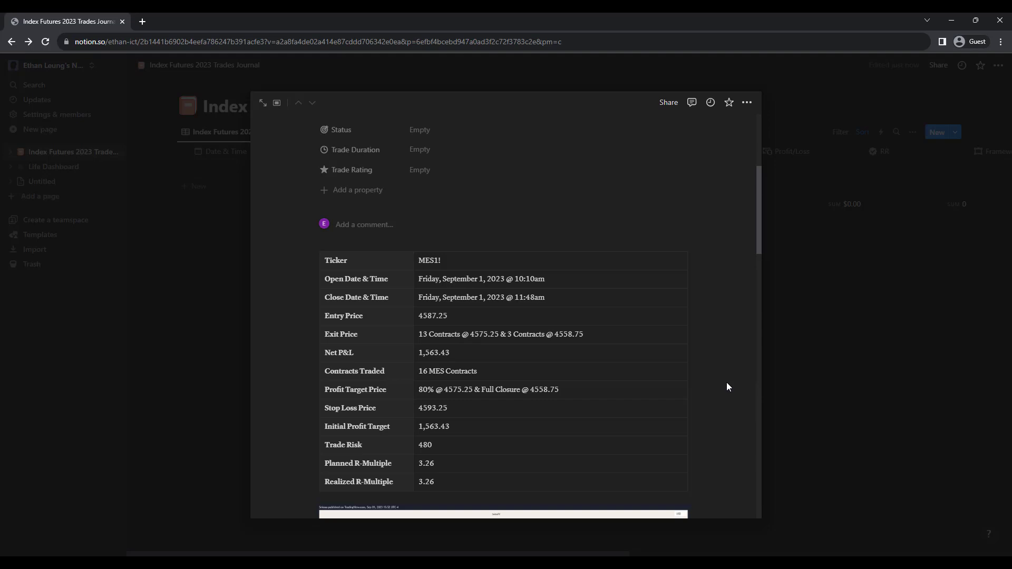
scroll(402, 390, "down", 20)
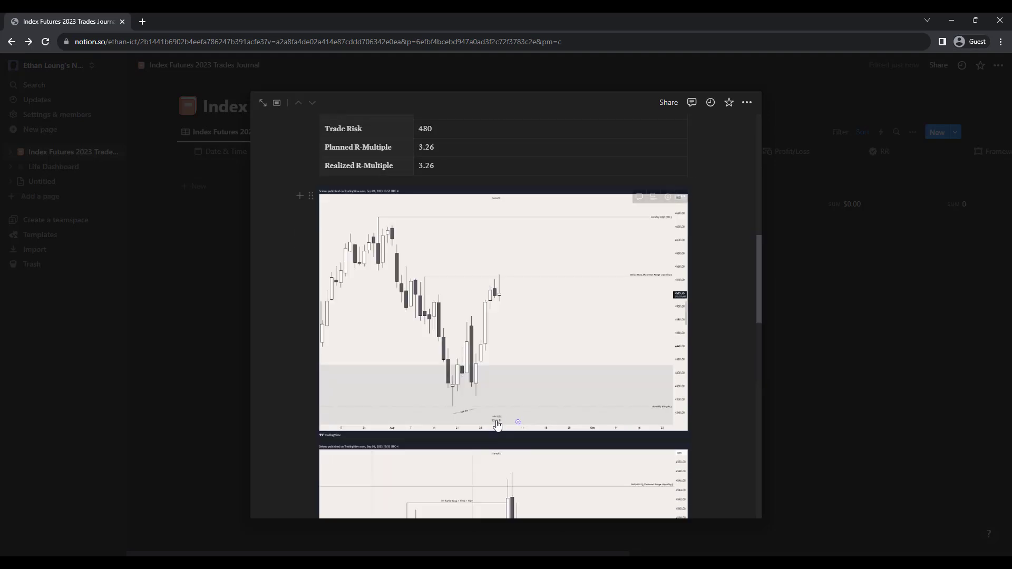
scroll(549, 425, "down", 6)
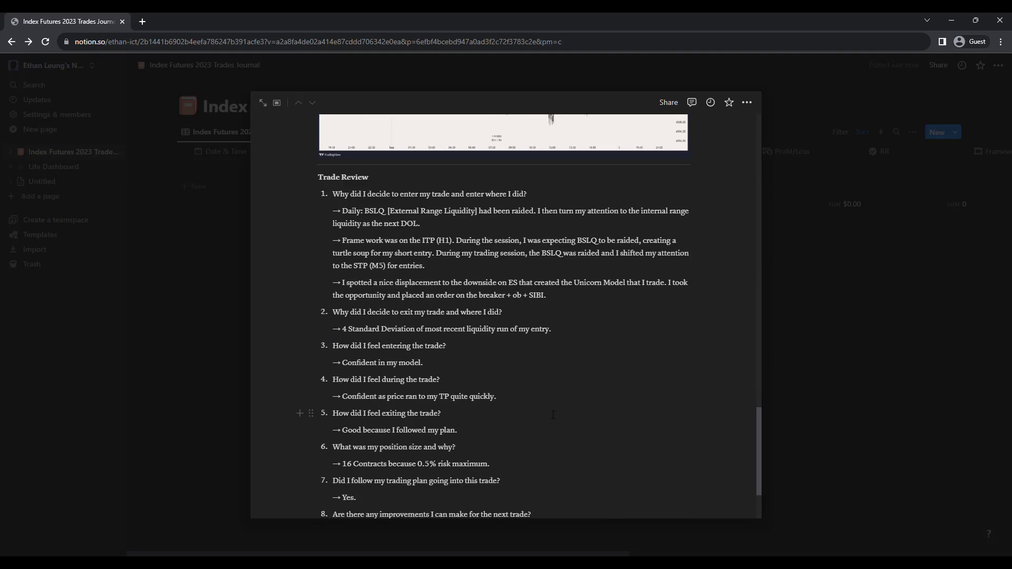
scroll(548, 429, "up", 13)
scroll(547, 432, "up", 20)
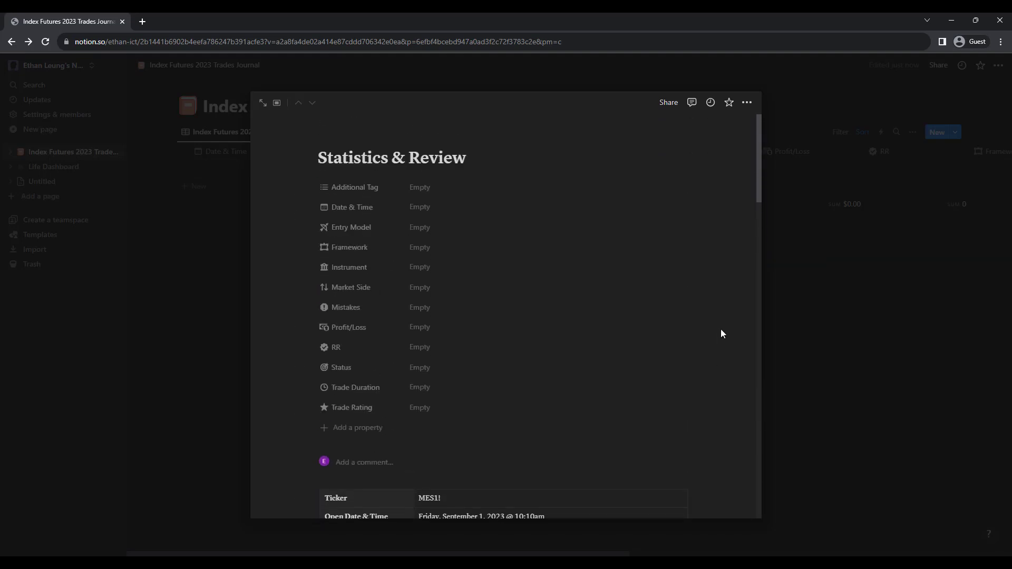
scroll(479, 355, "down", 6)
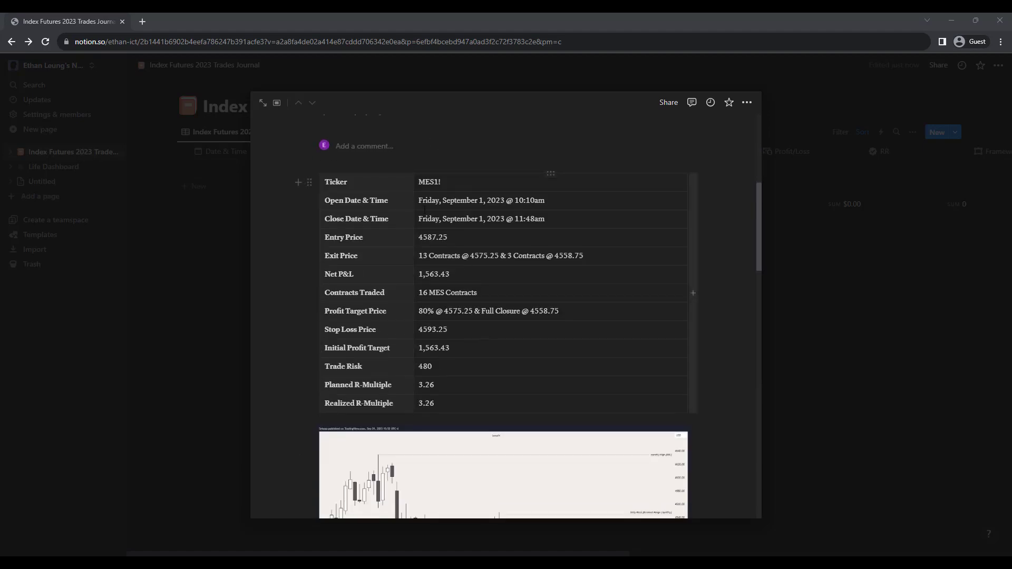
scroll(465, 355, "down", 10)
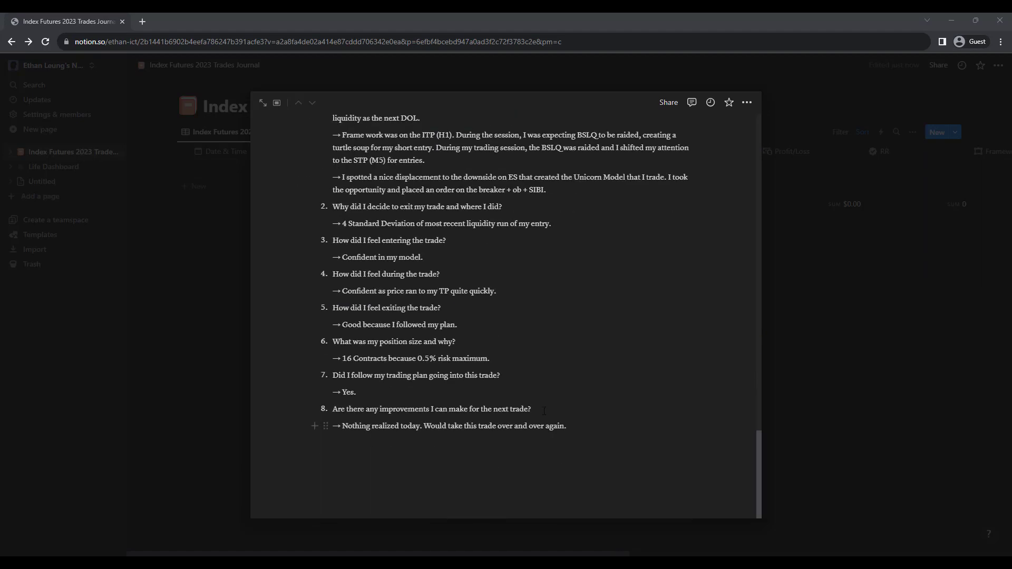
scroll(556, 386, "up", 6)
scroll(557, 401, "up", 10)
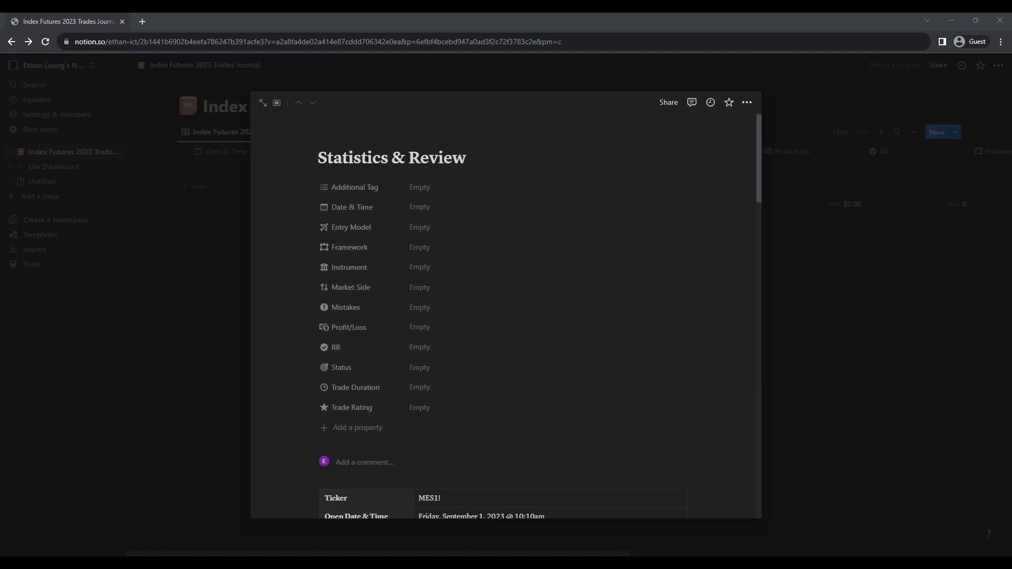
Set the entry's Additional Tag property to both 2R Win and 4 STD Win
left_click(428, 189)
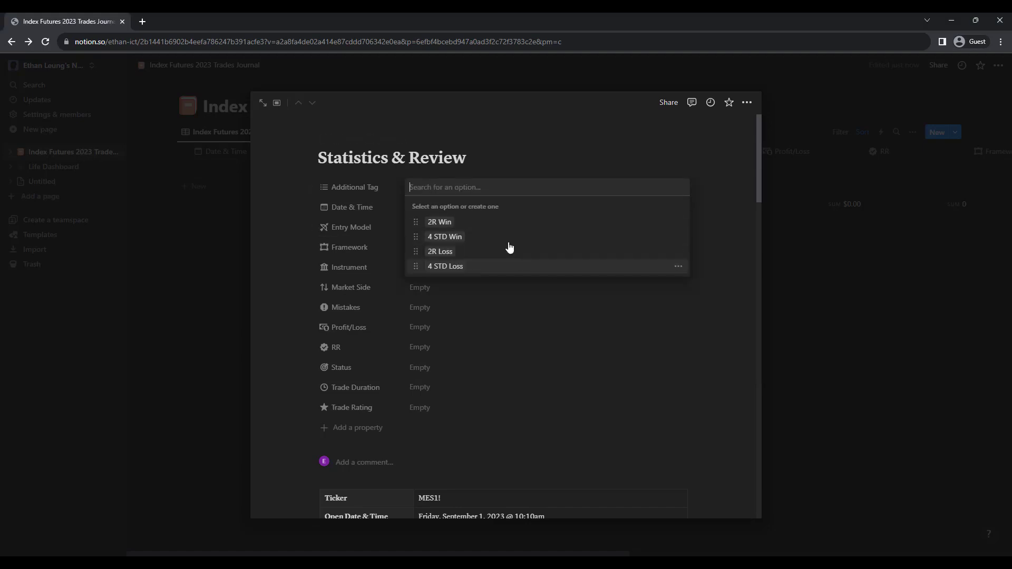
left_click(475, 222)
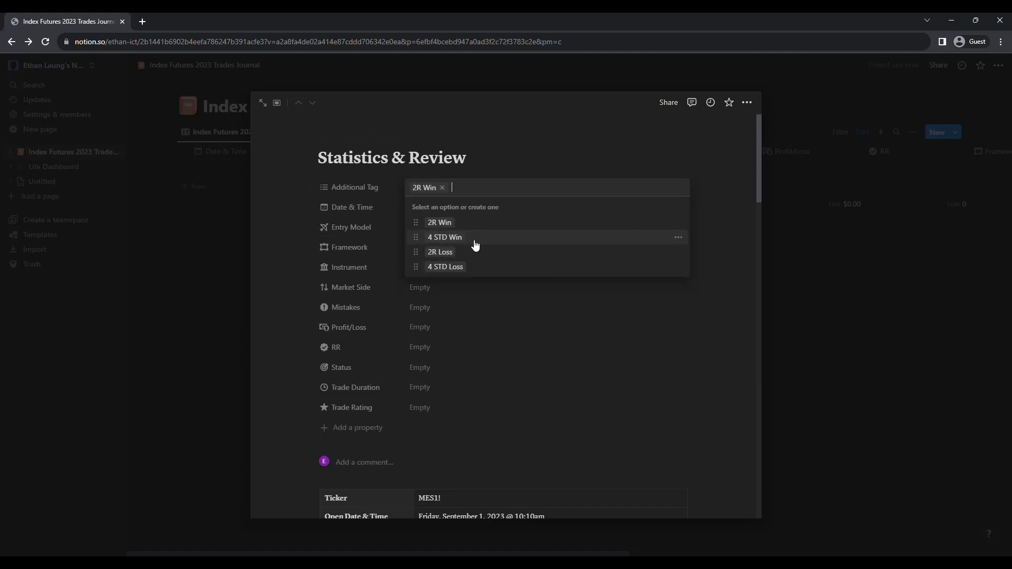
left_click(475, 237)
left_click(289, 234)
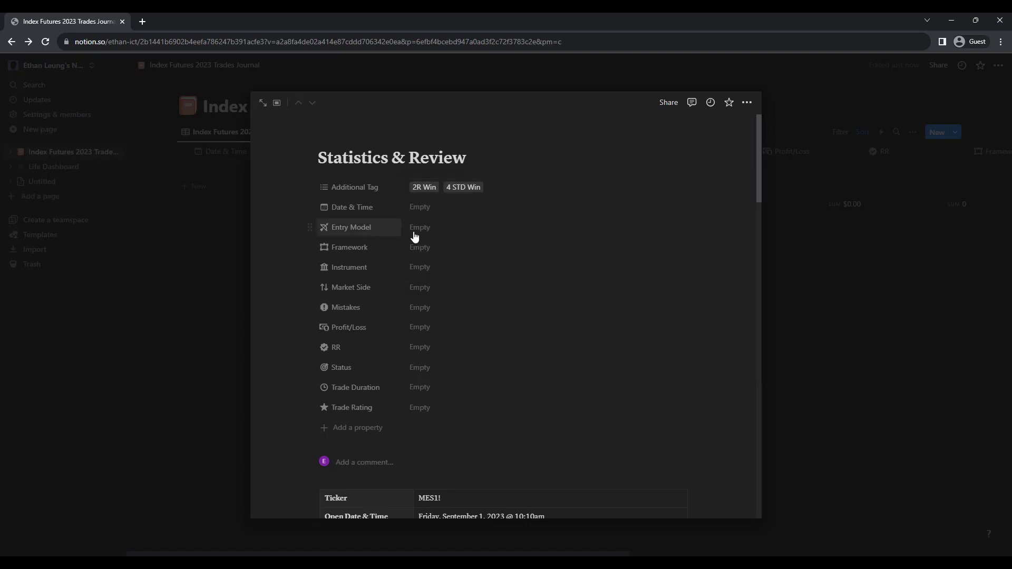
Set the Date & Time property to September 1, 2023 with the time included as 10:10
left_click(470, 210)
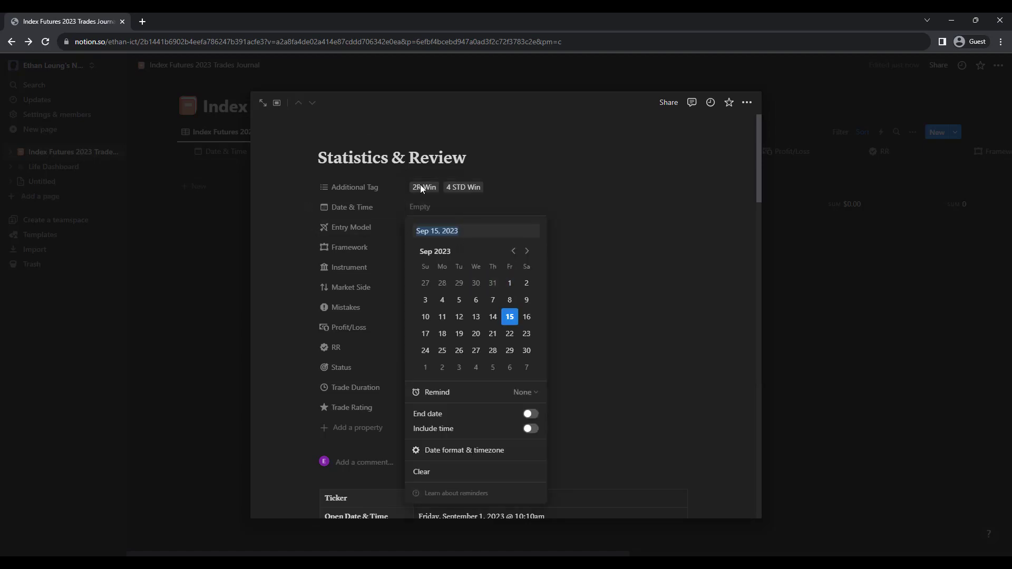
left_click(510, 283)
left_click(531, 429)
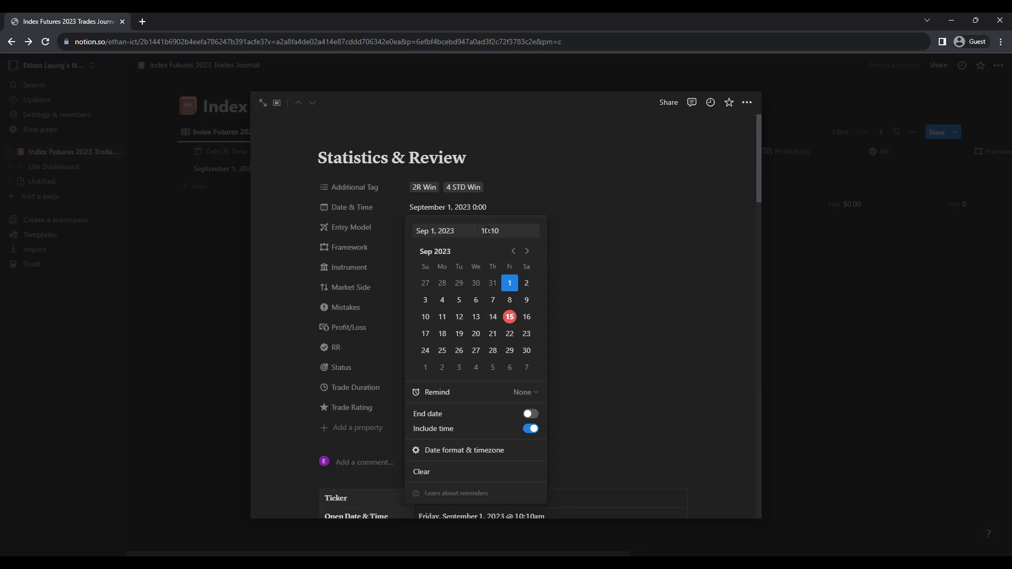
left_click(621, 280)
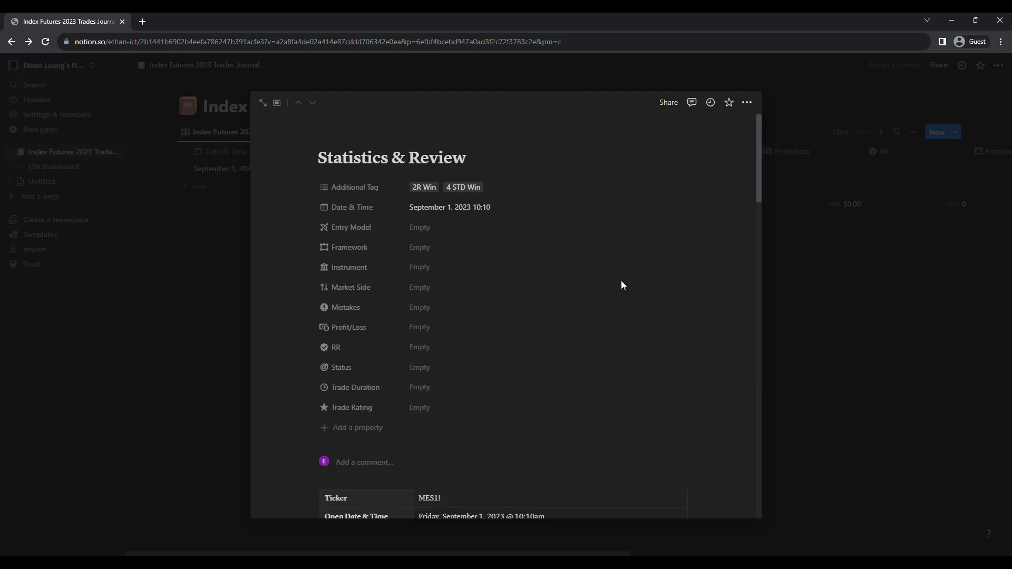
Set the Entry Model property to Unicorn Model and look at that option's name, delete and color settings
left_click(458, 230)
left_click(441, 262)
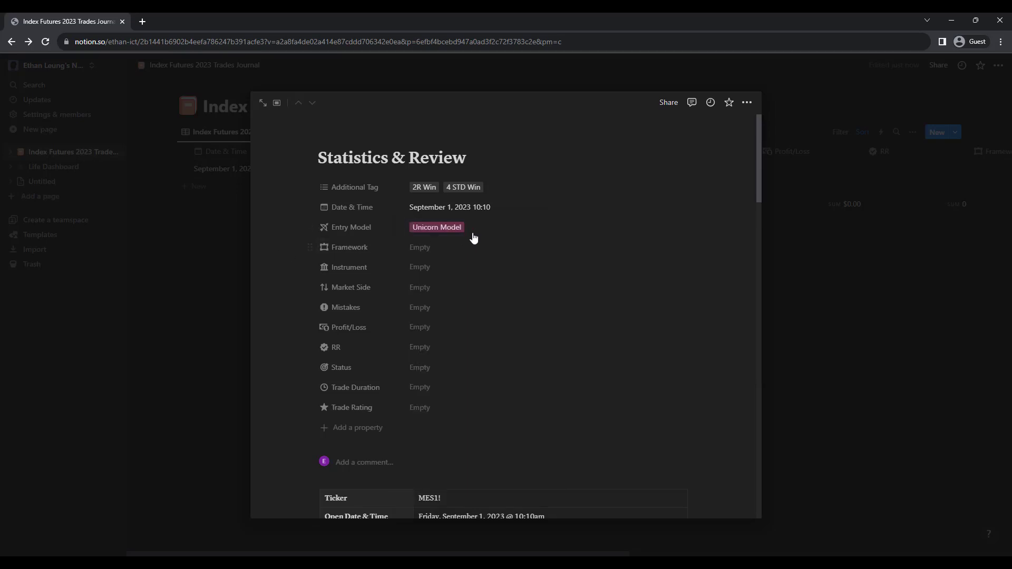
left_click(474, 239)
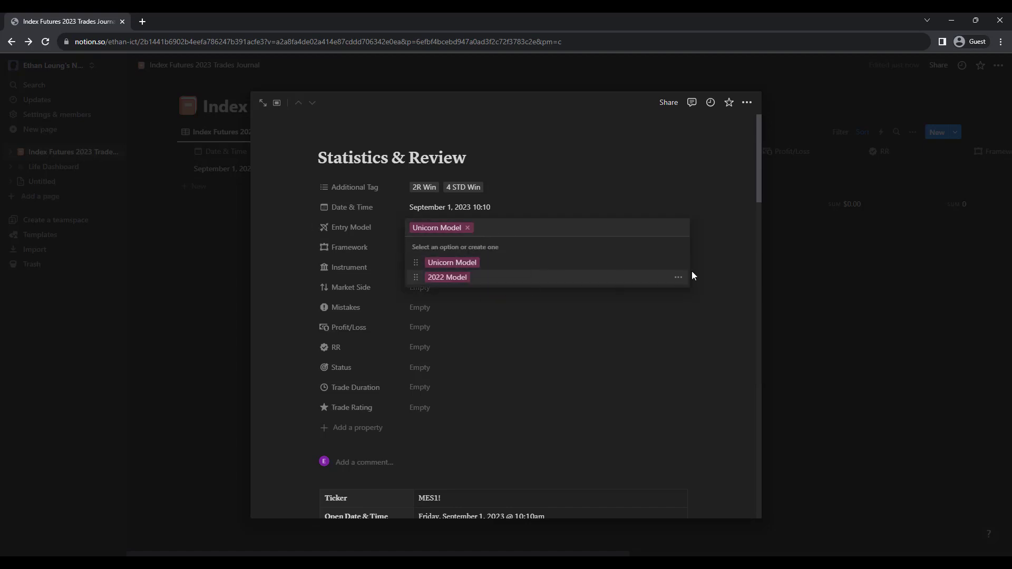
left_click(679, 265)
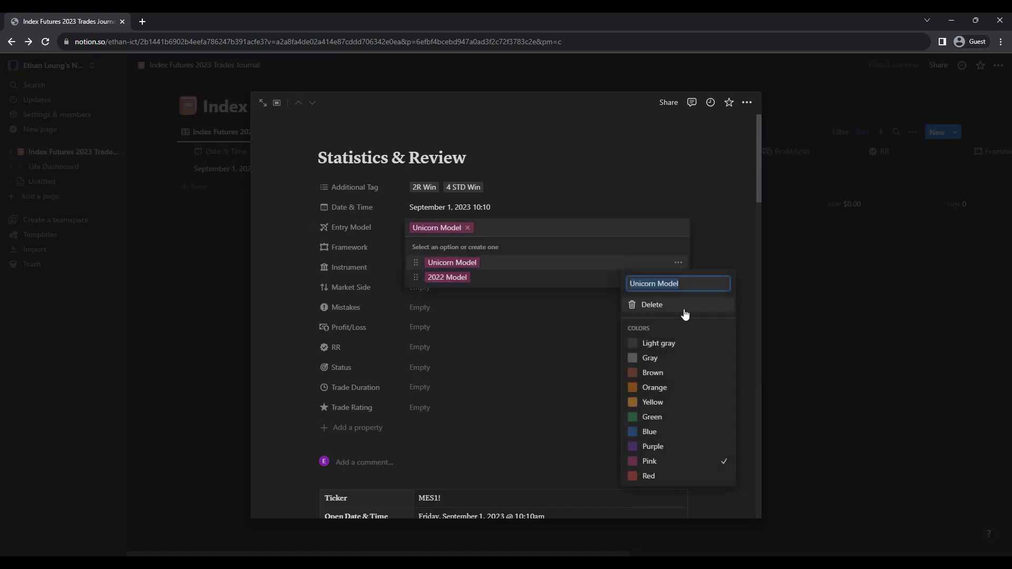
left_click(293, 267)
left_click(400, 254)
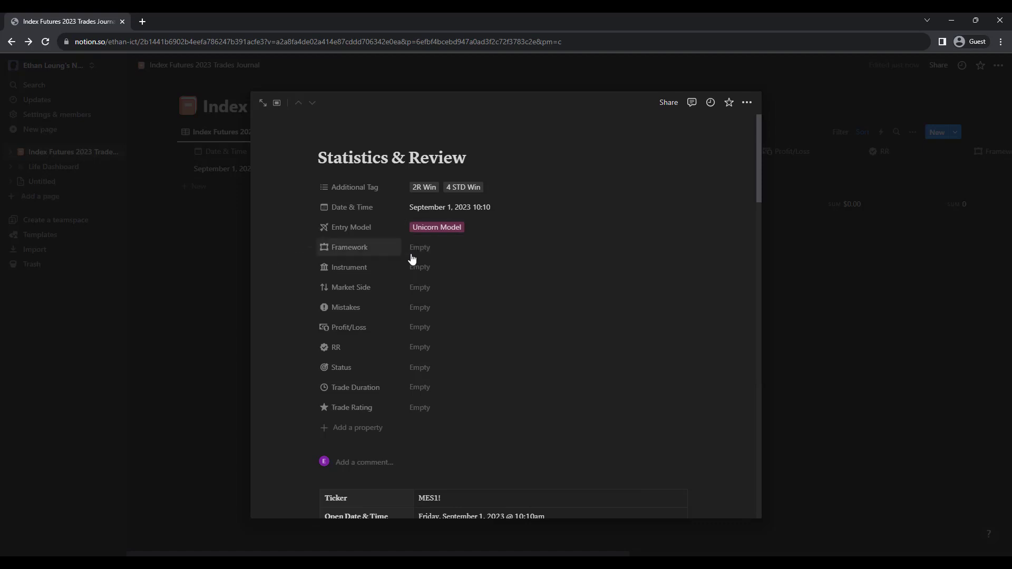
Set the entry's Framework property to ITF Turtle Soup Reversal and its Instrument property to MES
left_click(426, 253)
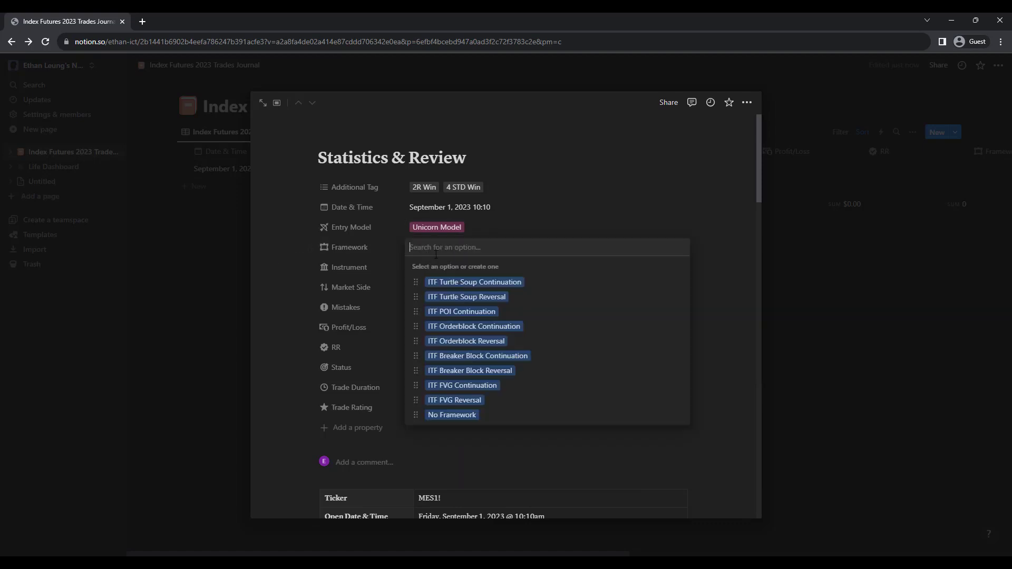
left_click(475, 298)
left_click(296, 283)
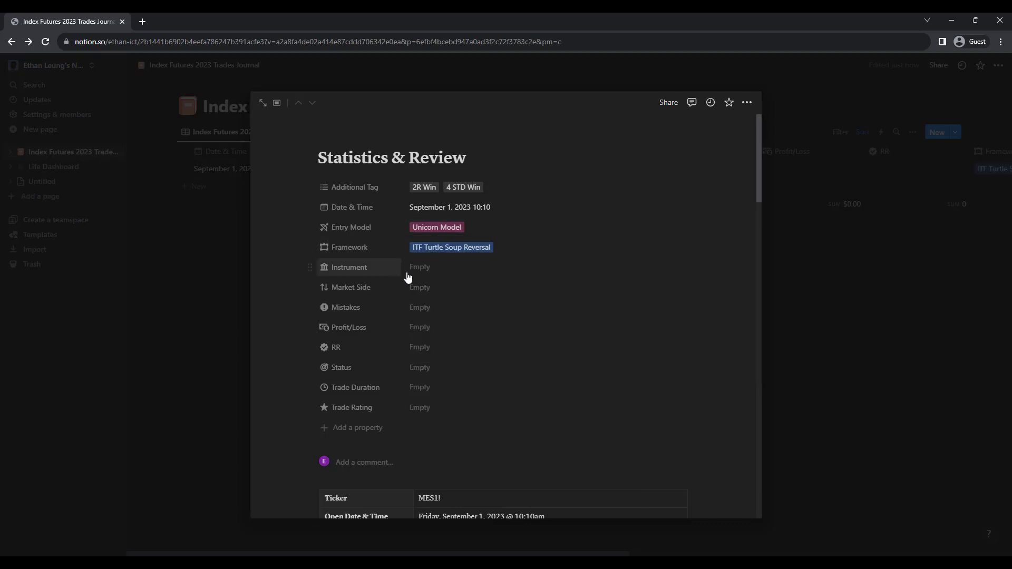
left_click(430, 269)
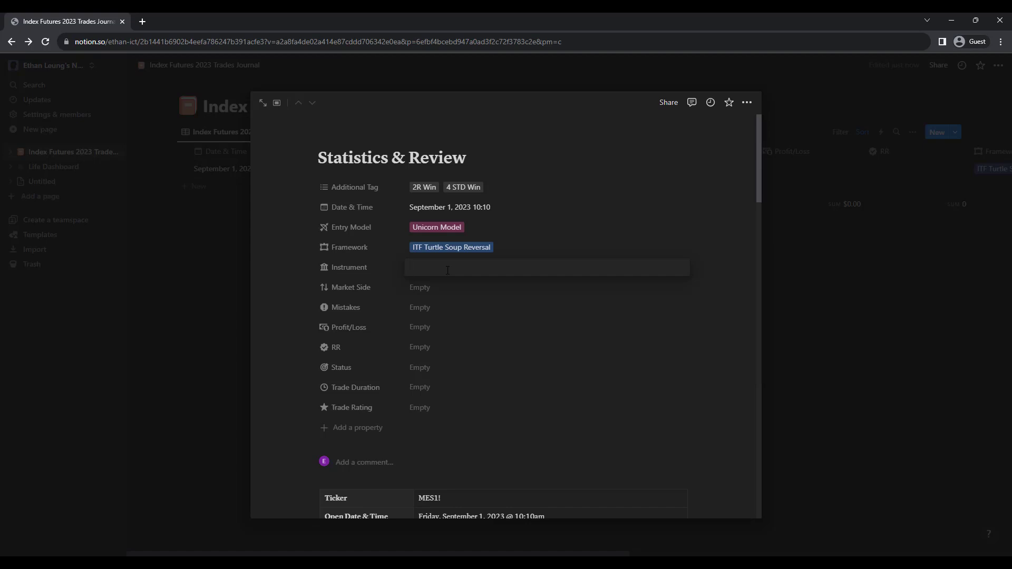
type("MES")
Set the Market Side property to SHORT and look over the available Mistakes options without choosing one
left_click(435, 288)
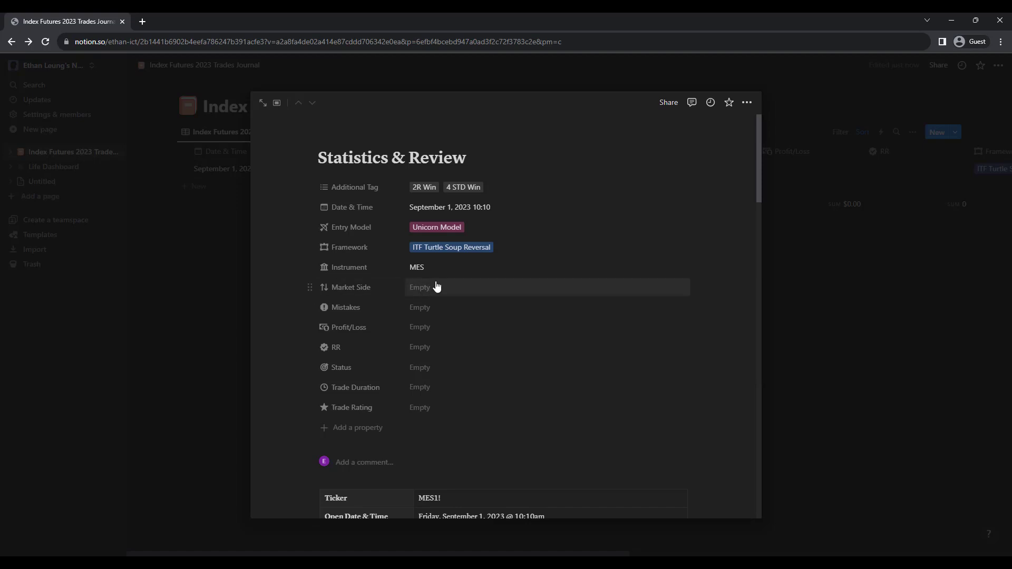
left_click(458, 321)
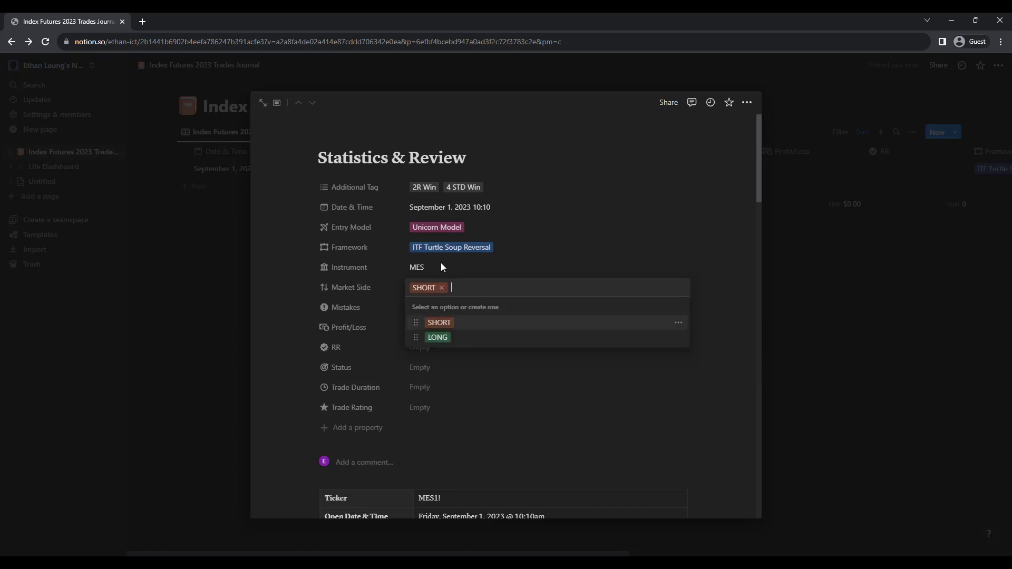
left_click(286, 303)
left_click(441, 310)
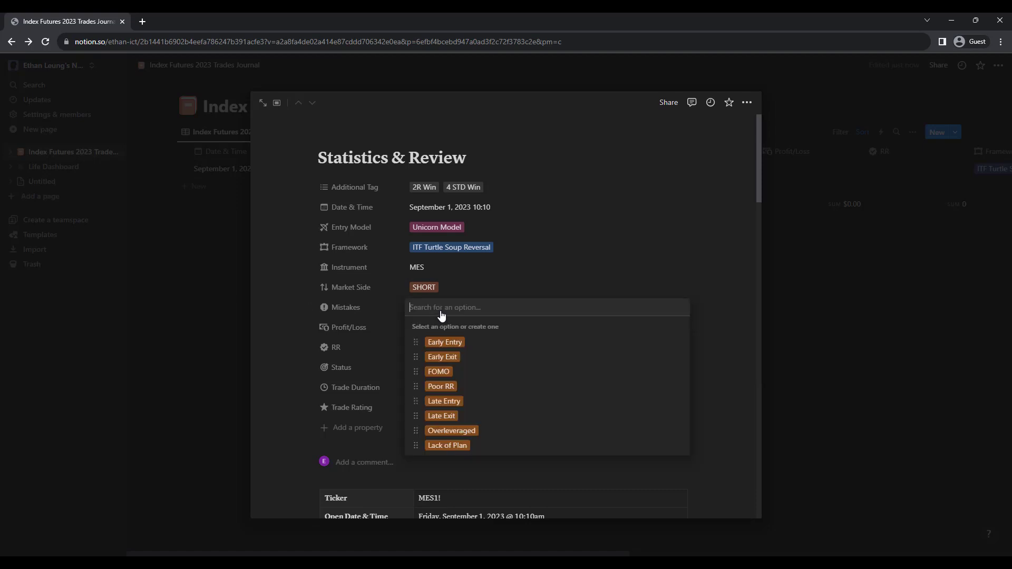
left_click(272, 312)
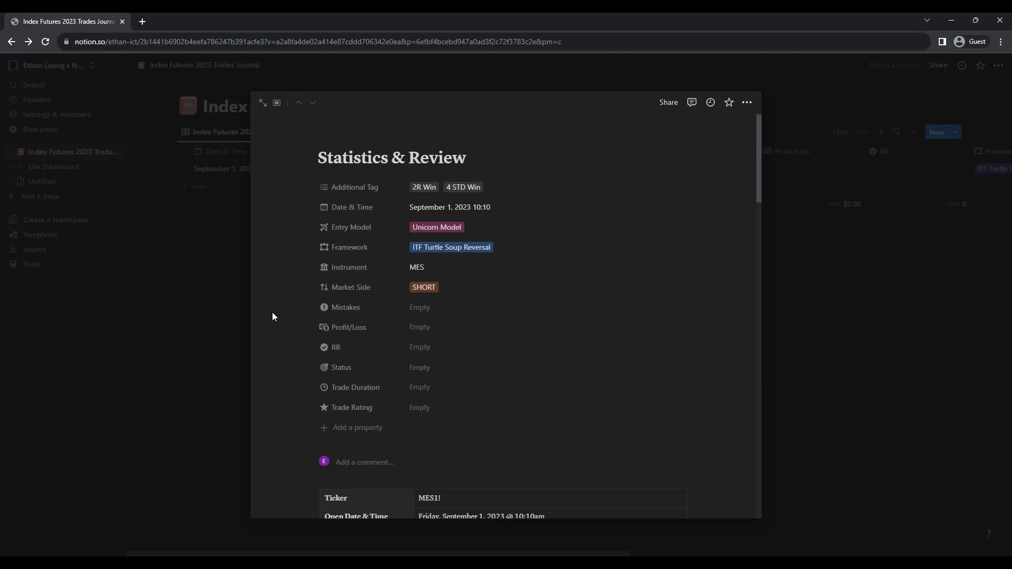
Enter 1563.43 for the Profit/Loss property and 3.26 for the RR property
left_click(442, 330)
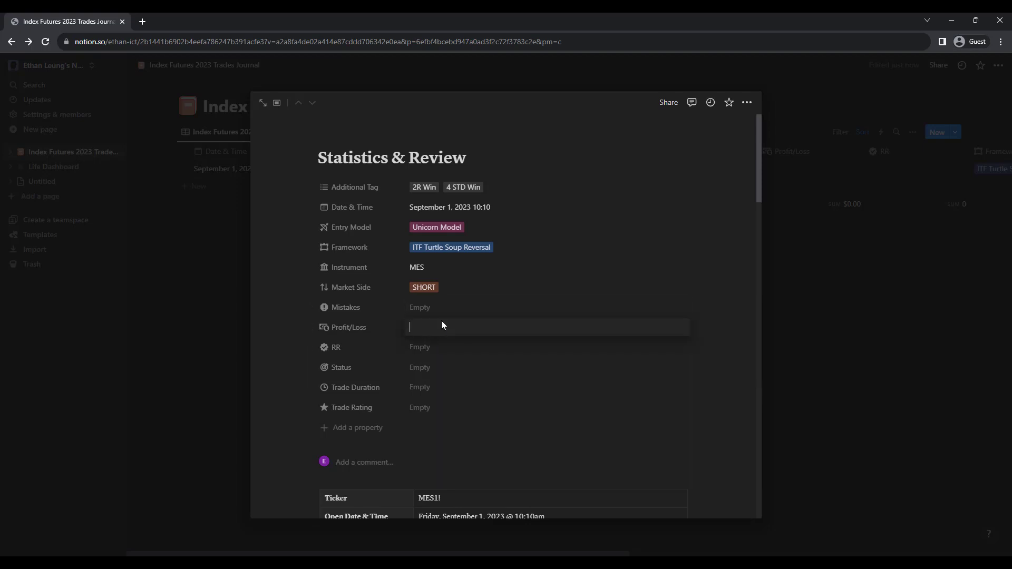
type("1563.43")
left_click(436, 350)
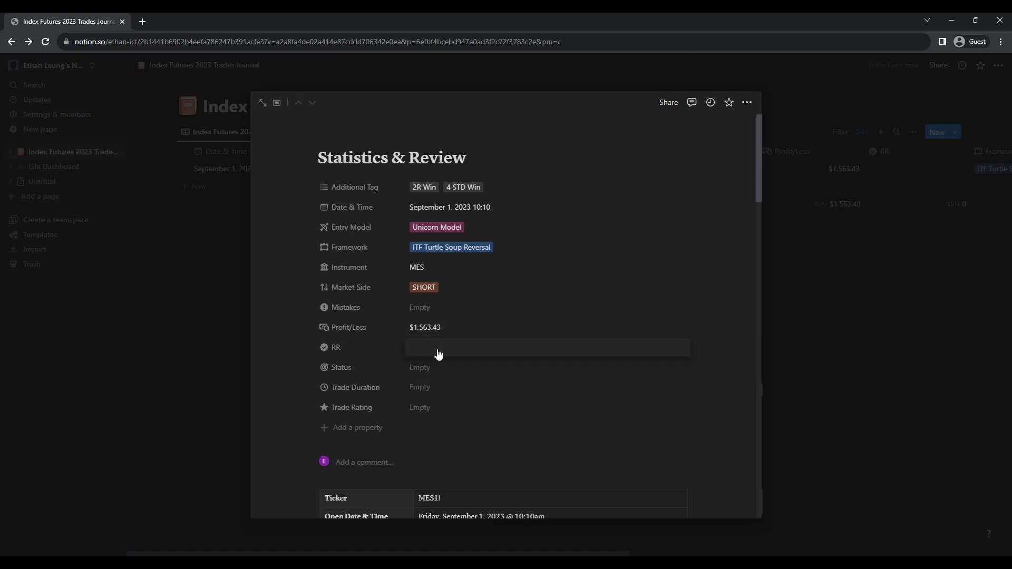
type("3.26")
key("Return")
Set the Status property to Win and the Trade Duration property to 98
left_click(450, 373)
left_click(429, 399)
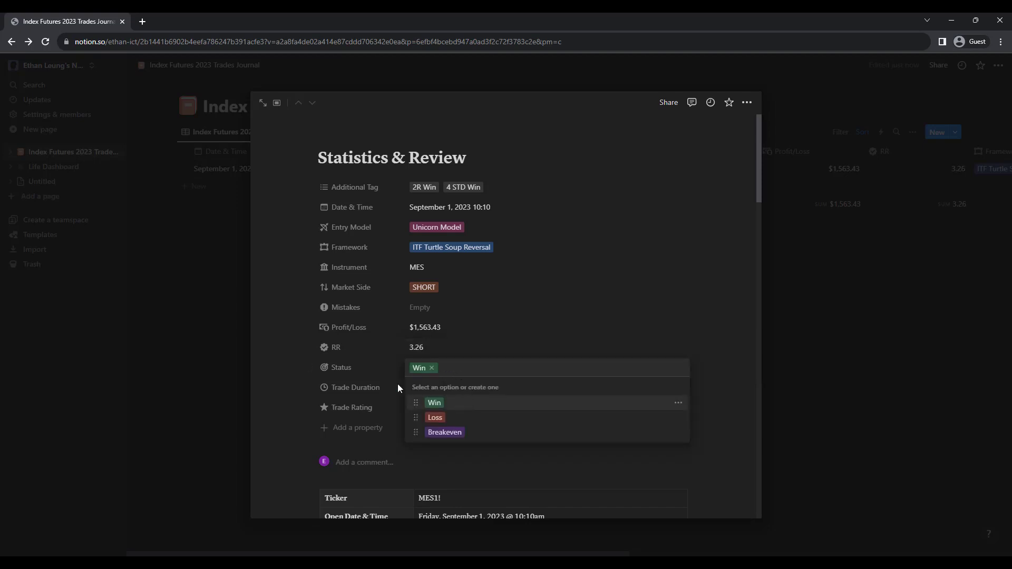
left_click(290, 364)
left_click(430, 389)
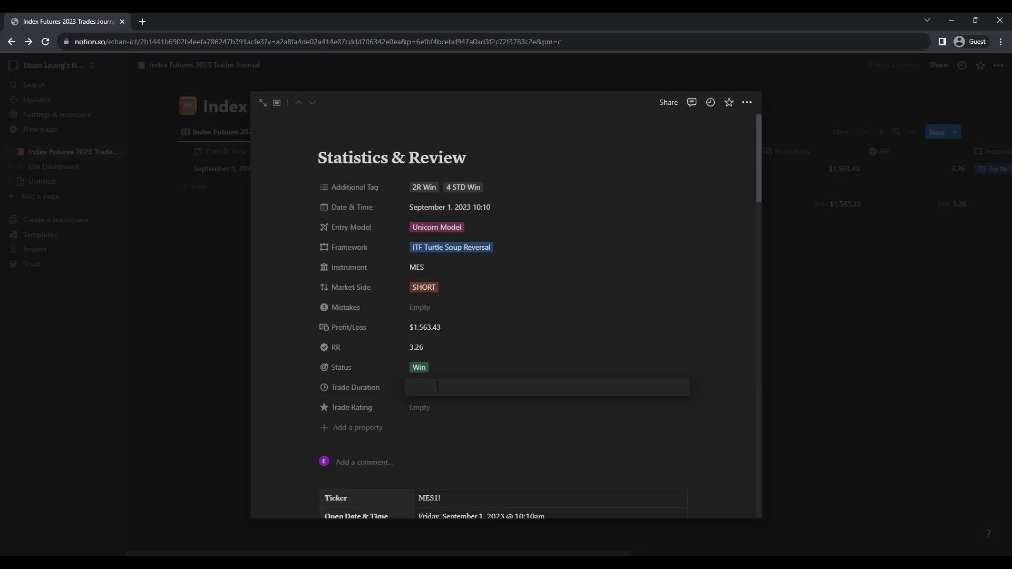
type("98")
Set the entry's Trade Rating property to 5/5
left_click(452, 408)
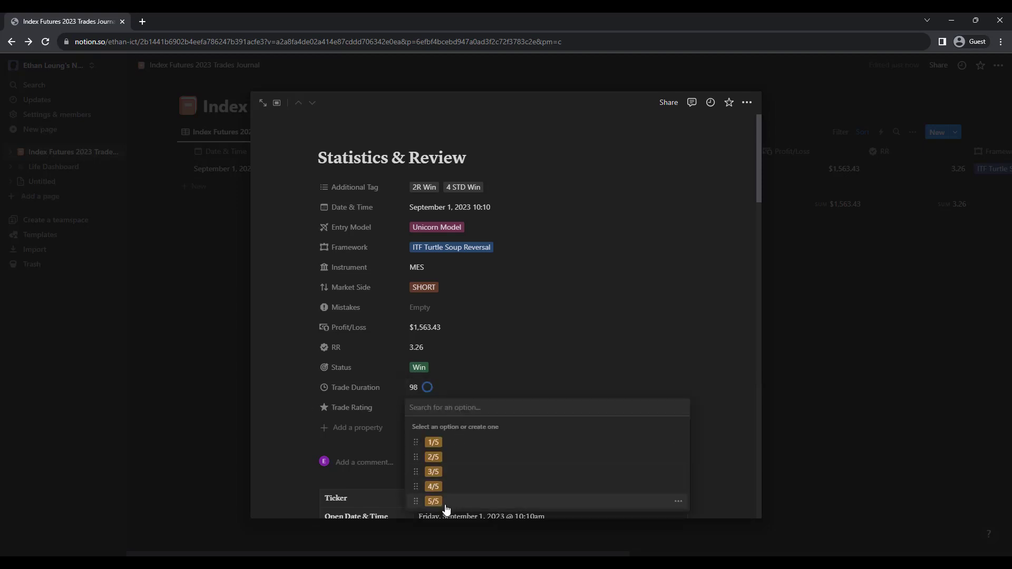
left_click(437, 502)
left_click(283, 412)
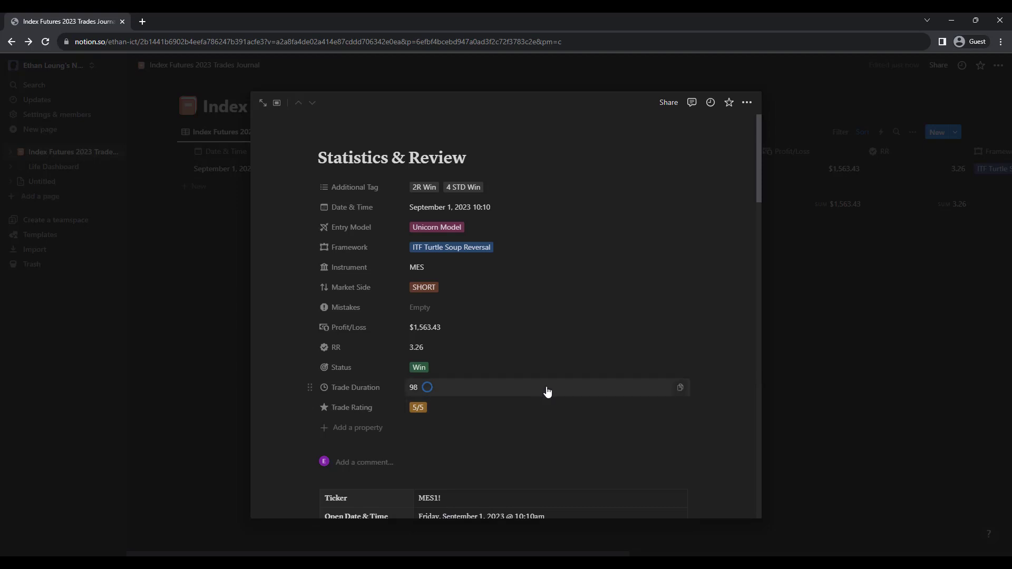
Look through the finished entry down to its review answers, close it, and check its properties in the journal table and Calendar View
scroll(547, 391, "down", 20)
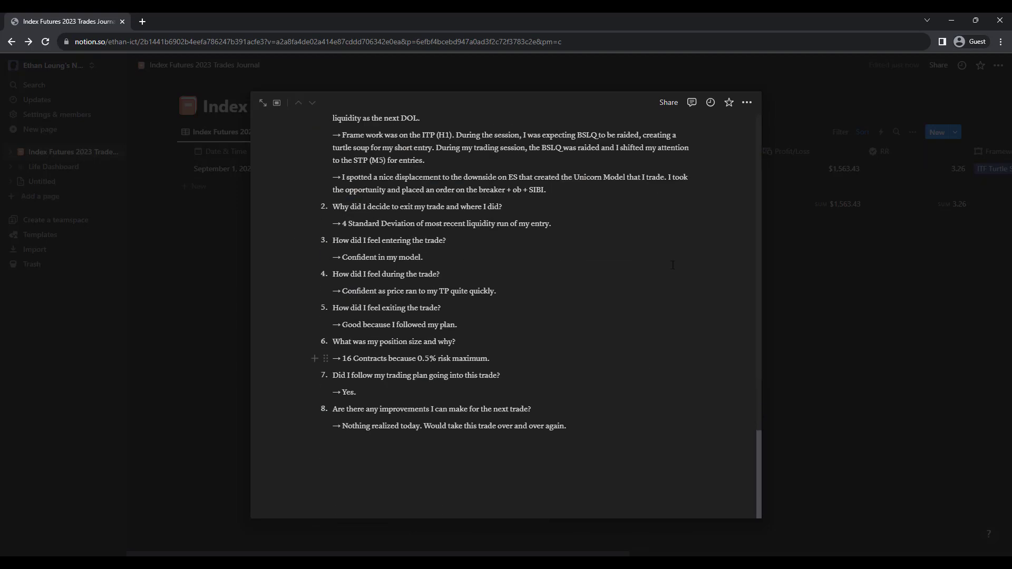
left_click(848, 349)
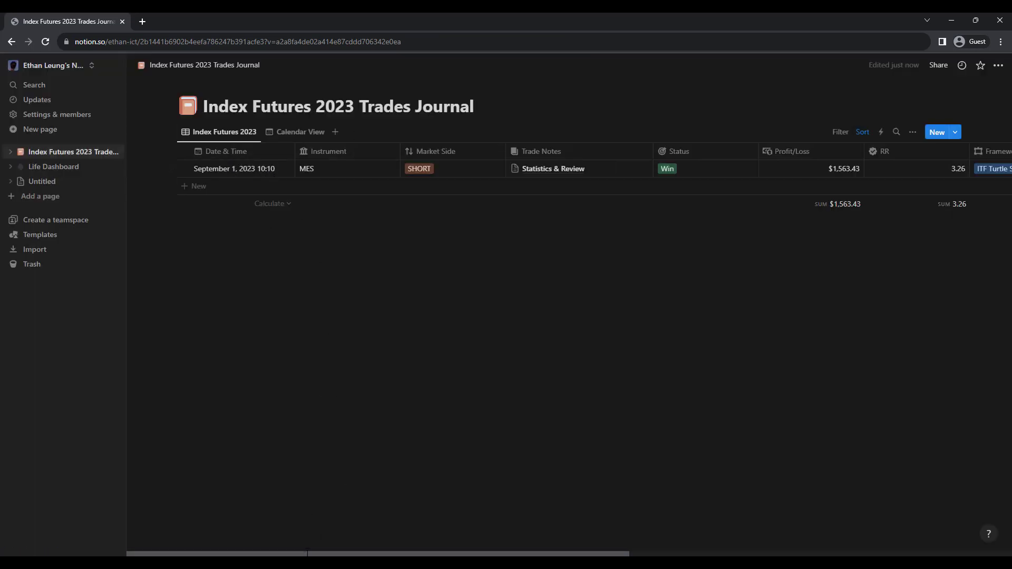
left_click_drag(308, 553, 699, 549)
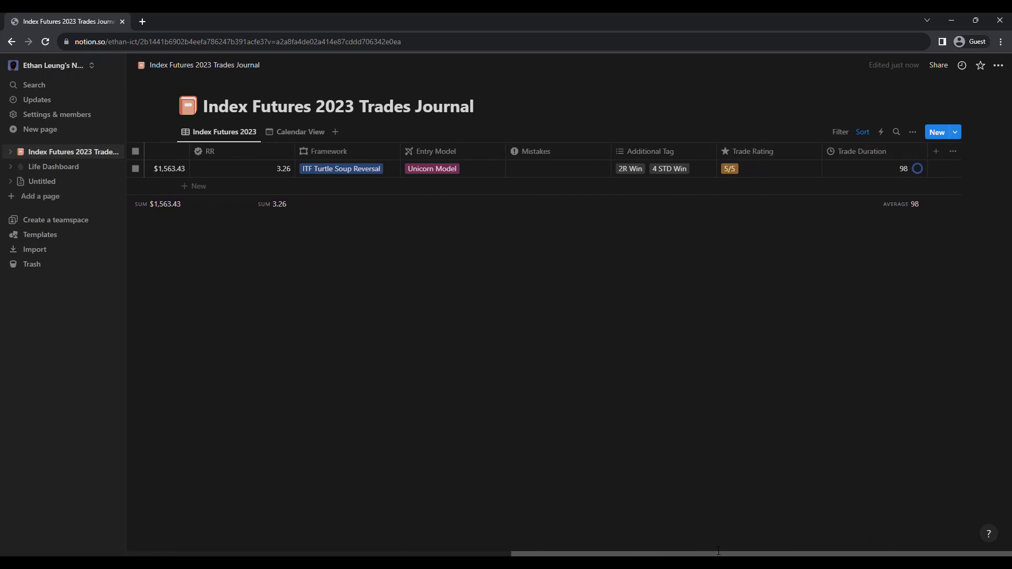
left_click(300, 135)
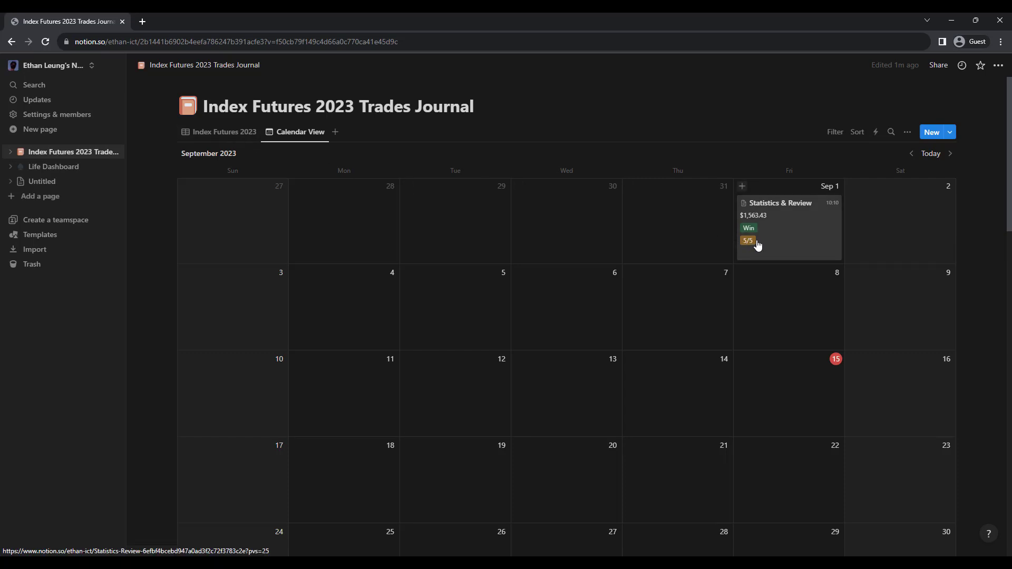
Set the trade's Mistakes property to Early Exit in the Index Futures 2023 table and check its card in Calendar View
left_click(224, 131)
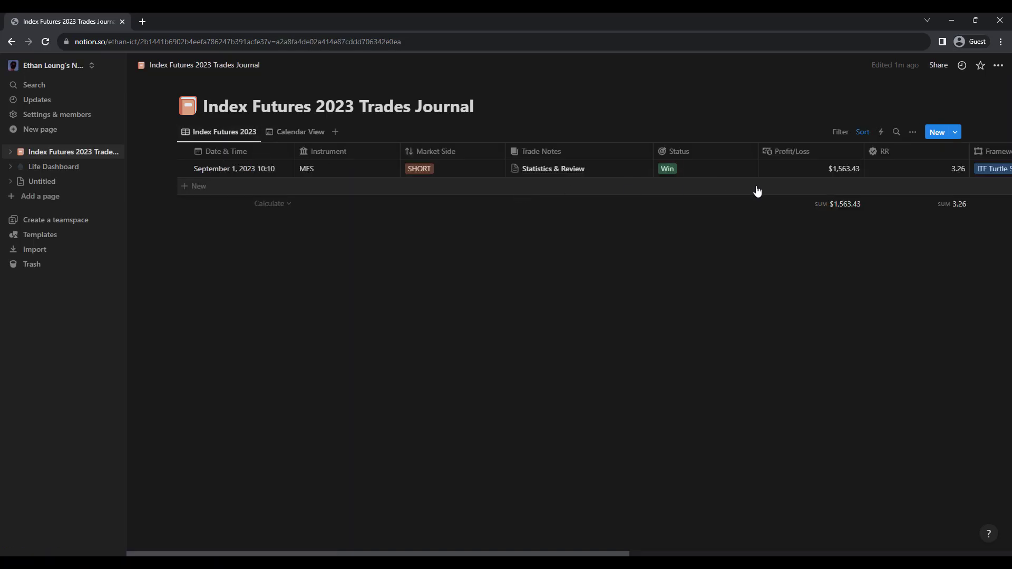
left_click_drag(514, 554, 868, 554)
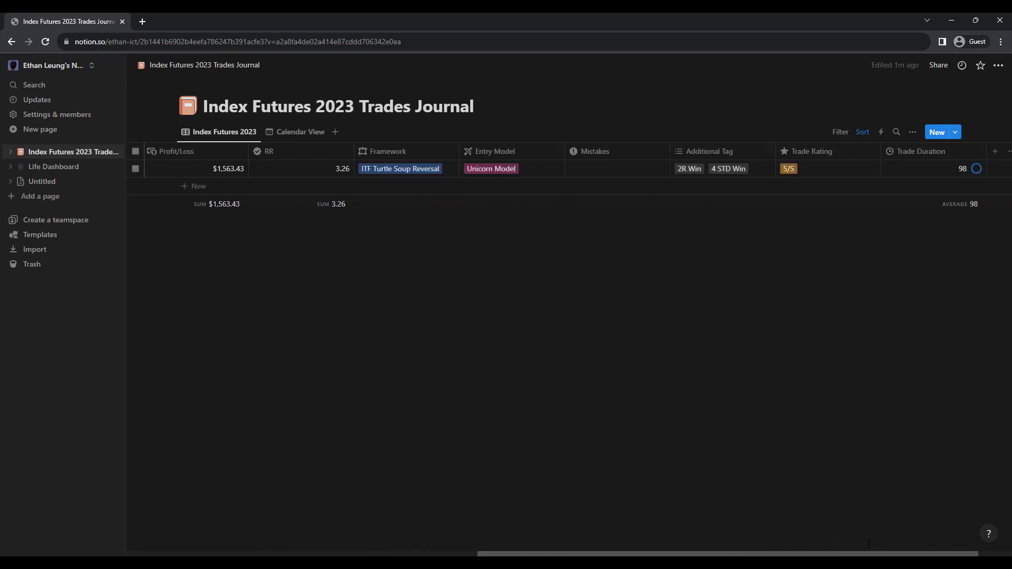
left_click(598, 169)
left_click(596, 218)
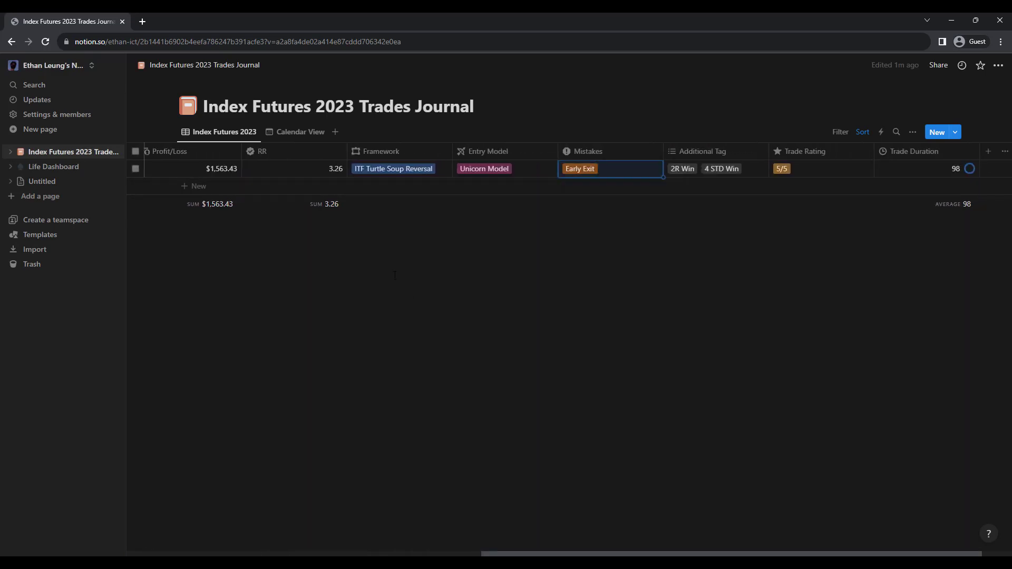
left_click(300, 133)
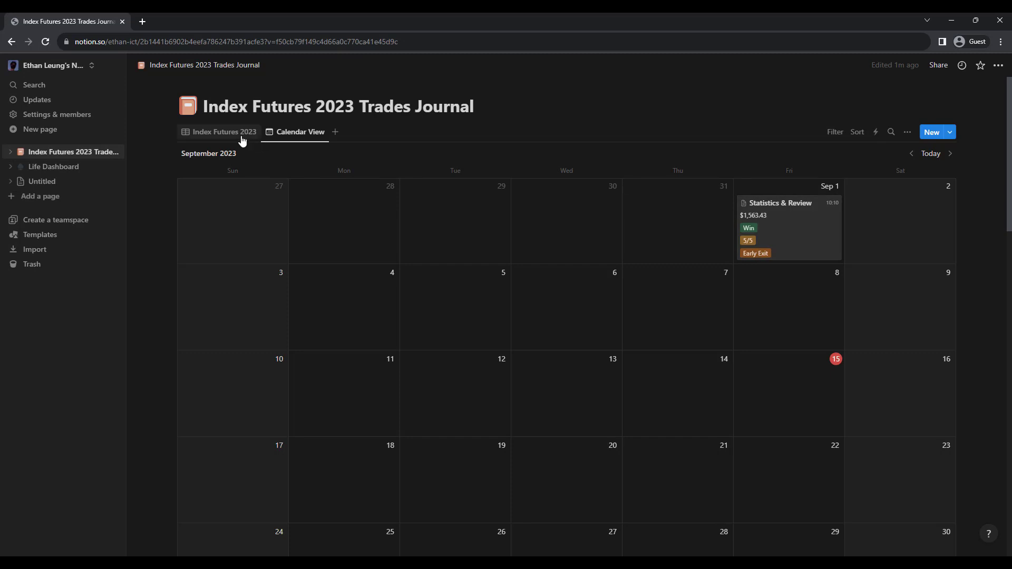
left_click(224, 133)
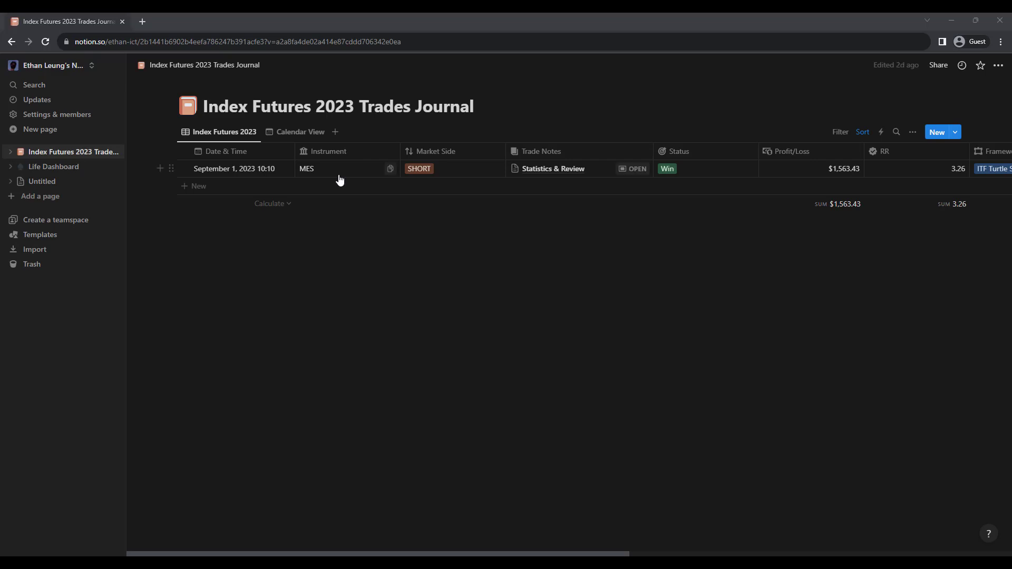
Duplicate the Daily Journal & Weekly Recap Template linked on the Untitled page into the workspace and look at its Table View
left_click(75, 182)
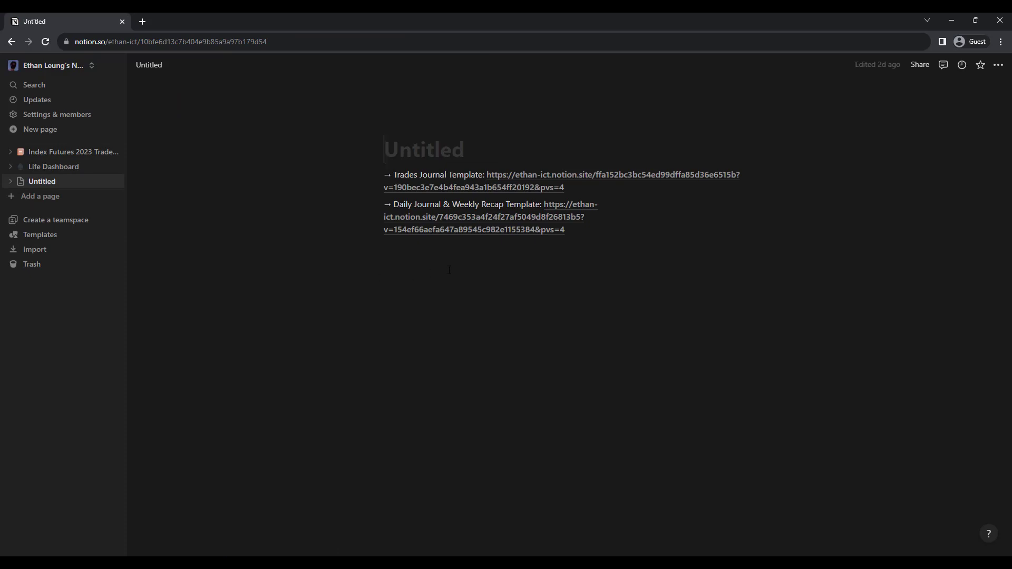
left_click(517, 228)
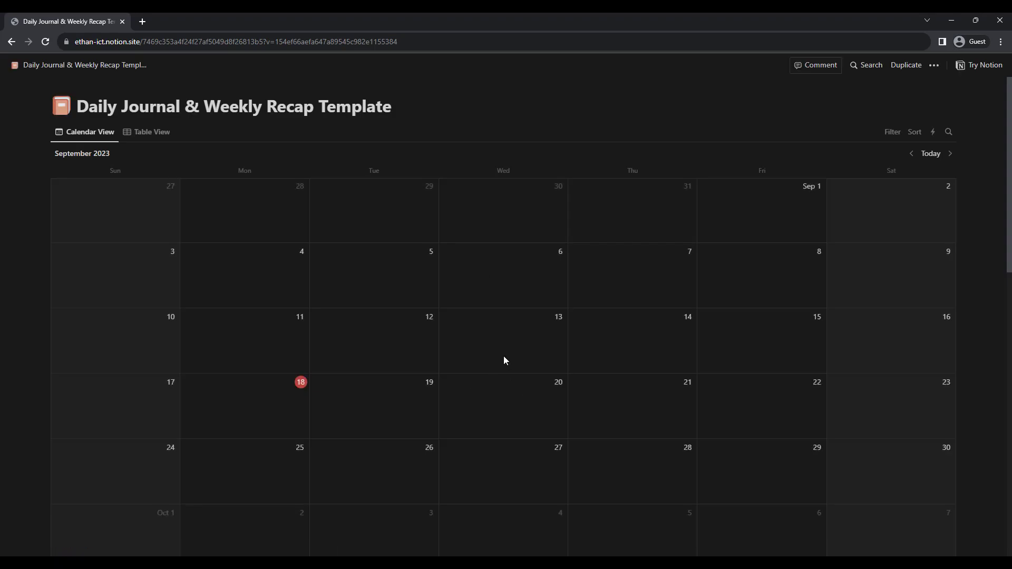
left_click(907, 66)
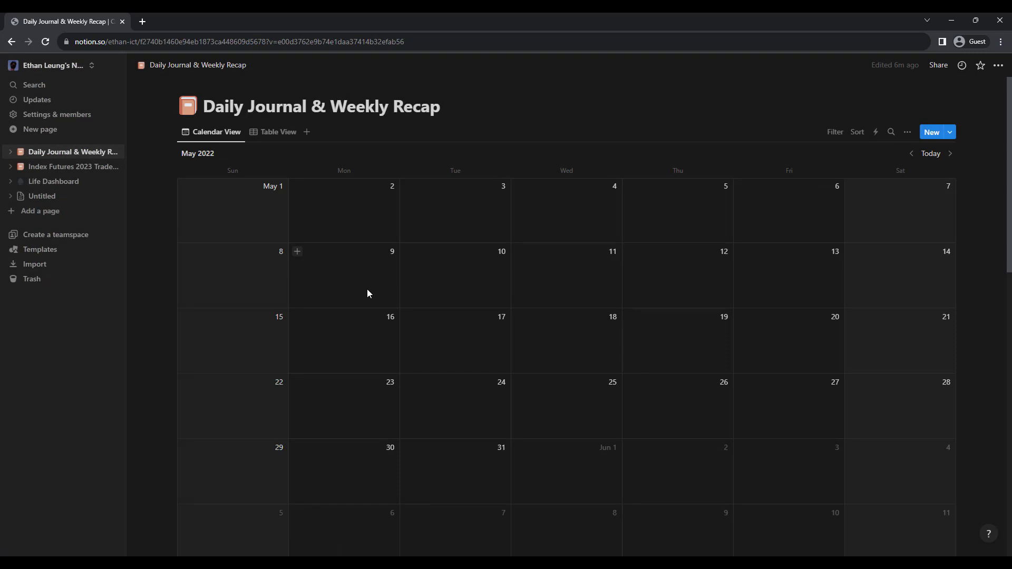
left_click(267, 135)
left_click(229, 133)
Rename the duplicated journal page as "Index Futures Daily Journal & Weekly Recaps"
left_click(446, 106)
left_click_drag(446, 106, 205, 107)
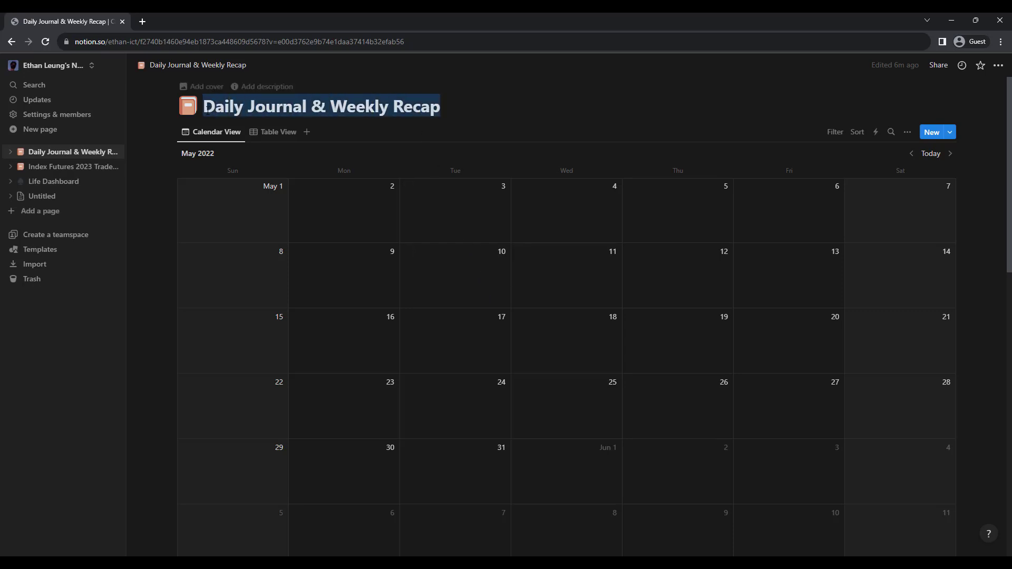
type("Index F")
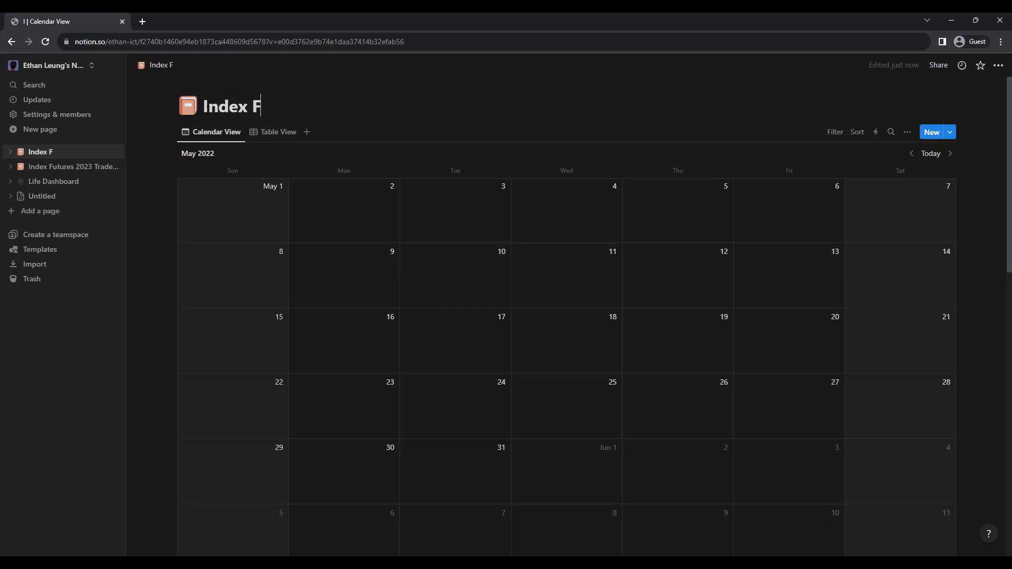
type("utures Daily ")
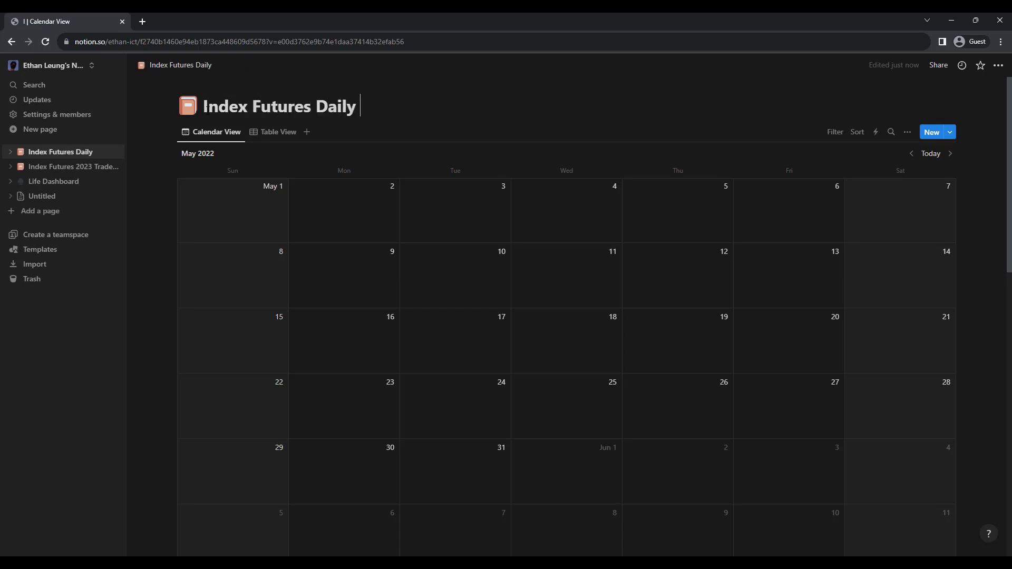
type("Journal")
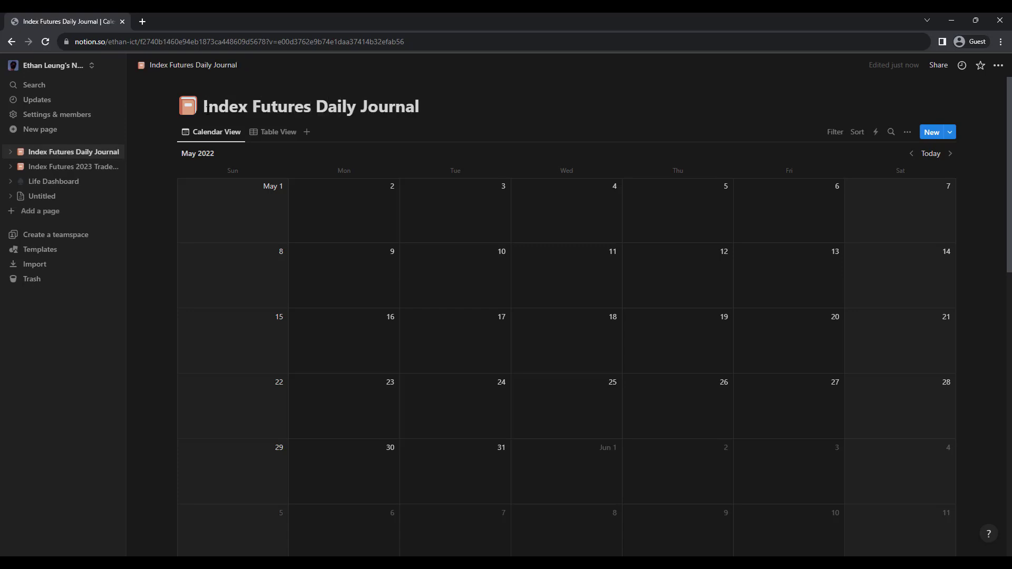
type(" & Weekly")
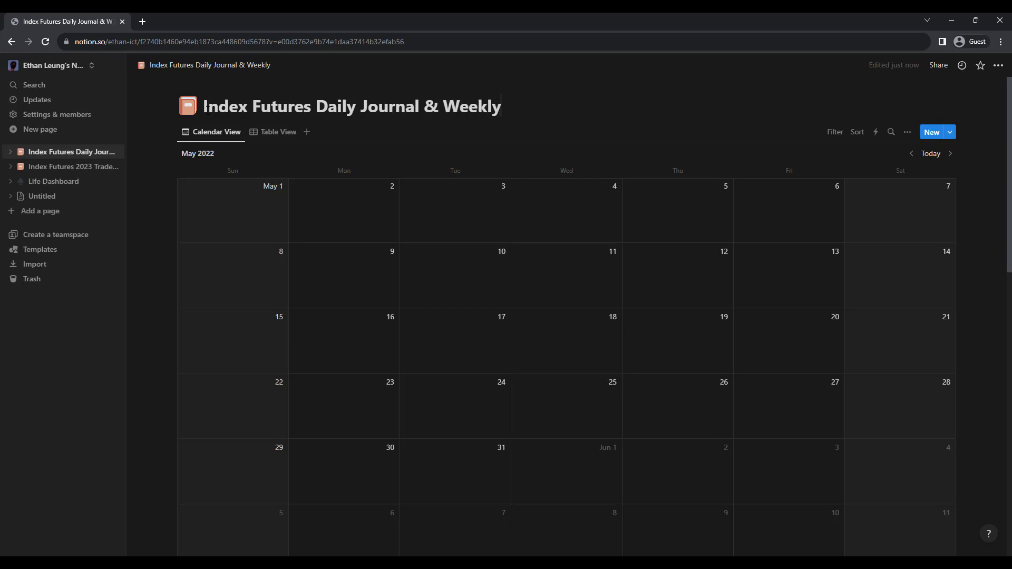
type(" Recaps")
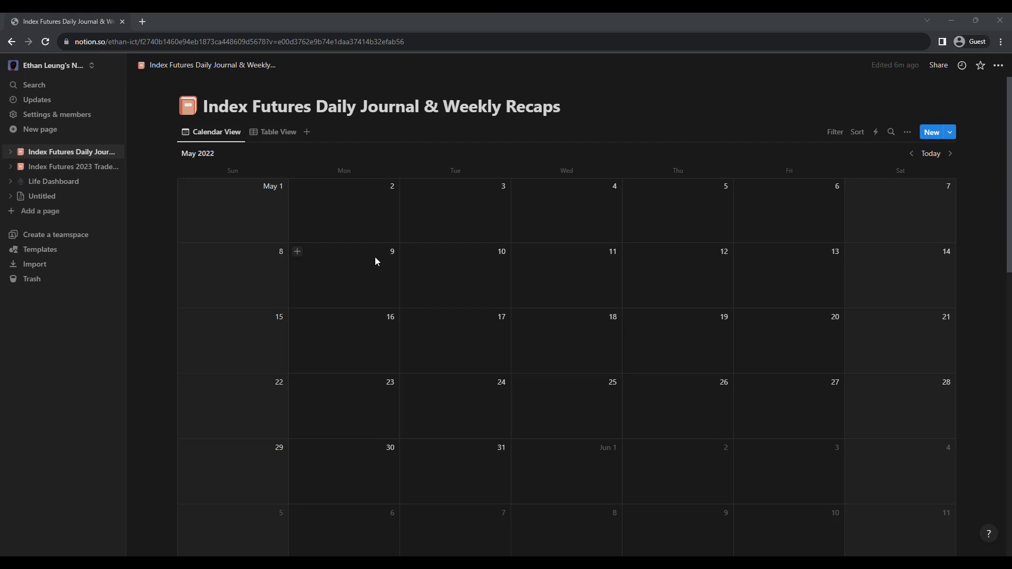
Advance the daily journal's calendar to September 2023
left_click(951, 154)
left_click(951, 154)
left_click(950, 154)
left_click(951, 153)
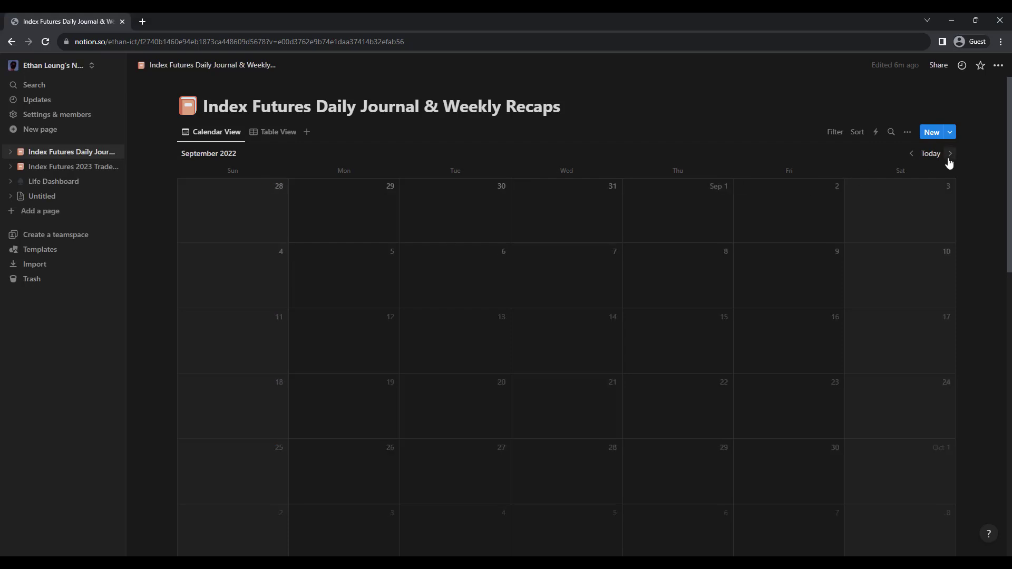
left_click(951, 153)
left_click(951, 153)
left_click(951, 153)
left_click(950, 153)
left_click(950, 153)
left_click(950, 153)
left_click(950, 154)
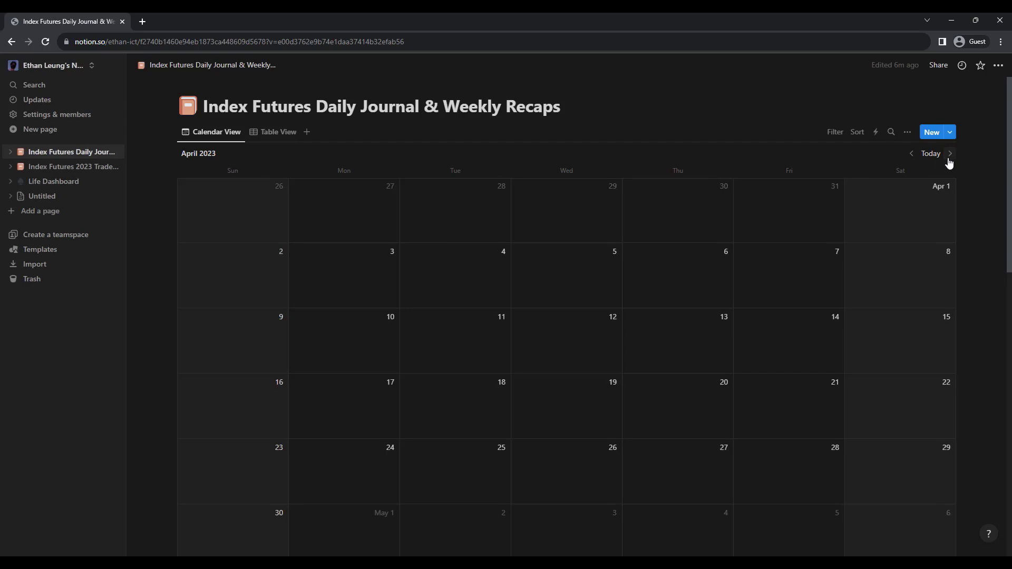
left_click(950, 154)
left_click(950, 153)
left_click(951, 153)
left_click(951, 154)
left_click(950, 153)
left_click(951, 153)
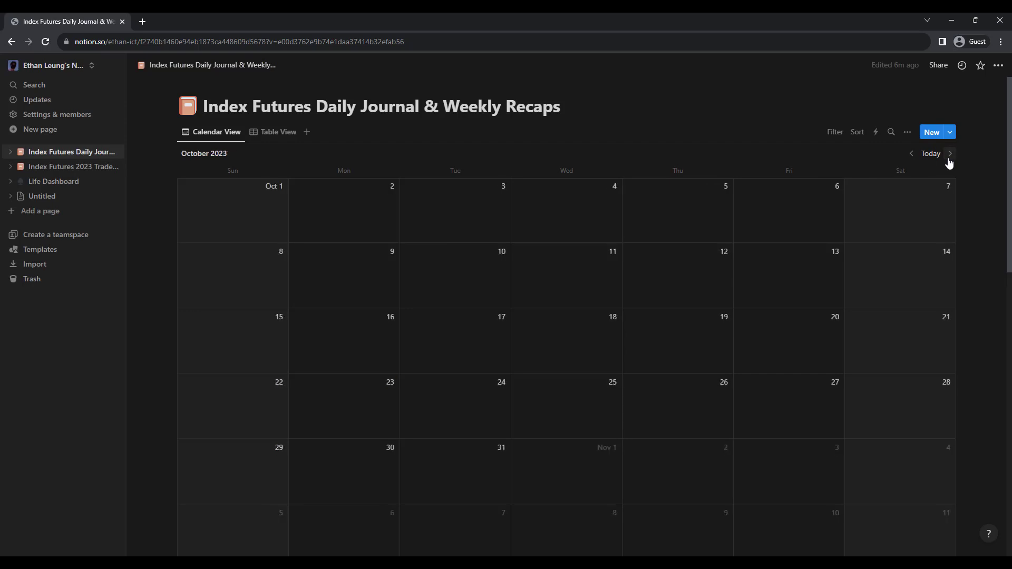
left_click(912, 153)
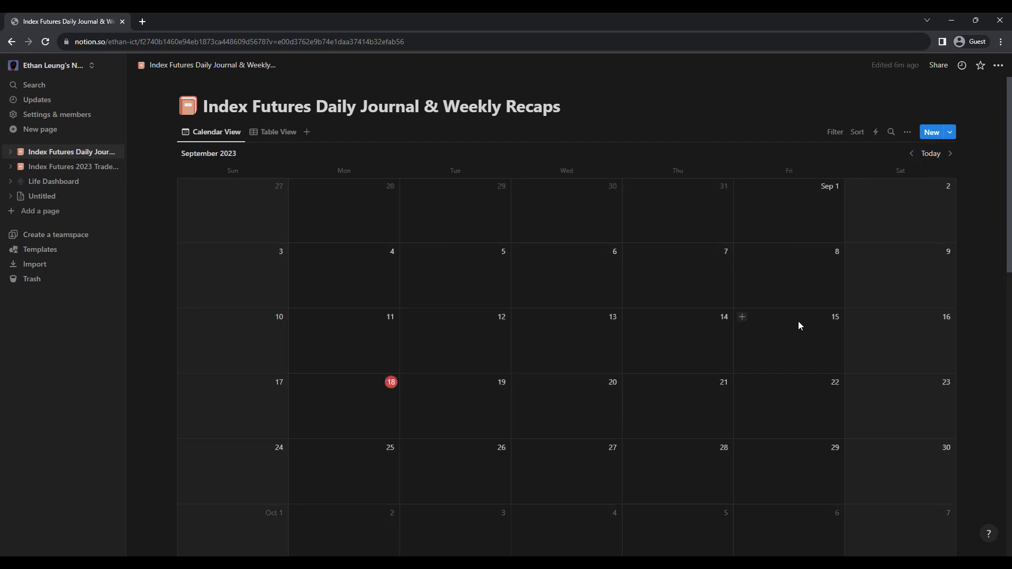
Add a journal entry on September 15, 2023 using the Pre-Market Research template
left_click(744, 319)
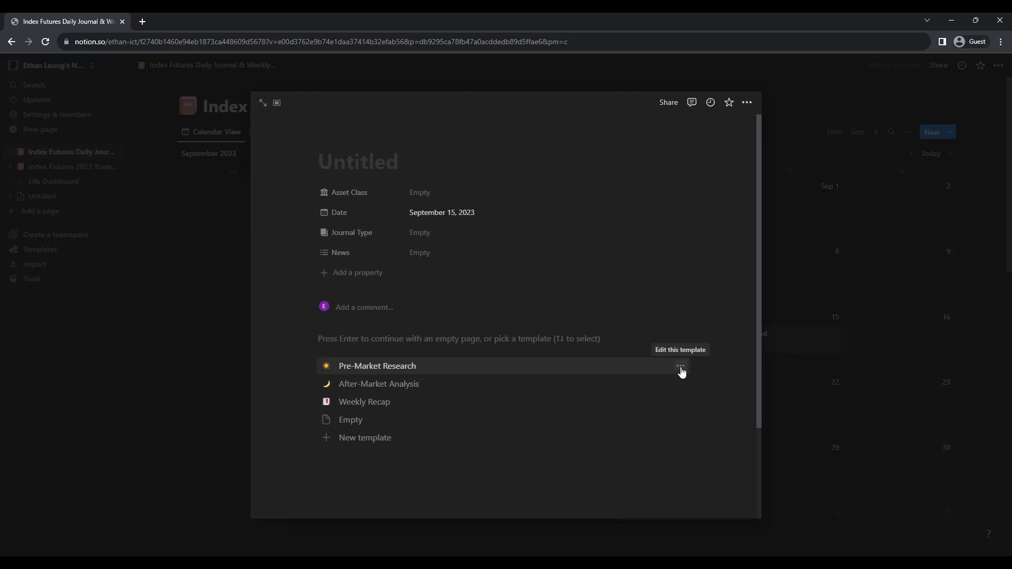
left_click(681, 368)
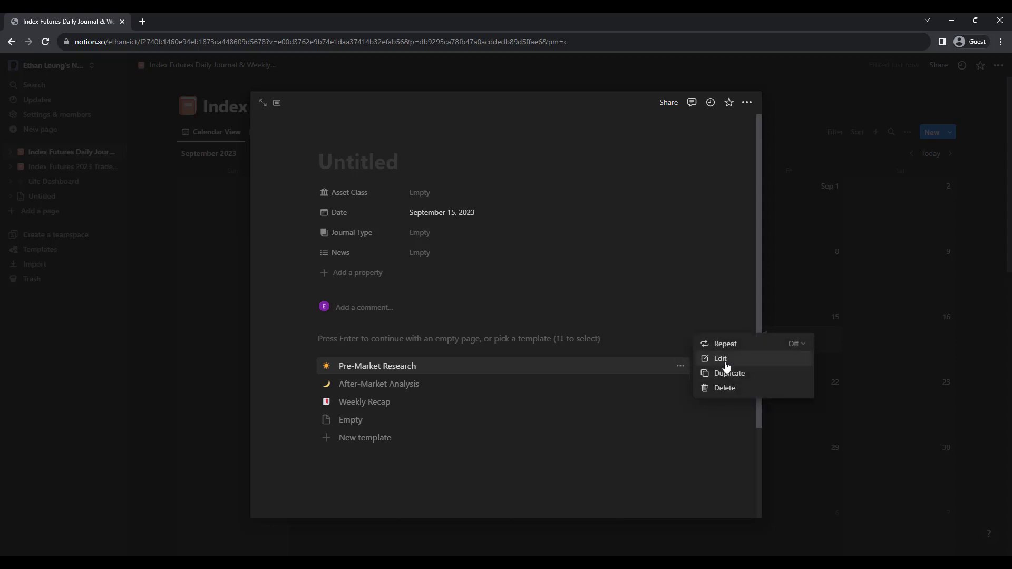
left_click(543, 369)
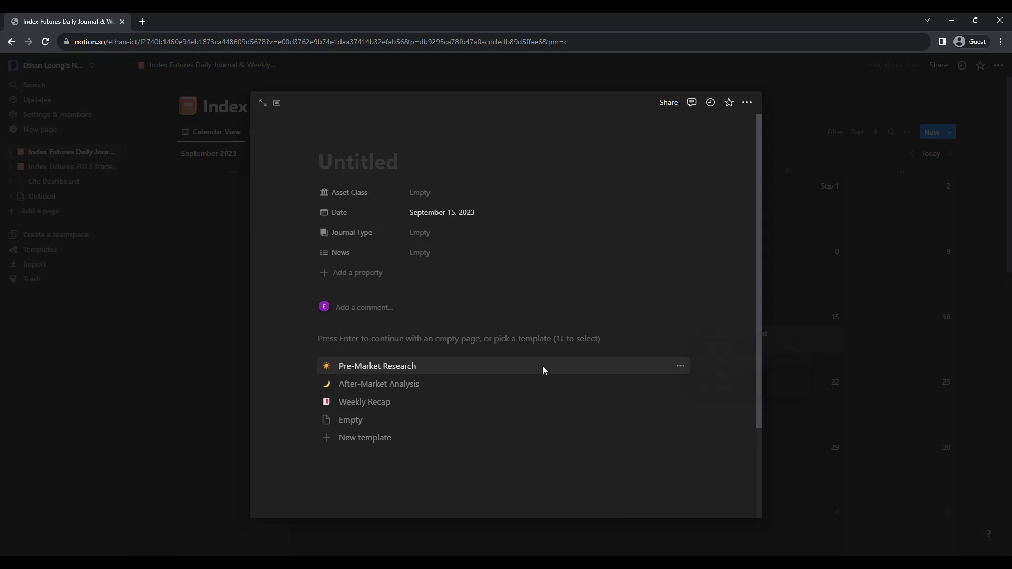
left_click(374, 368)
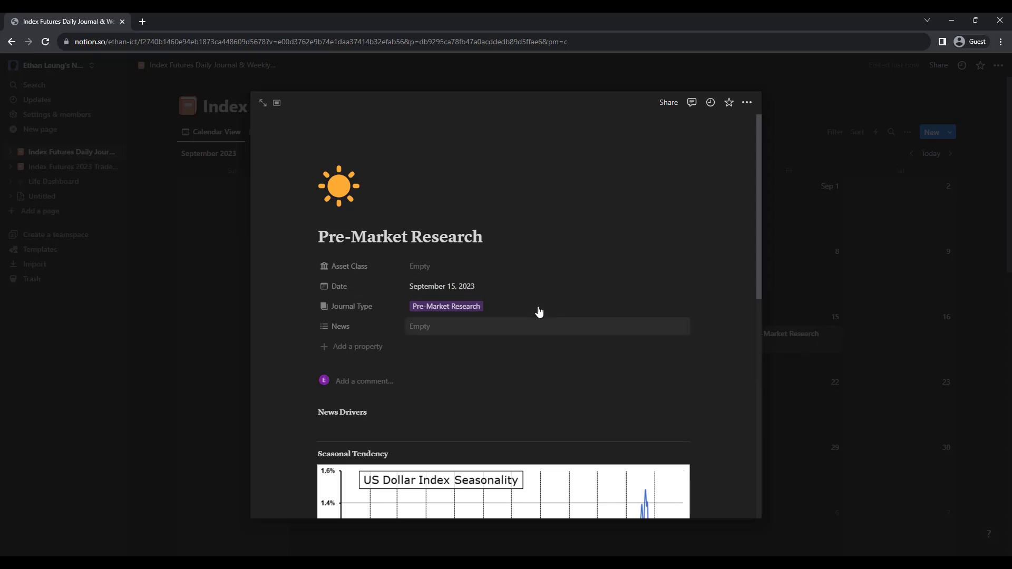
Set the Pre-Market Research entry's Asset Class to Index Futures and look through the available News options
left_click(460, 277)
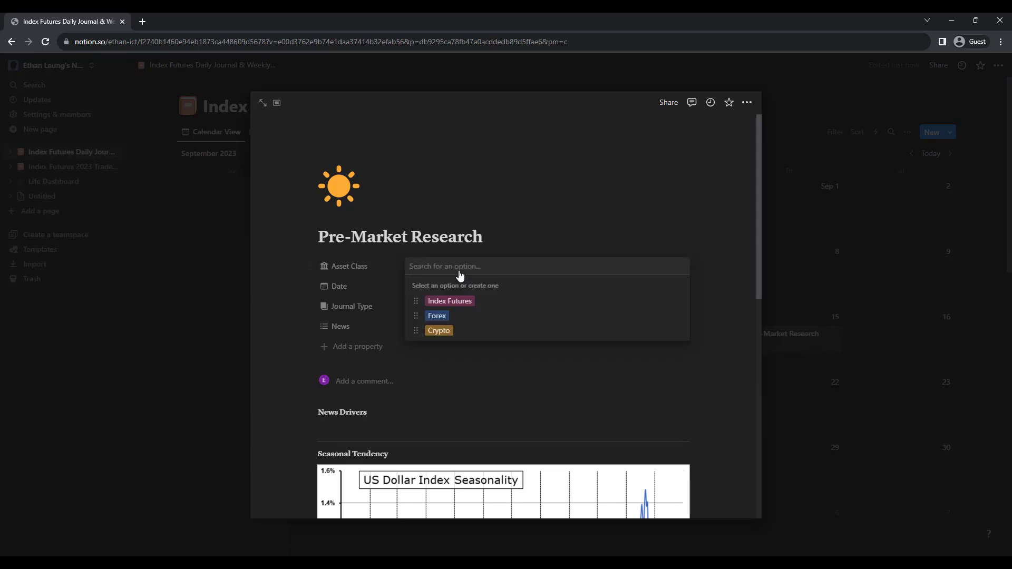
left_click(468, 305)
left_click(293, 290)
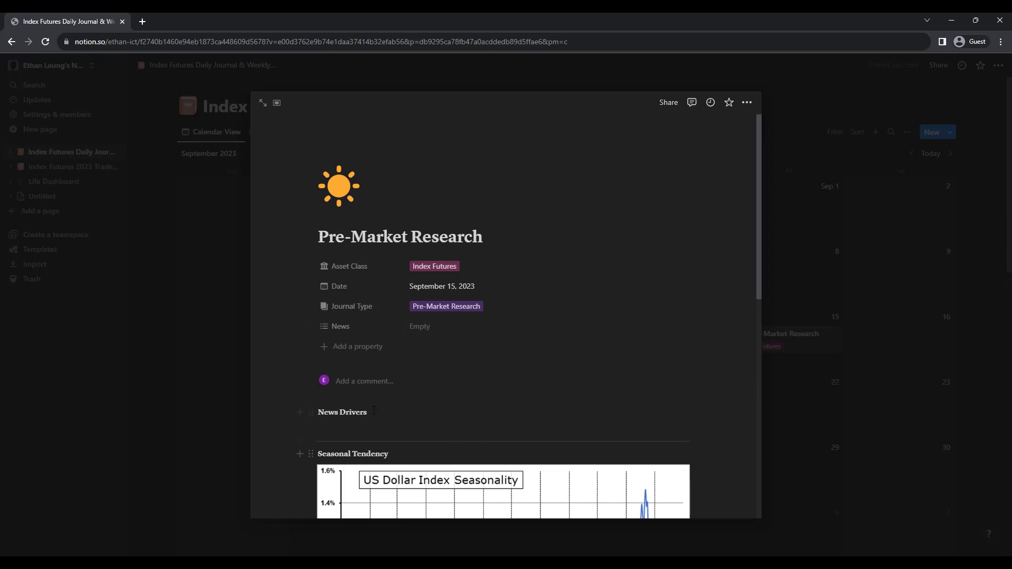
left_click(431, 329)
scroll(527, 401, "down", 3)
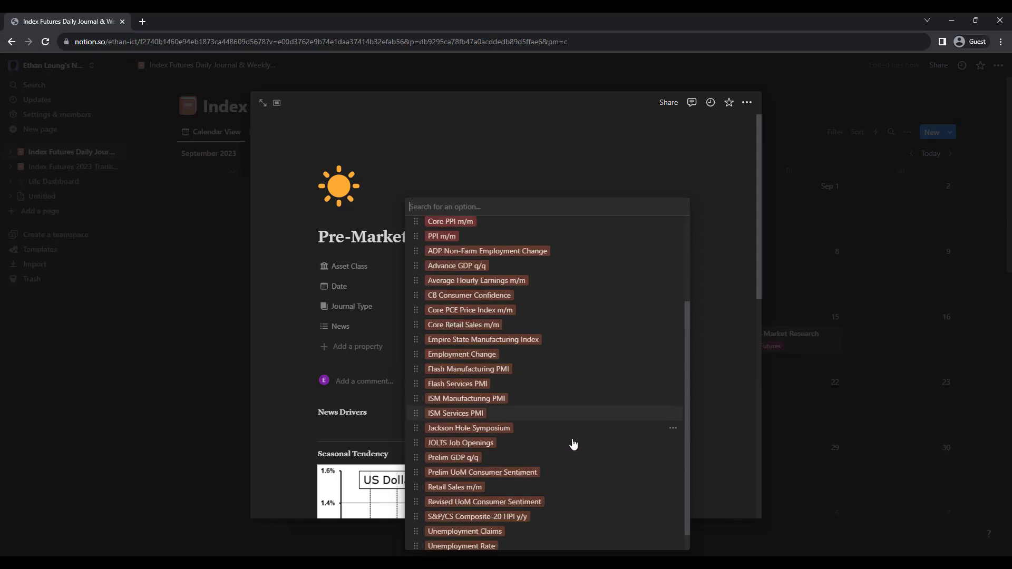
left_click_drag(686, 451, 691, 314)
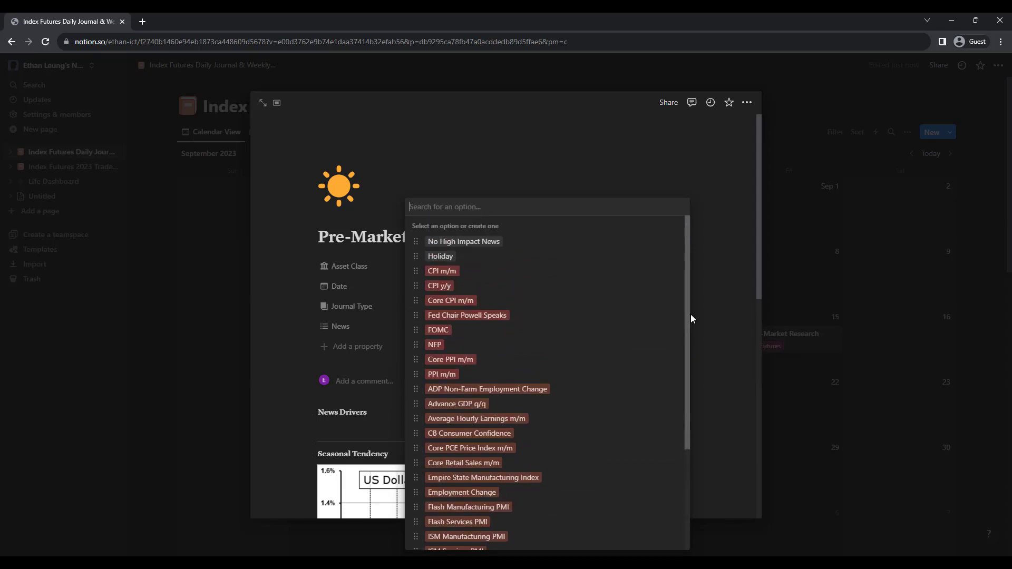
left_click(277, 330)
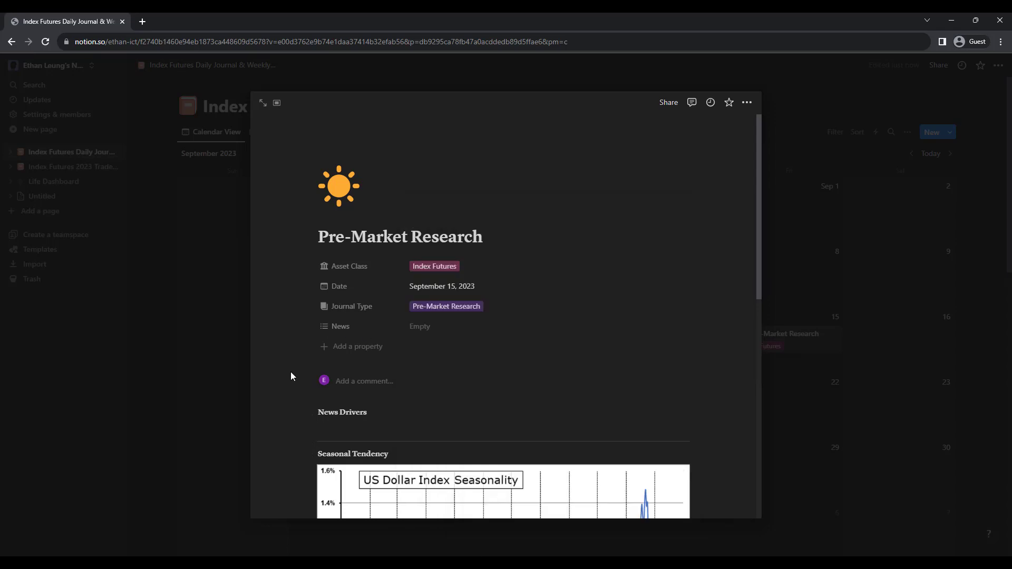
Replace the Pre-Market Research template's body with the completed research, including the news drivers image and the note about high impact news at 8:30am and 10am
left_click_drag(294, 412, 592, 471)
key("BackSpace")
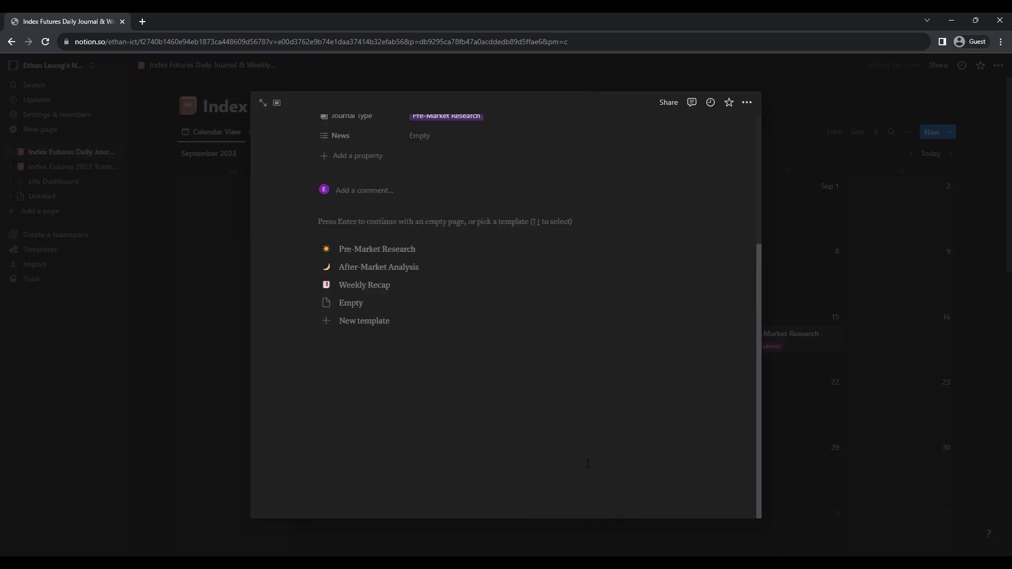
left_click(406, 431)
key("ctrl+z")
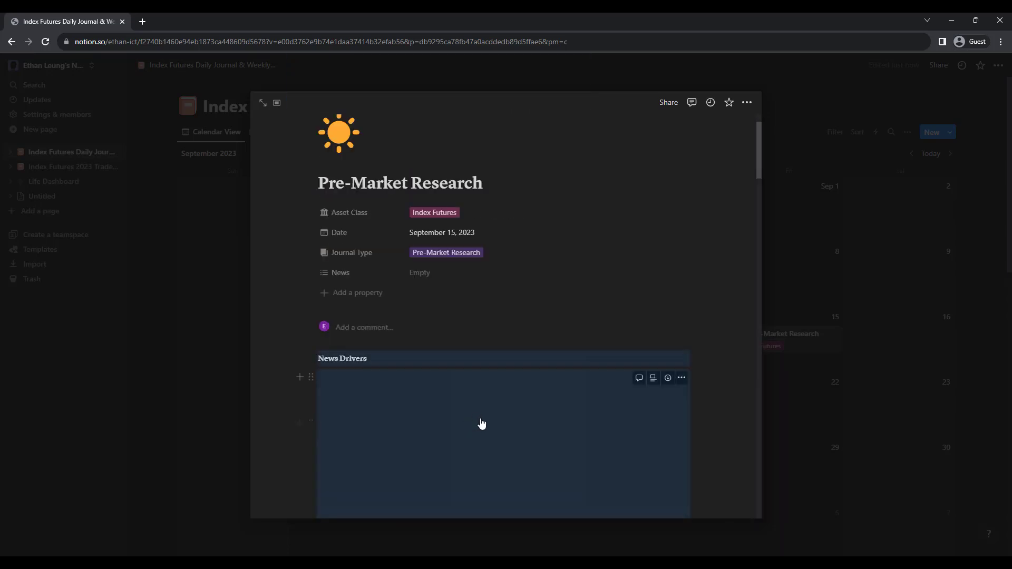
left_click(288, 371)
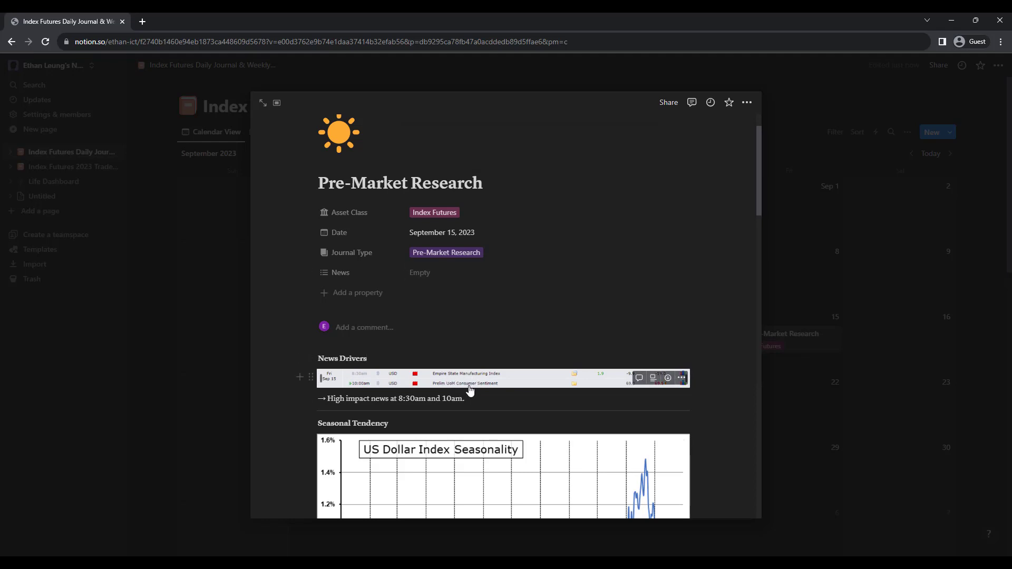
Set the Pre-Market Research entry's News to Empire State Manufacturing Index and Prelim UoM Consumer Sentiment
left_click(436, 281)
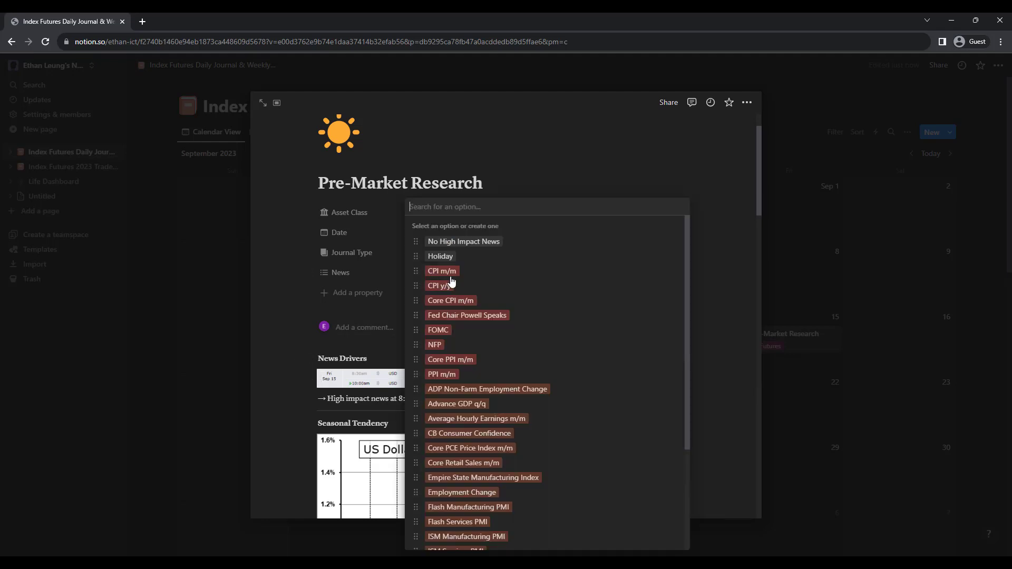
scroll(493, 401, "down", 2)
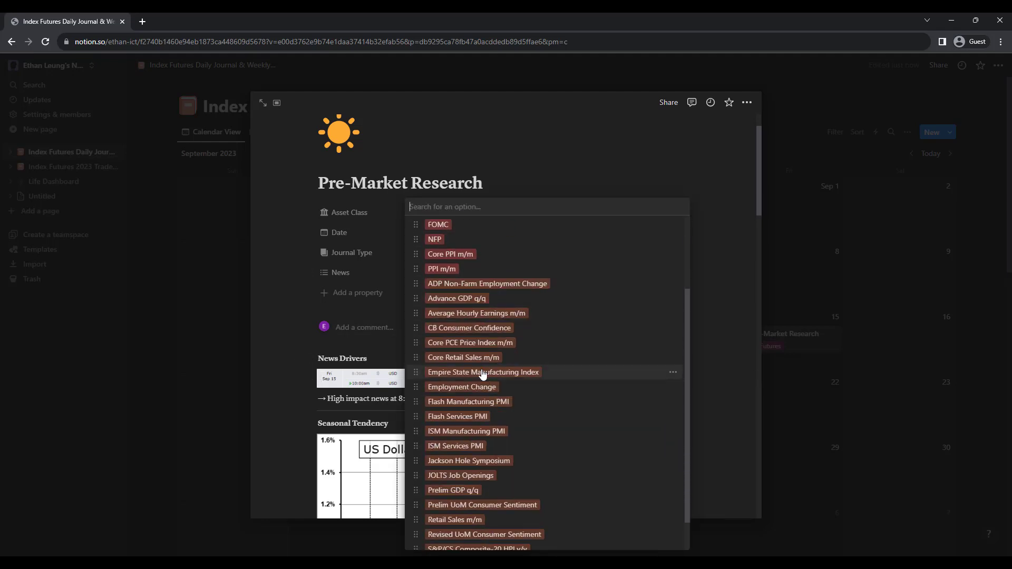
left_click(483, 374)
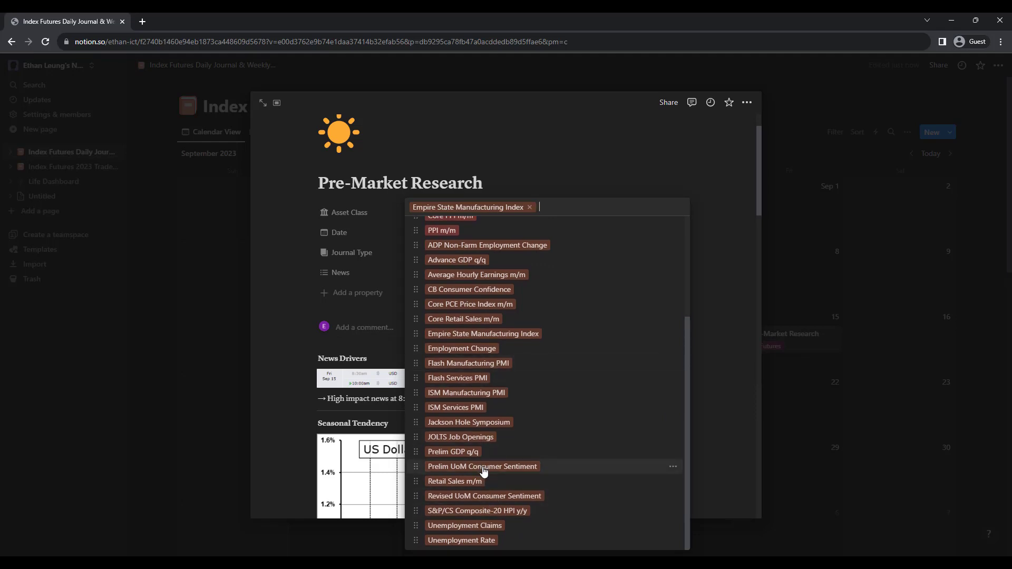
left_click(483, 467)
left_click(289, 326)
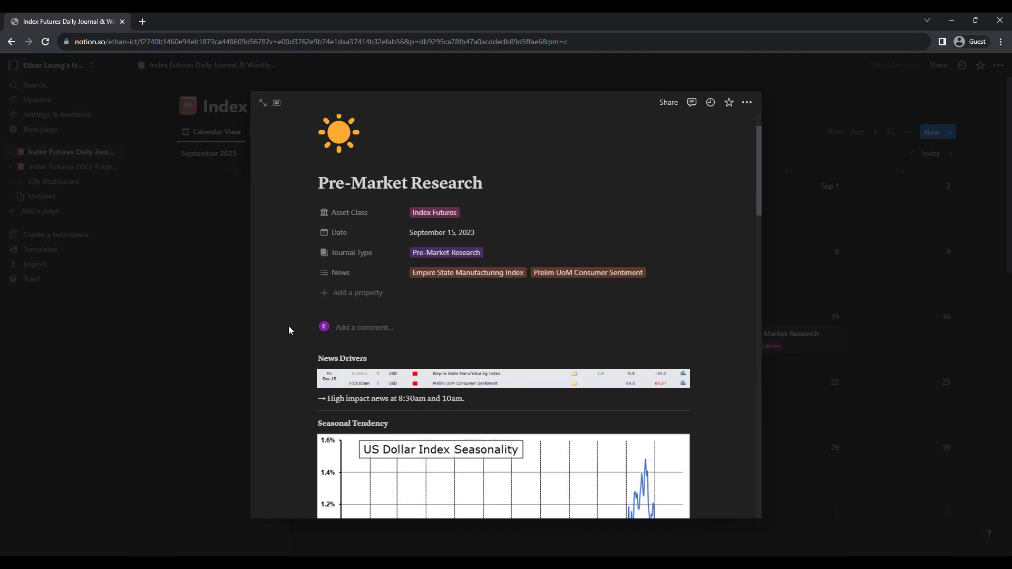
Review the Pre-Market Research page from the seasonal tendency chart to the M5 liquidity levels, and return to the calendar
left_click_drag(758, 189, 764, 219)
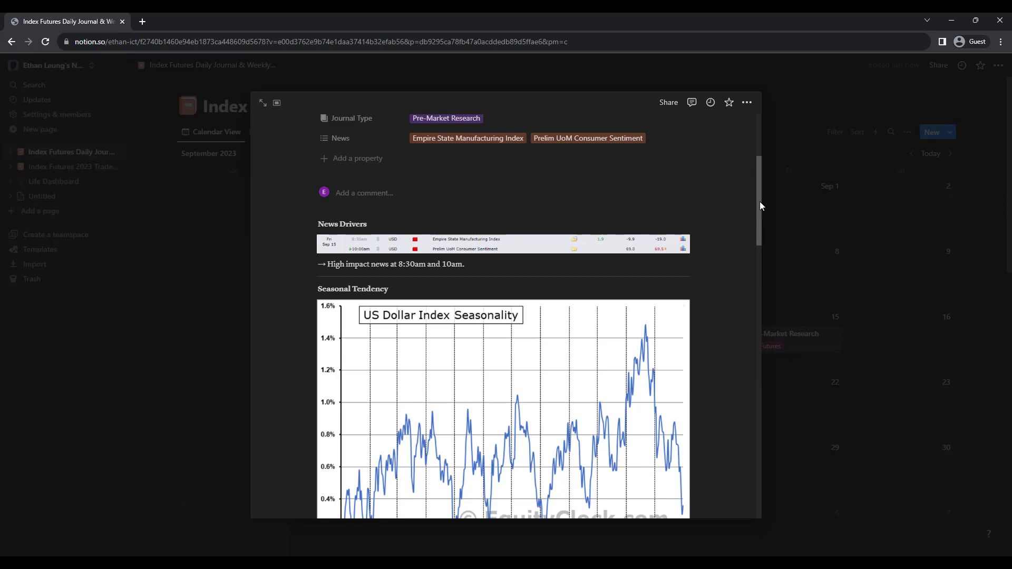
left_click_drag(760, 201, 758, 434)
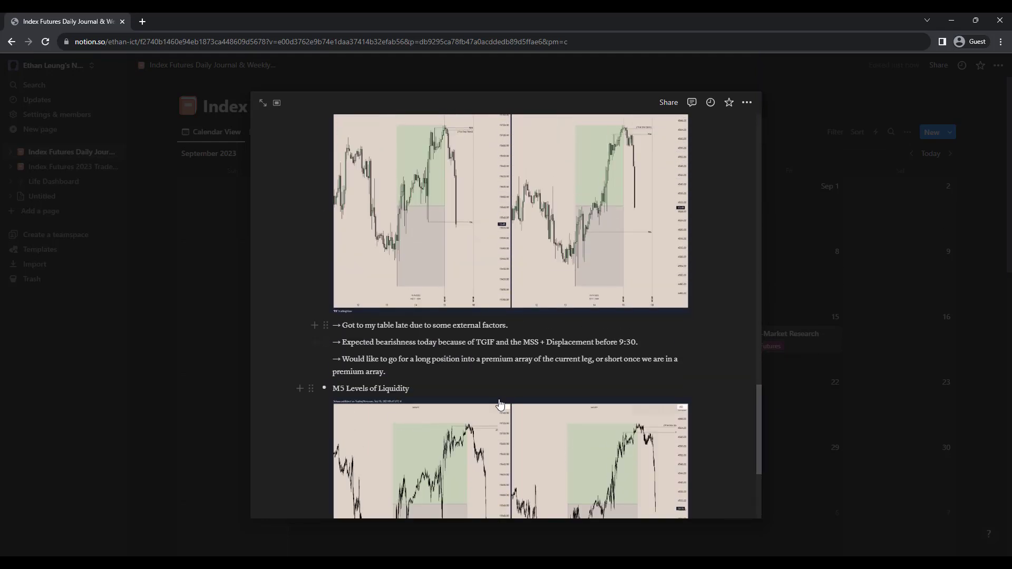
scroll(584, 369, "up", 1)
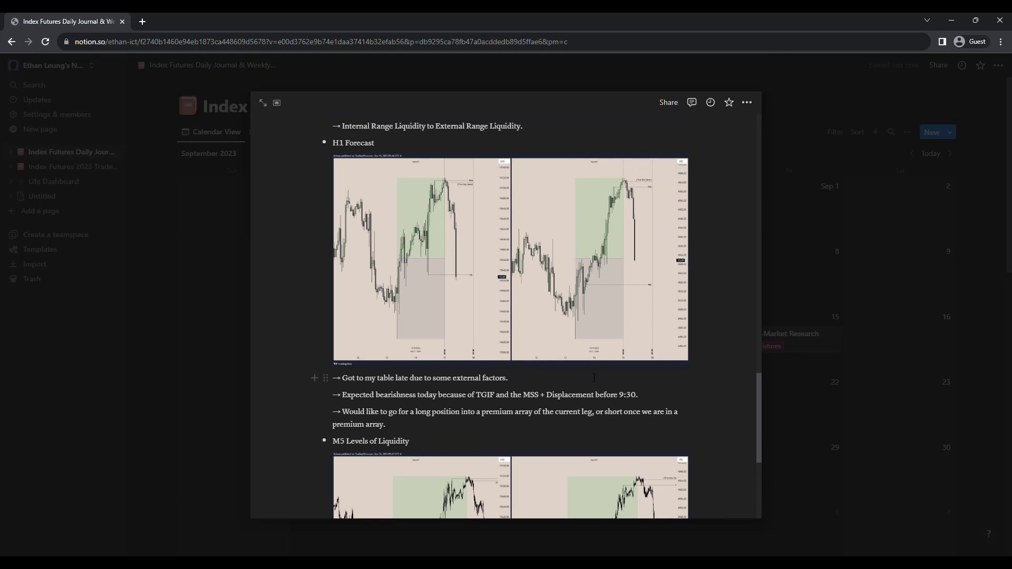
scroll(594, 378, "up", 8)
left_click(819, 345)
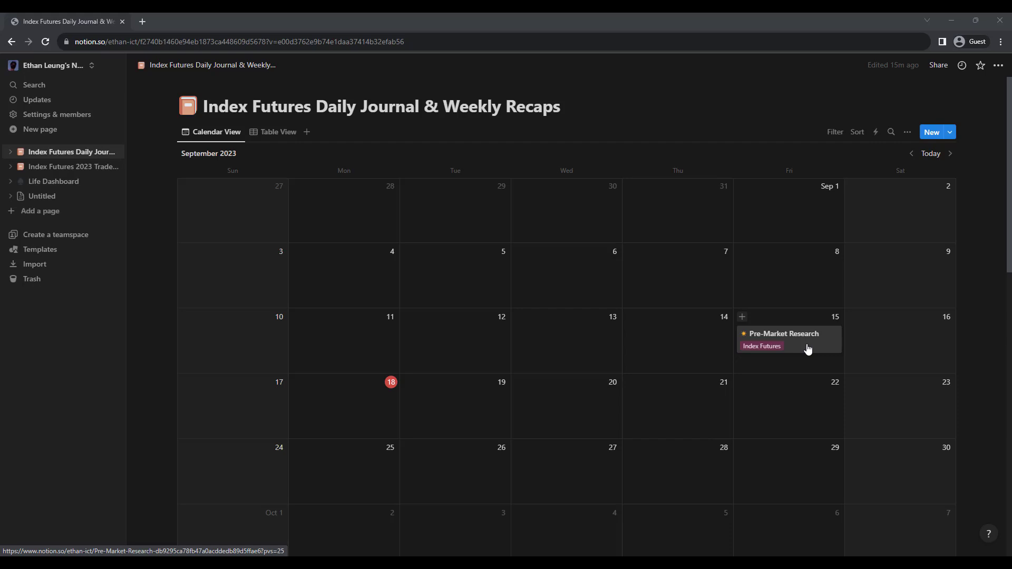
Add a second September 15 entry from the After-Market Analysis template and set its Asset Class to Index Futures
left_click(742, 317)
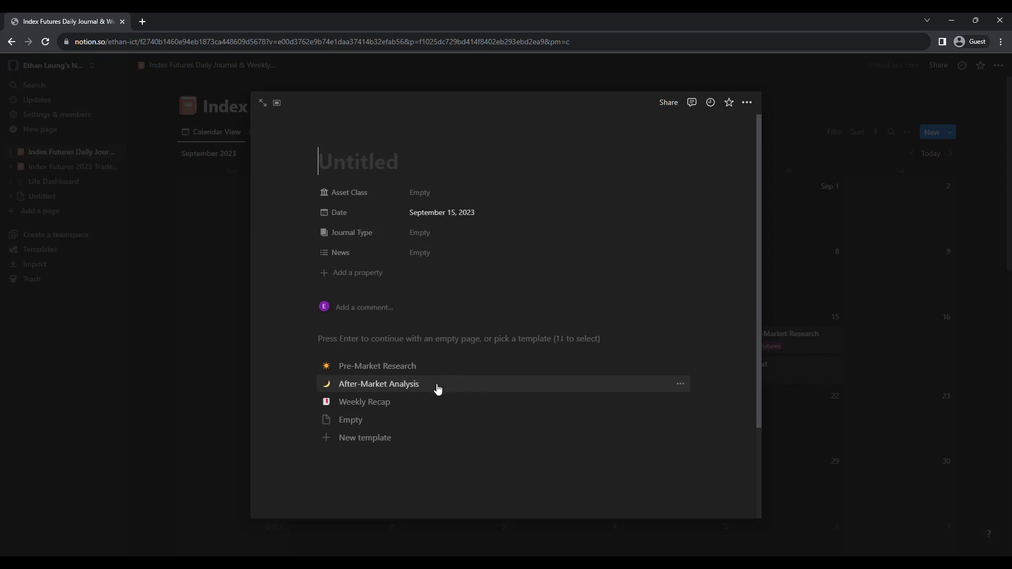
left_click(361, 390)
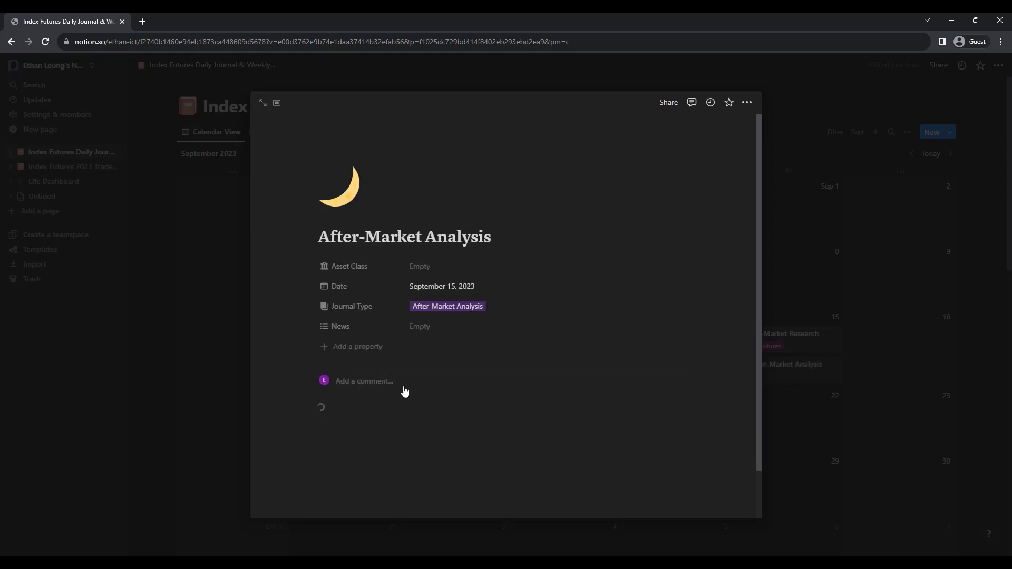
left_click(437, 278)
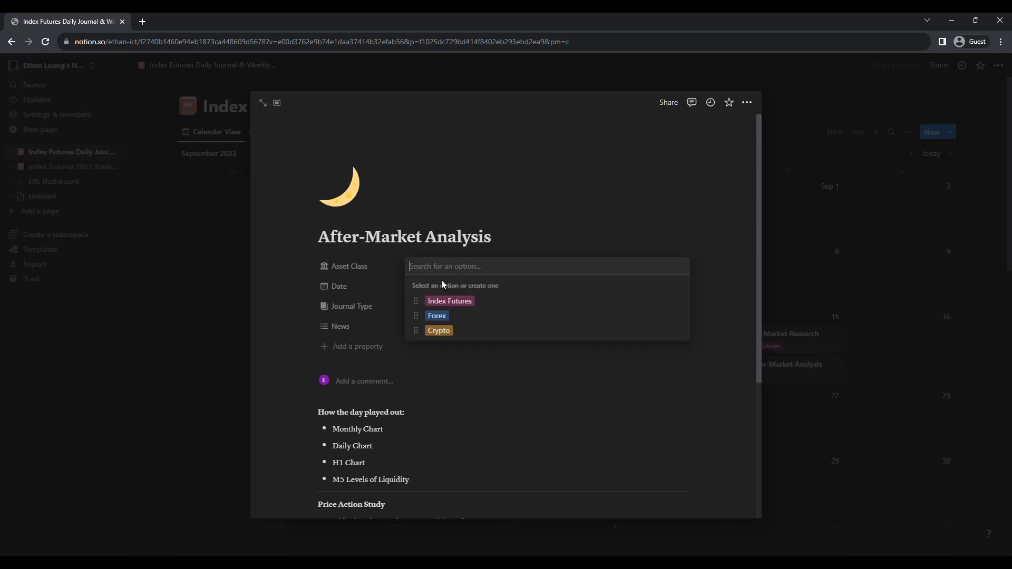
left_click(456, 301)
left_click(308, 314)
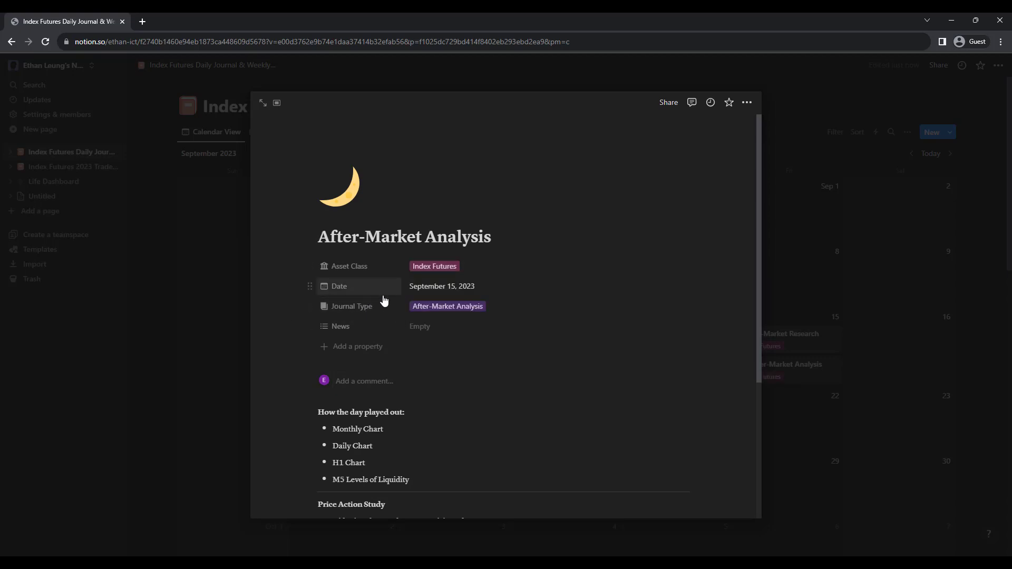
Set the After-Market Analysis entry's News to Empire State Manufacturing Index and Prelim UoM Consumer Sentiment
left_click(427, 328)
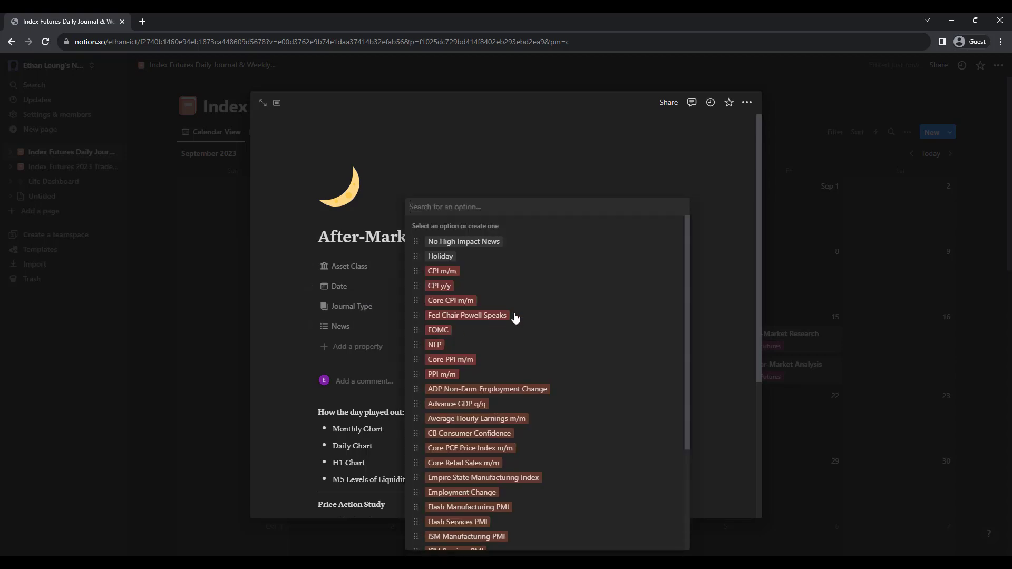
scroll(504, 387, "down", 3)
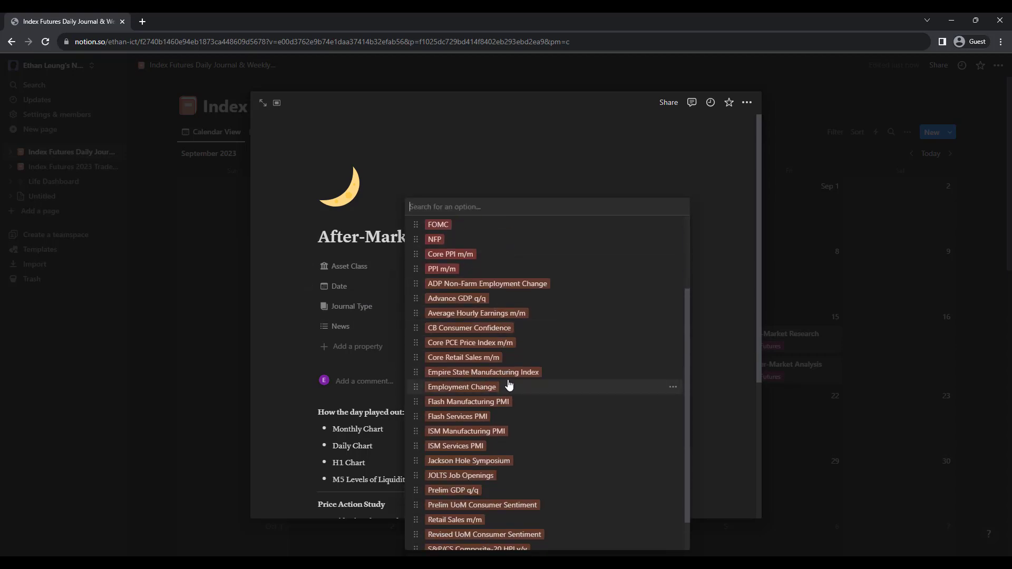
left_click(508, 377)
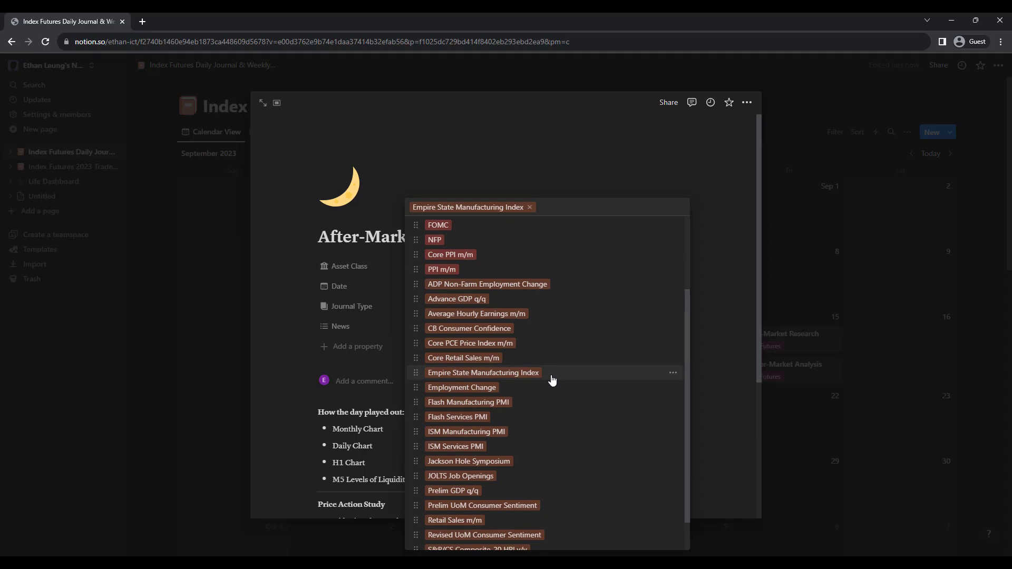
scroll(551, 380, "down", 2)
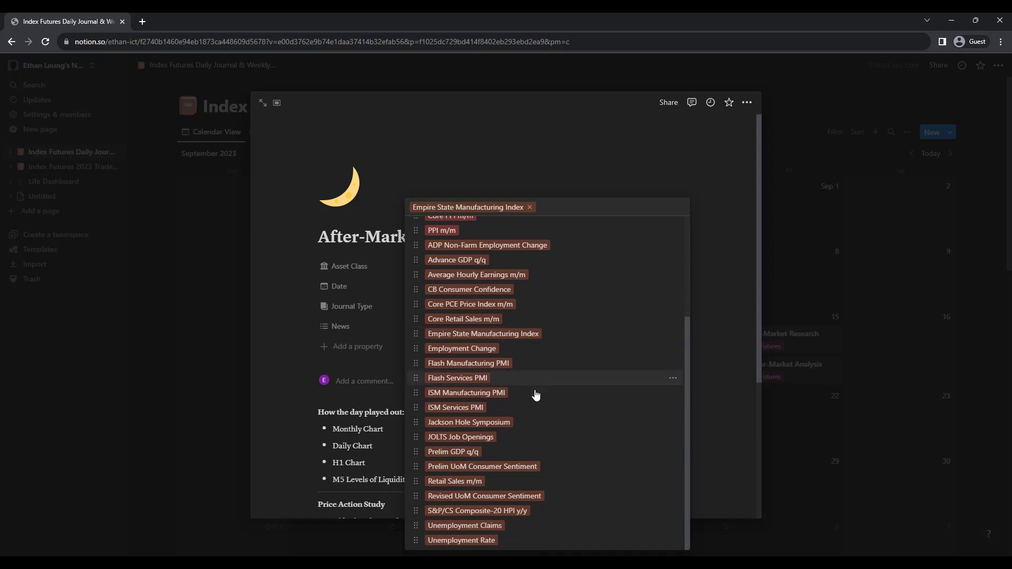
left_click(520, 473)
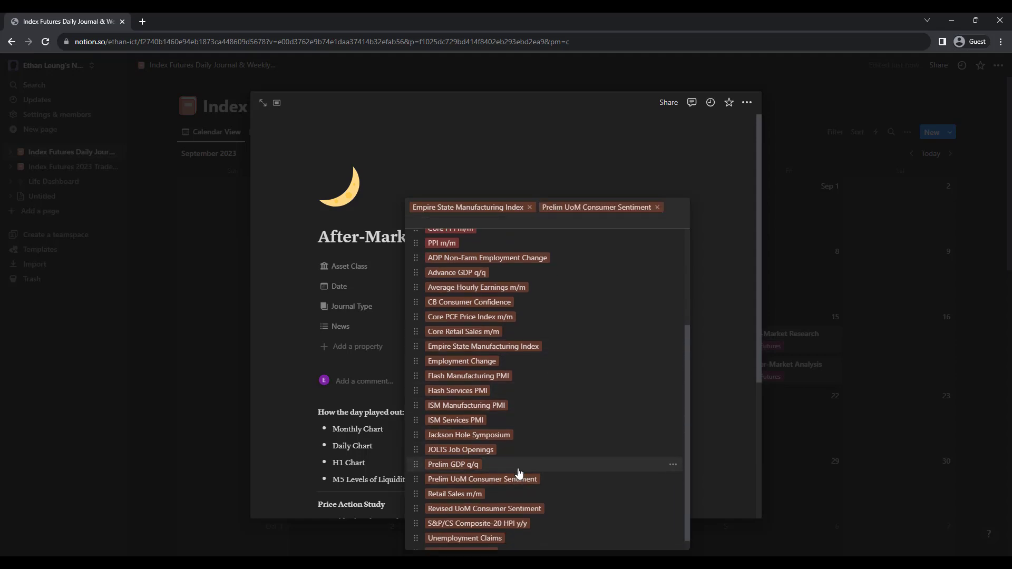
left_click(280, 346)
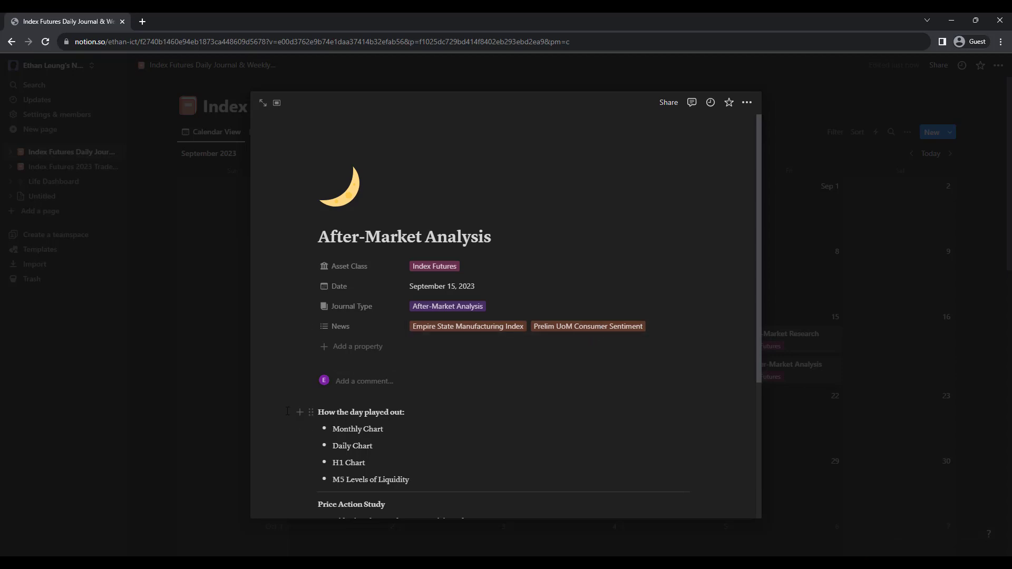
Replace the After-Market Analysis template's body with the completed charts and answers, review it through the Day Recap, and return to the calendar
left_click_drag(287, 411, 495, 471)
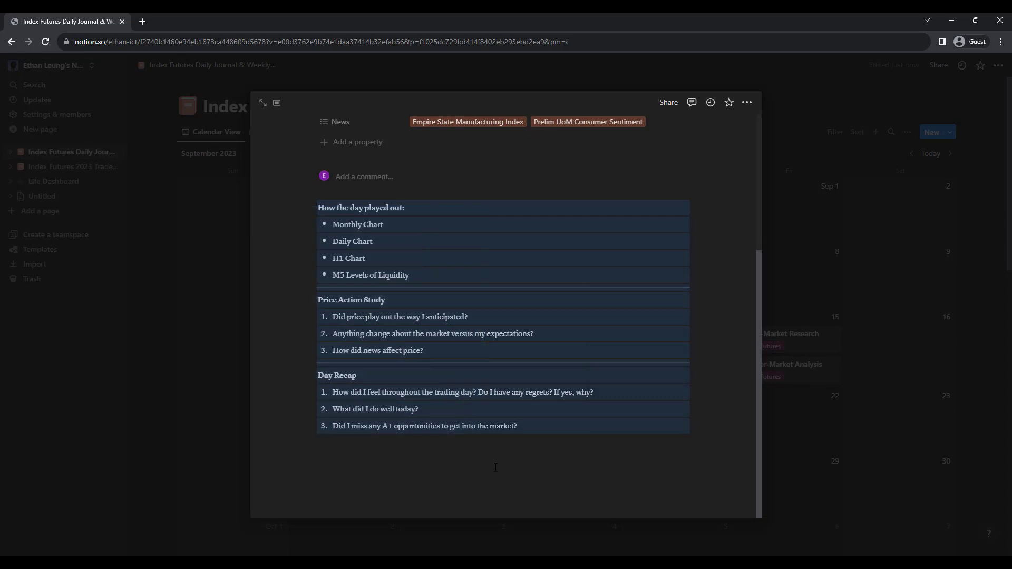
key("BackSpace")
key("ctrl+z")
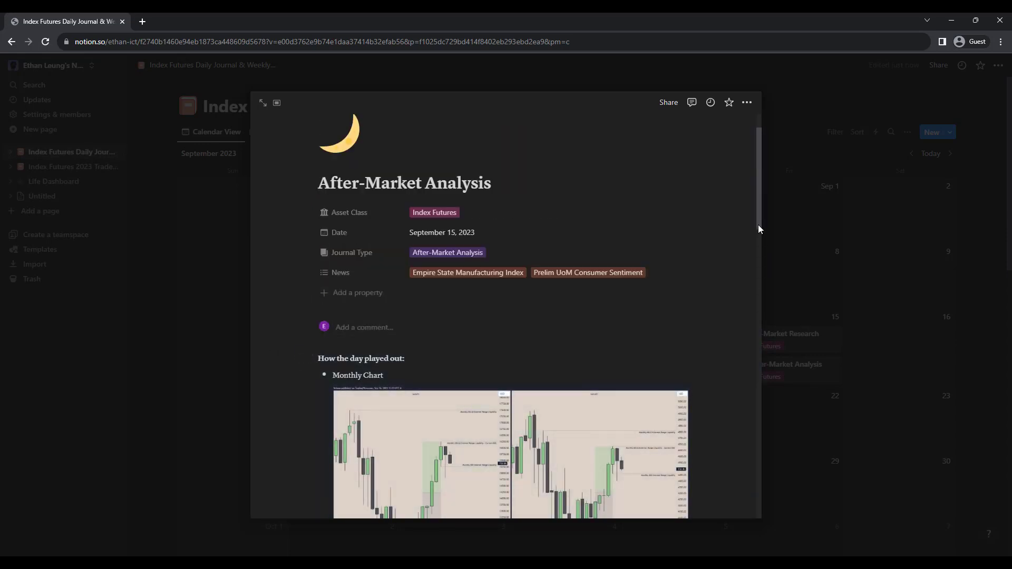
left_click_drag(758, 195, 747, 478)
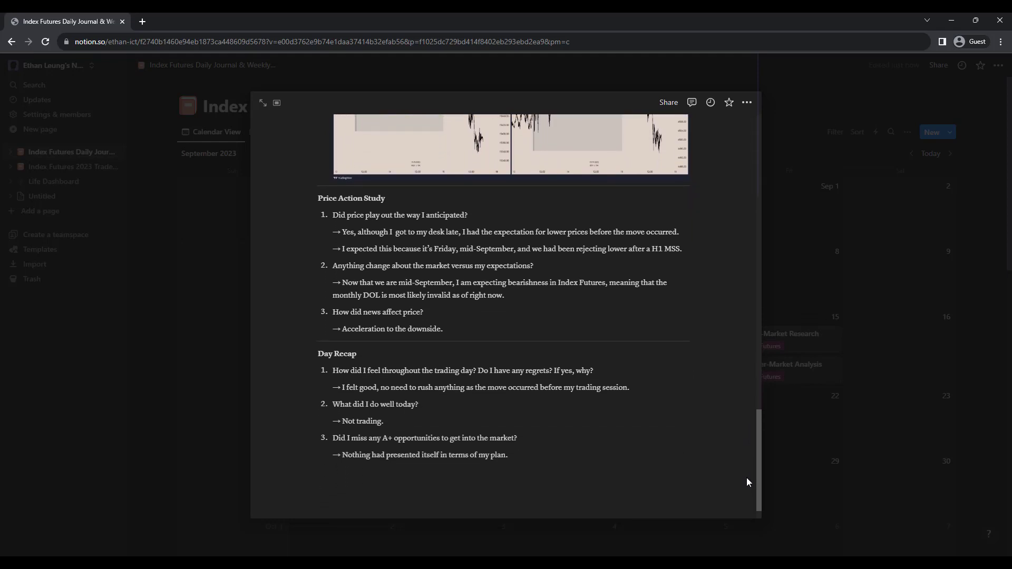
left_click(796, 469)
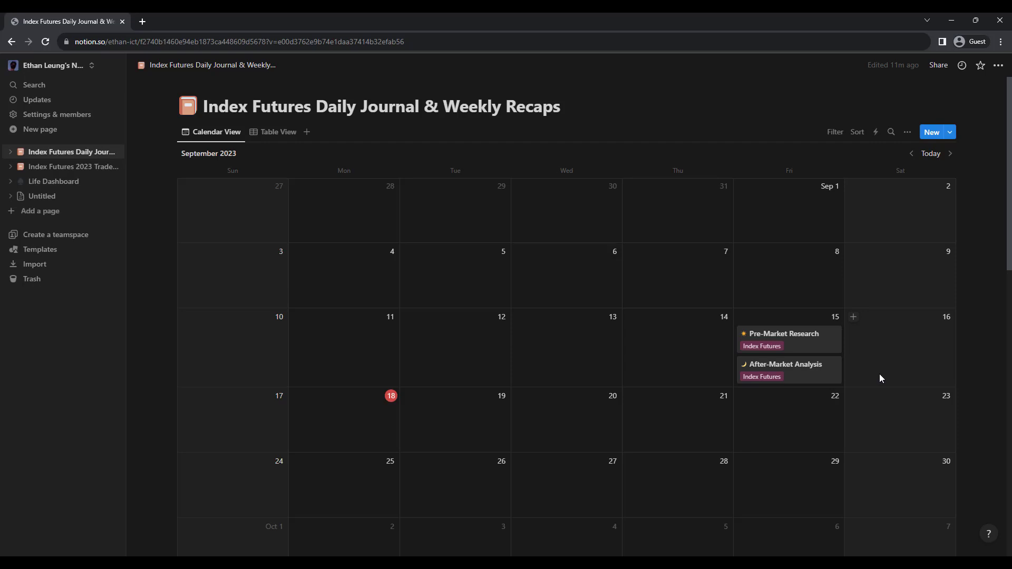
Add a September 16 entry from the Weekly Recap template and set its Asset Class to Index Futures
left_click(853, 317)
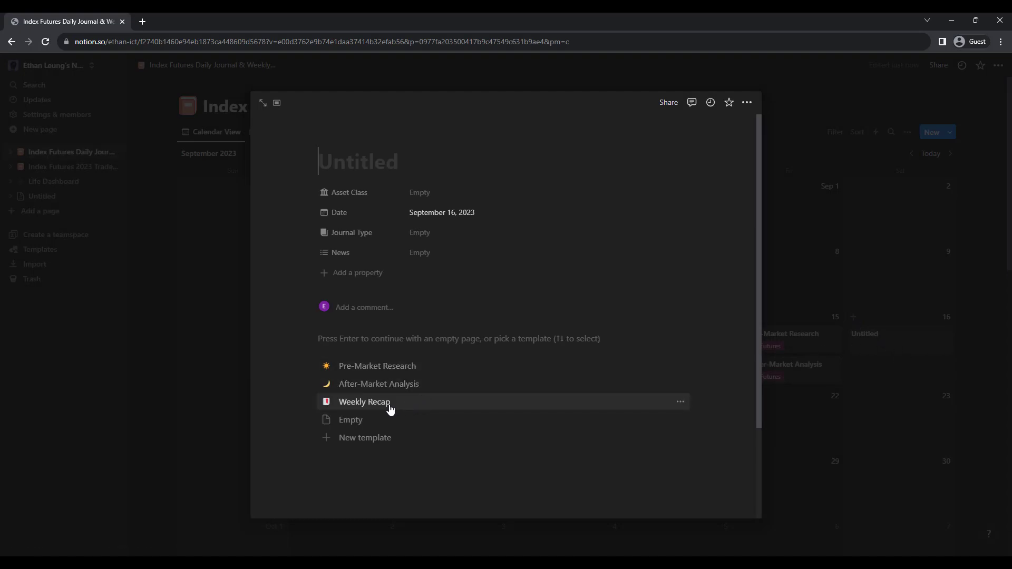
left_click(364, 402)
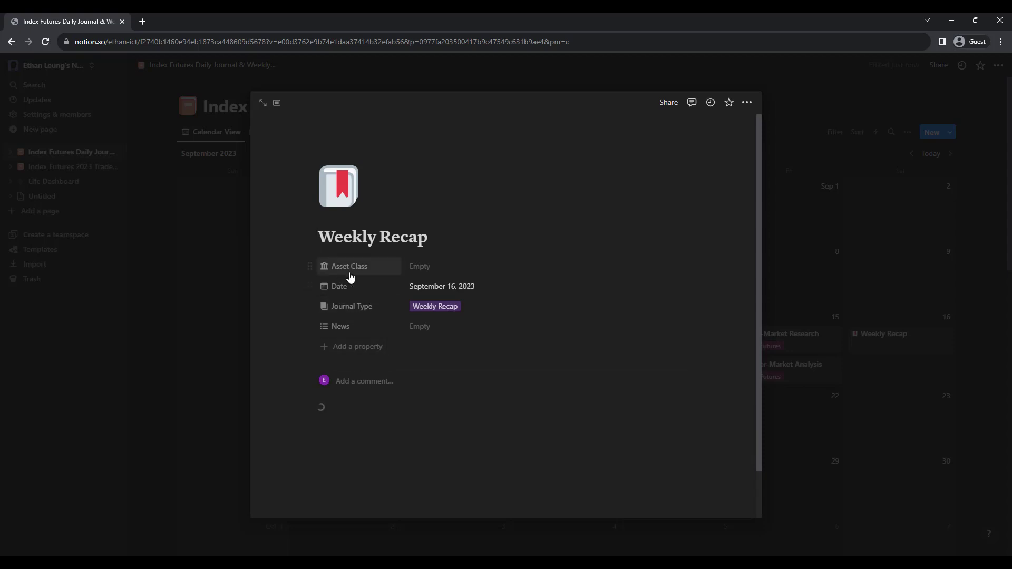
left_click(416, 271)
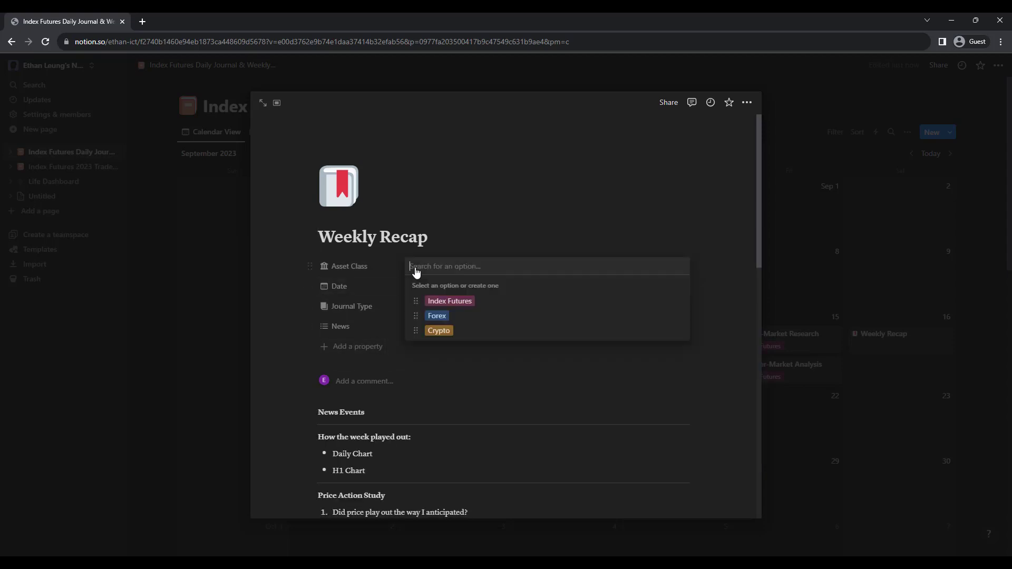
left_click(456, 303)
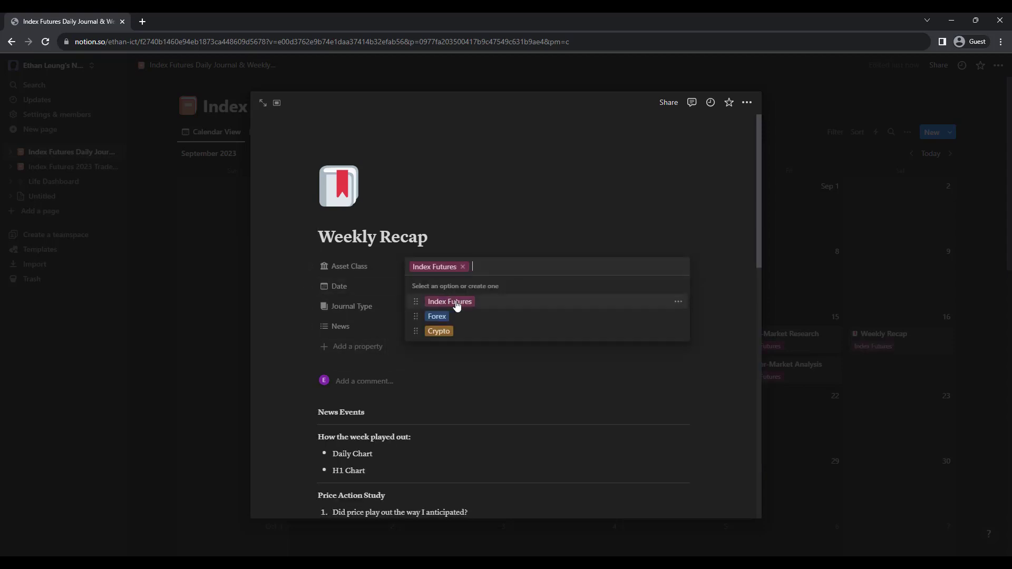
left_click(290, 311)
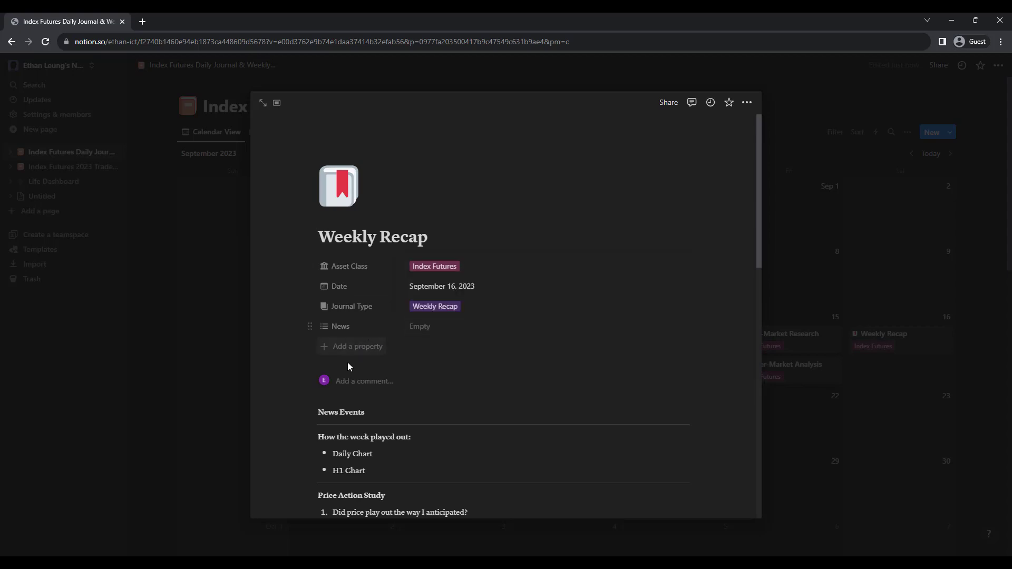
Replace the Weekly Recap template's body with the completed news calendar, charts and answers
left_click_drag(280, 412, 641, 471)
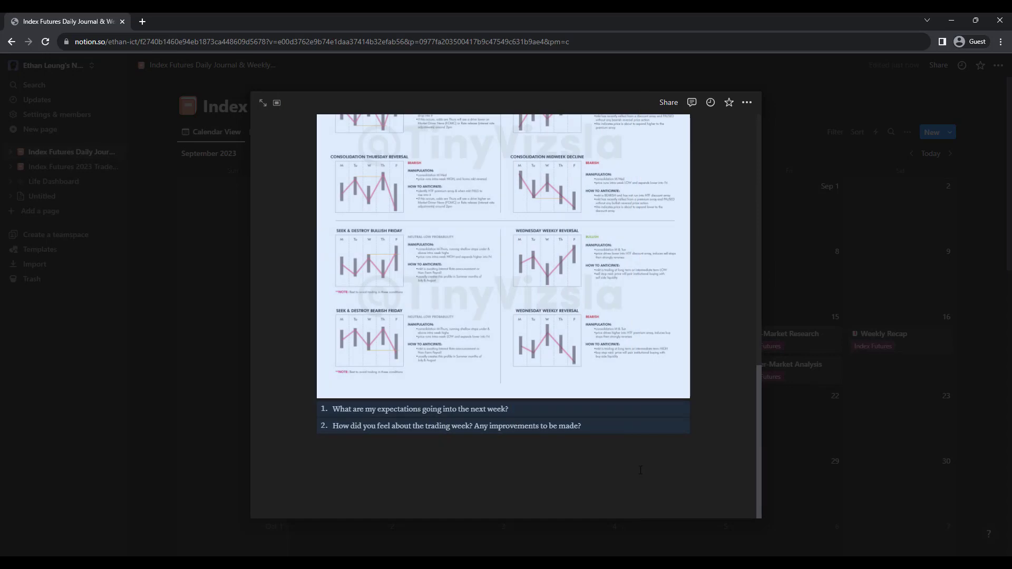
key("Delete")
scroll(562, 474, "up", 5)
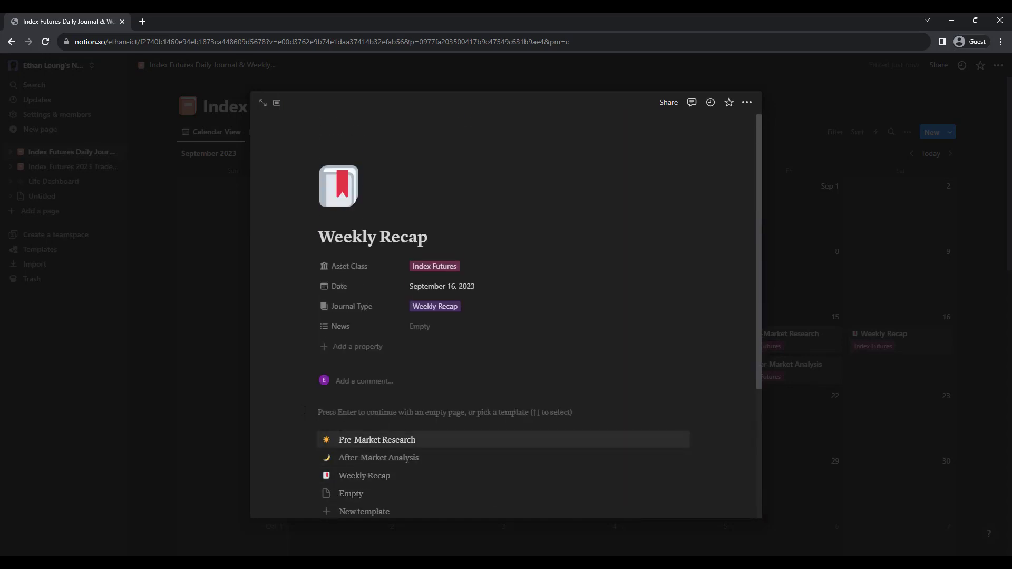
key("ctrl+z")
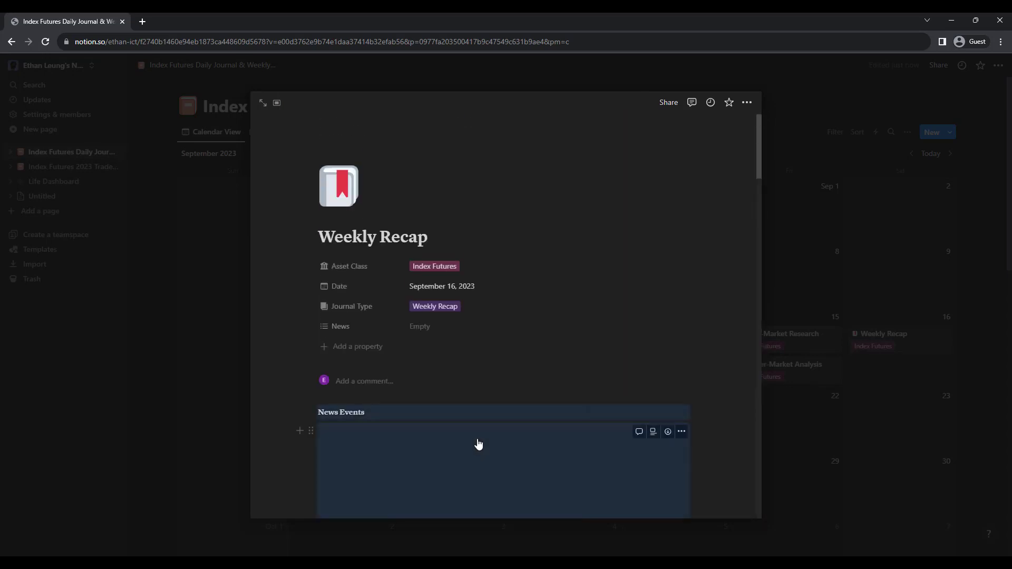
scroll(437, 430, "down", 2)
scroll(437, 430, "down", 2)
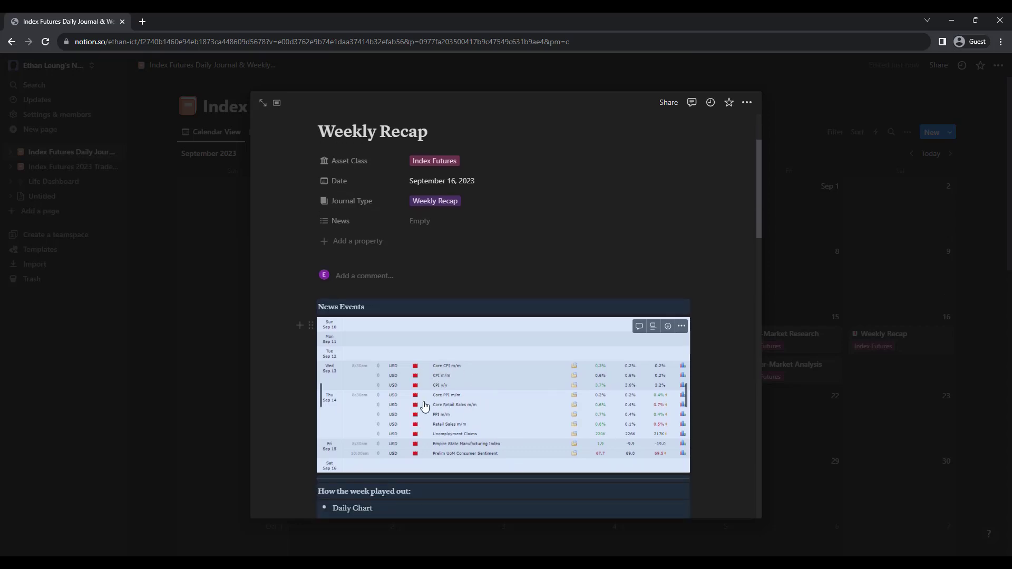
Add Core CPI m/m, CPI m/m, CPI y/y, Core PPI m/m and PPI m/m to the Weekly Recap's News
left_click(437, 221)
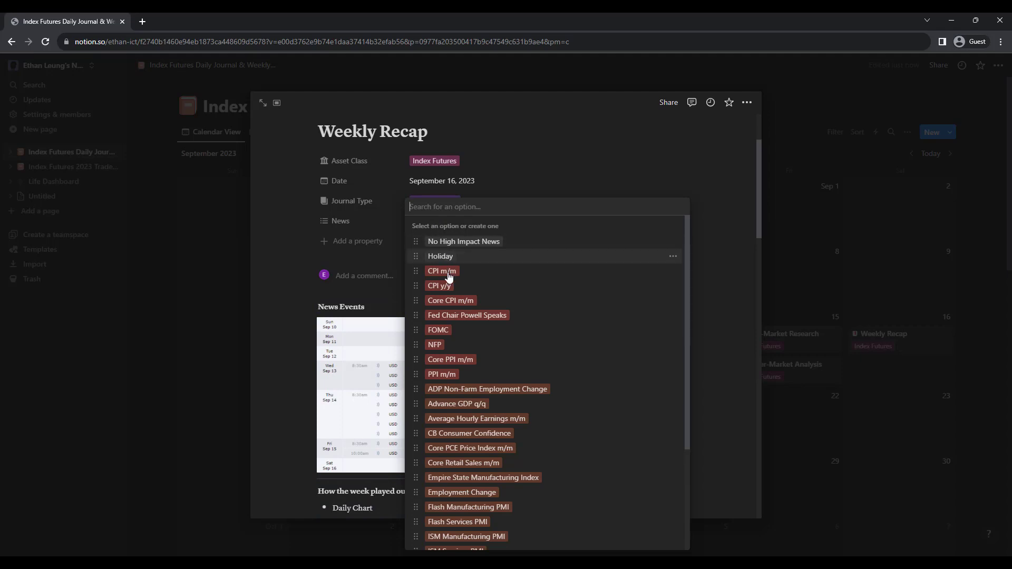
left_click(452, 301)
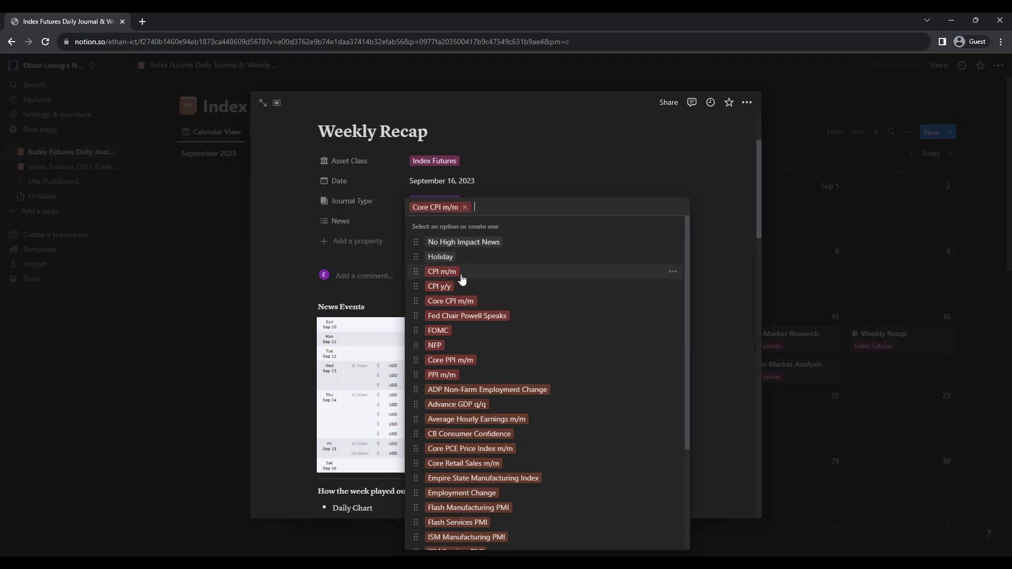
left_click(457, 272)
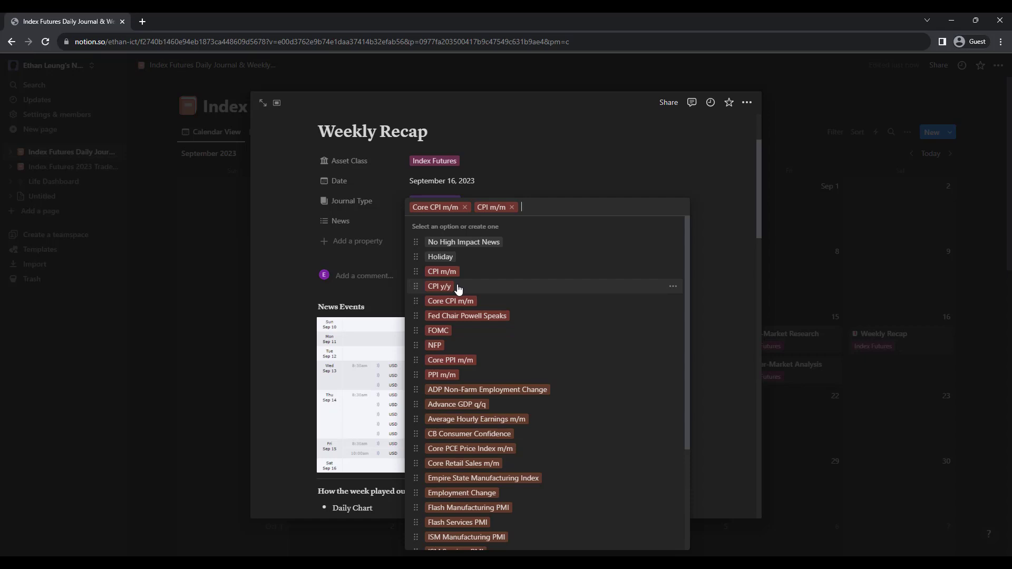
left_click(458, 288)
left_click(466, 367)
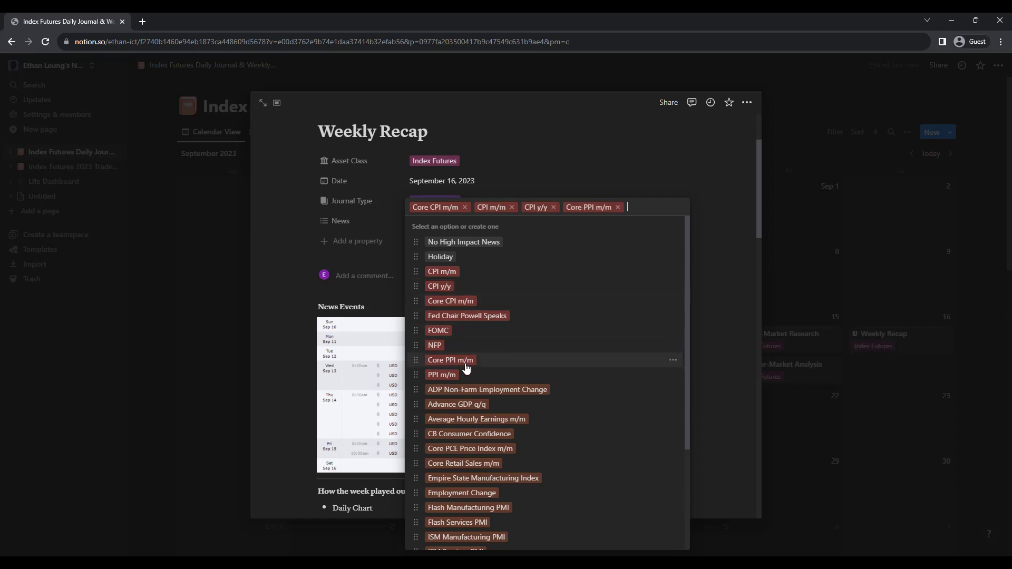
left_click(462, 376)
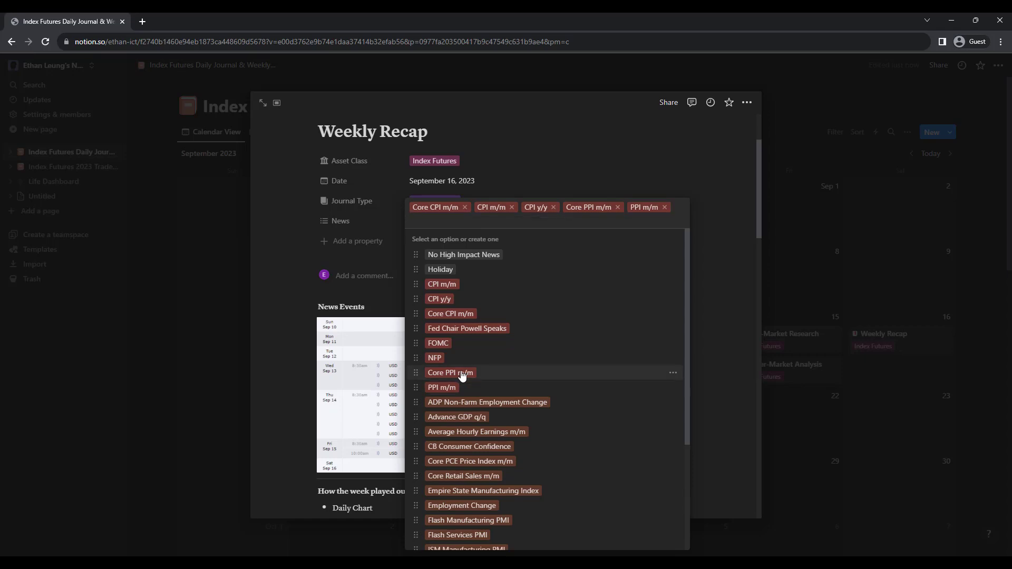
Add Core Retail Sales m/m, Retail Sales m/m, Unemployment Claims, Empire State Manufacturing Index and Prelim UoM Consumer Sentiment to the Weekly Recap's News
scroll(485, 390, "down", 2)
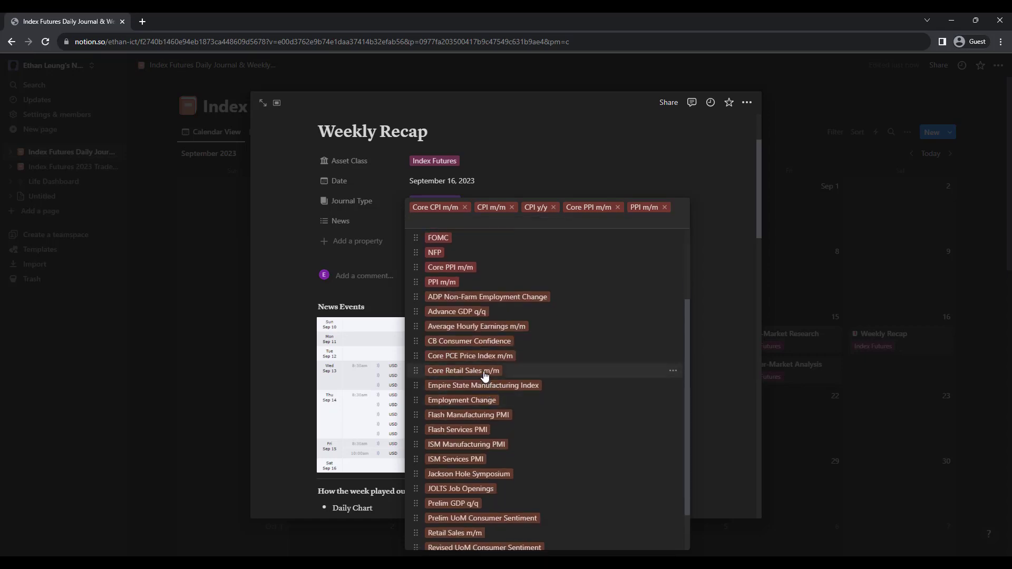
left_click(485, 376)
scroll(495, 393, "down", 2)
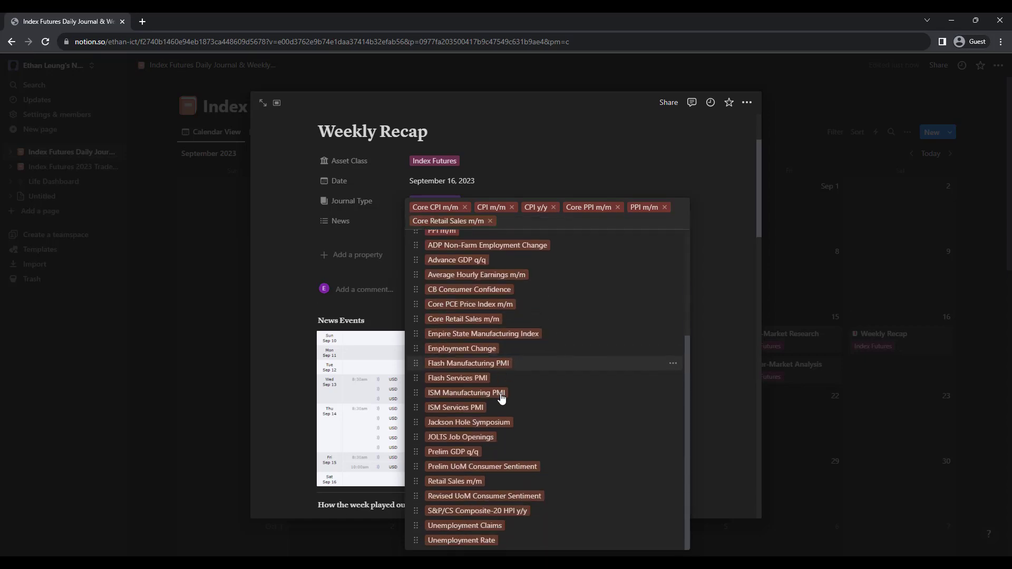
left_click(469, 482)
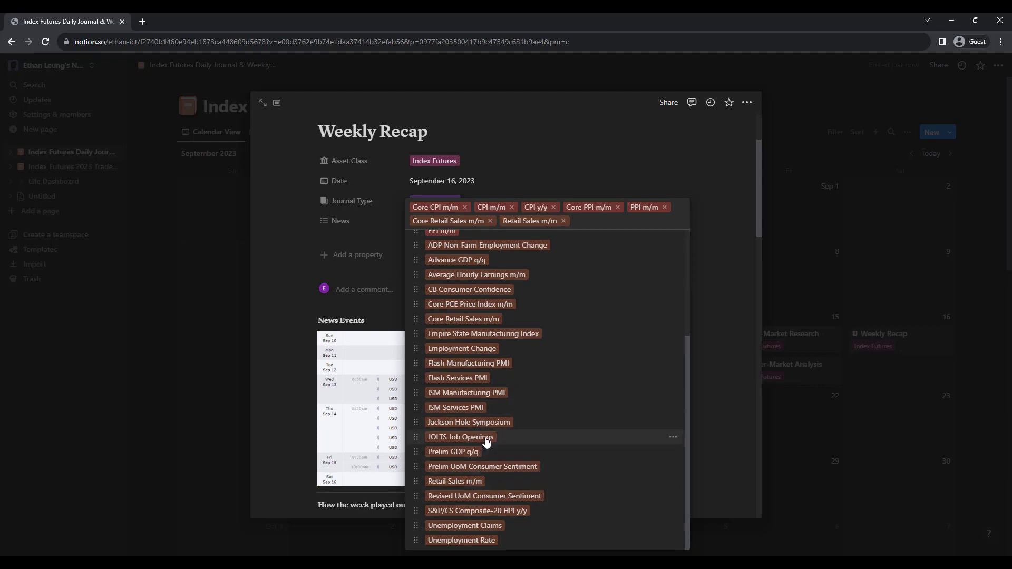
left_click(475, 526)
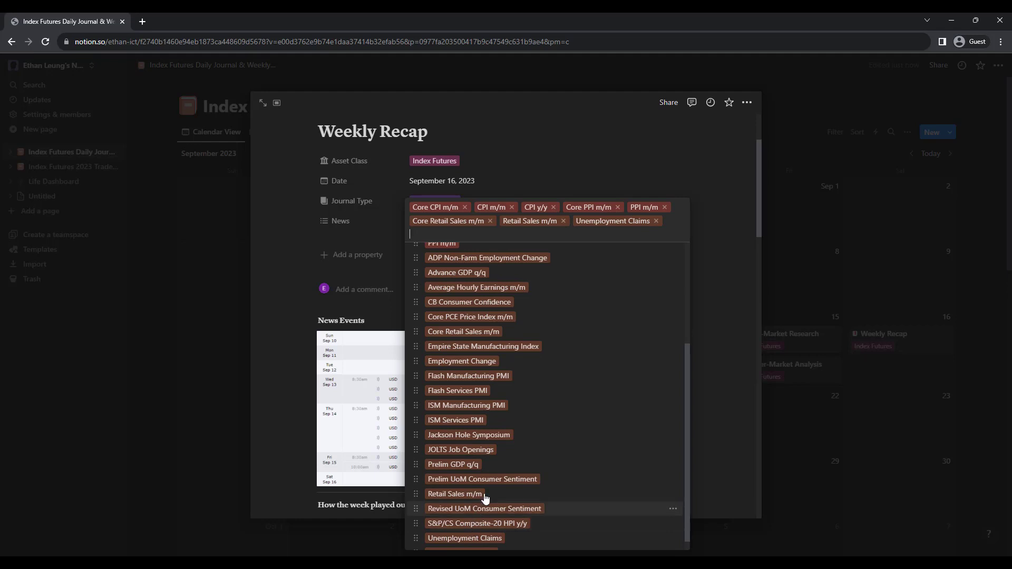
left_click(498, 349)
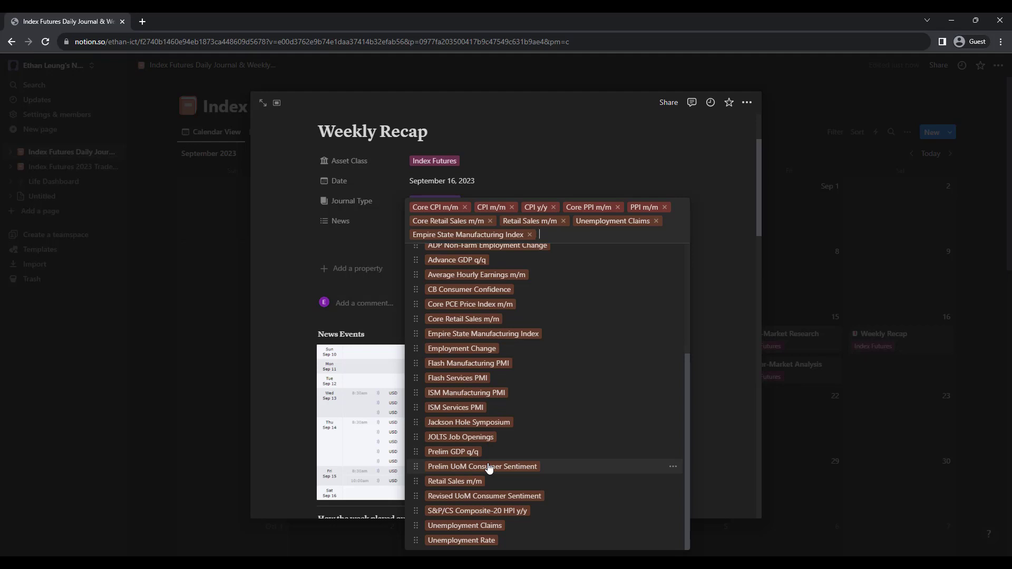
left_click(488, 467)
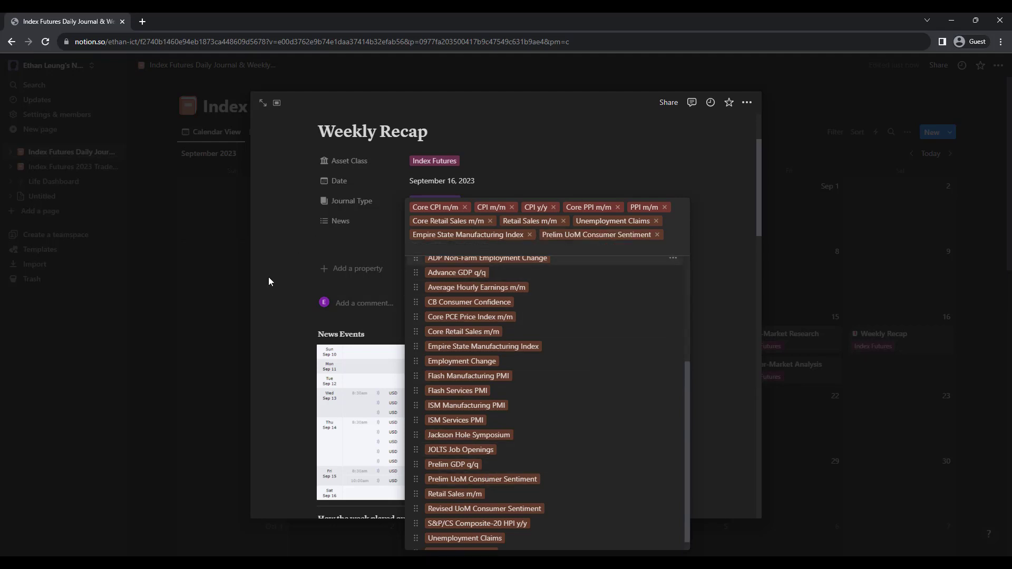
left_click(285, 295)
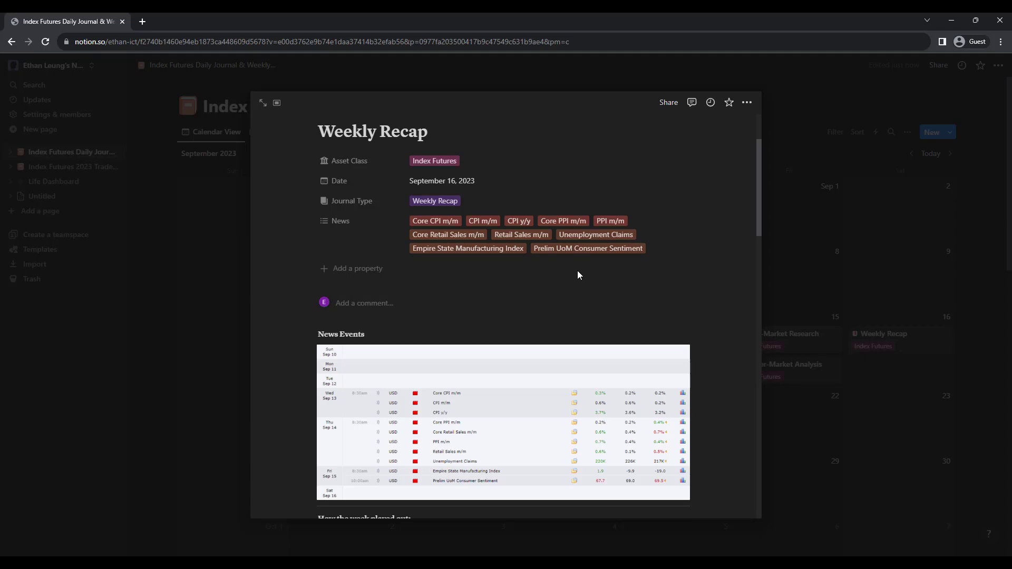
Review the Weekly Recap from the news events through the enlarged H1 chart to the closing questions, and return to the calendar
scroll(546, 290, "down", 2)
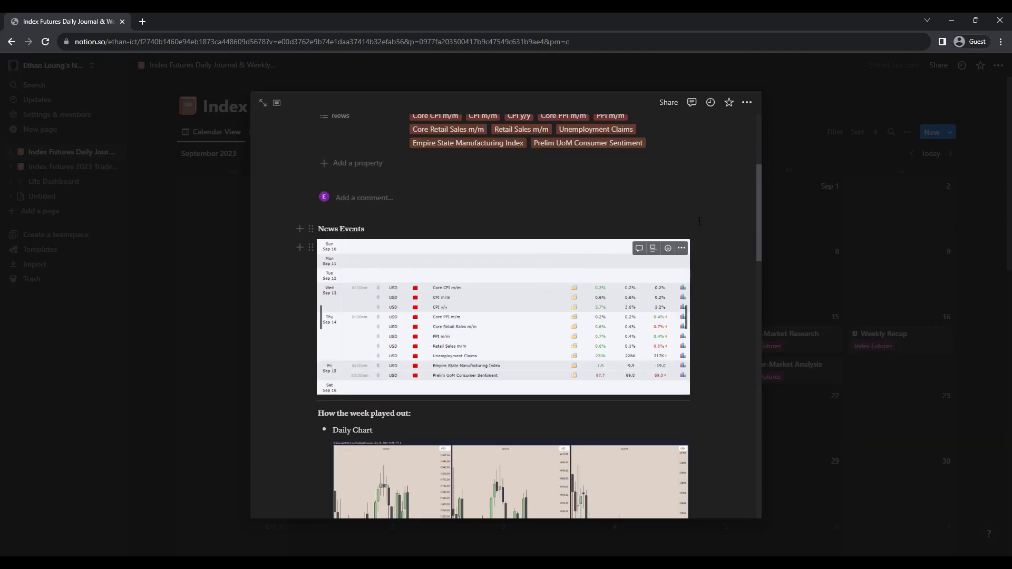
left_click_drag(761, 198, 760, 314)
left_click(684, 303)
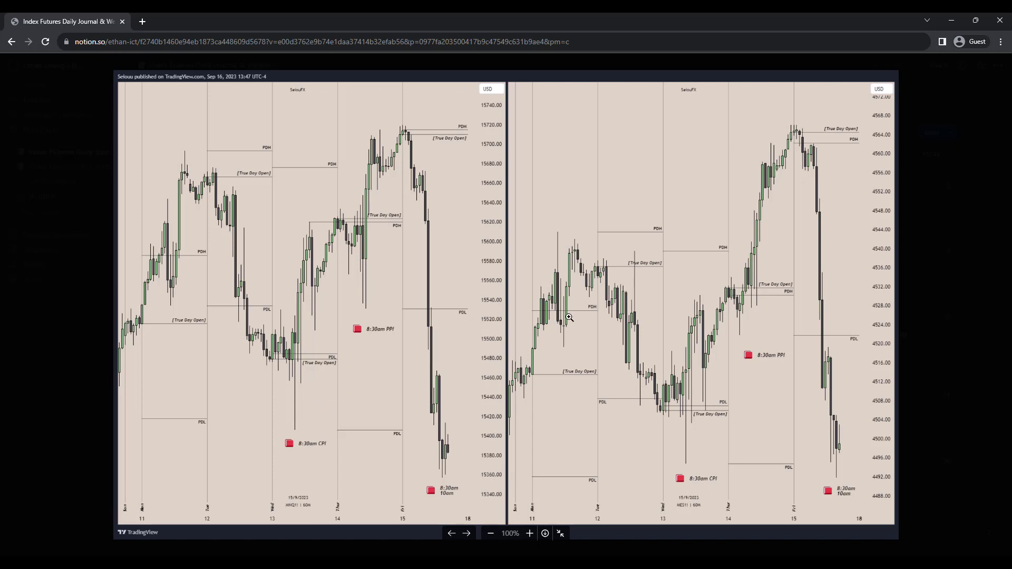
left_click(932, 346)
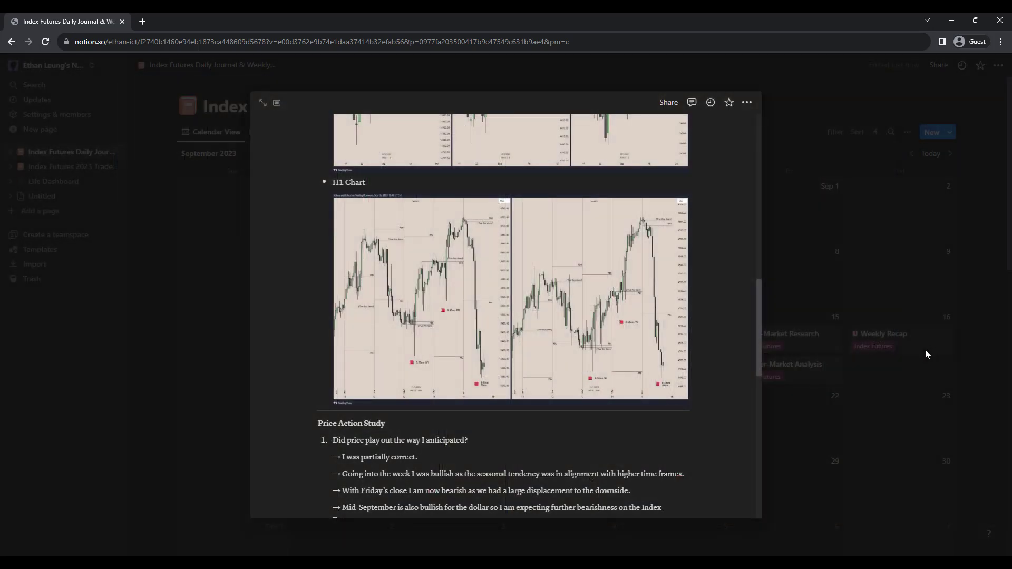
left_click_drag(761, 328, 770, 461)
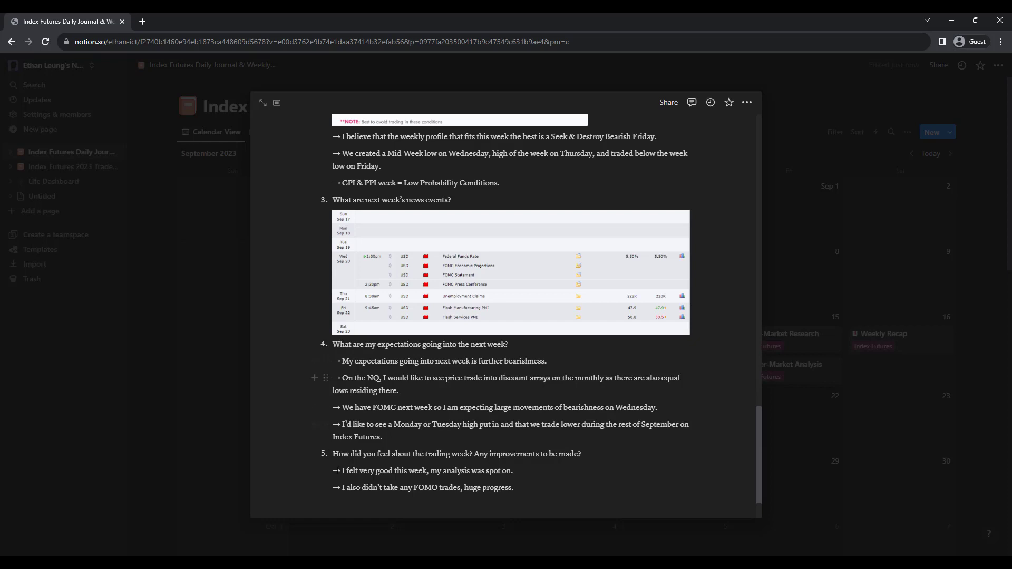
scroll(500, 411, "down", 2)
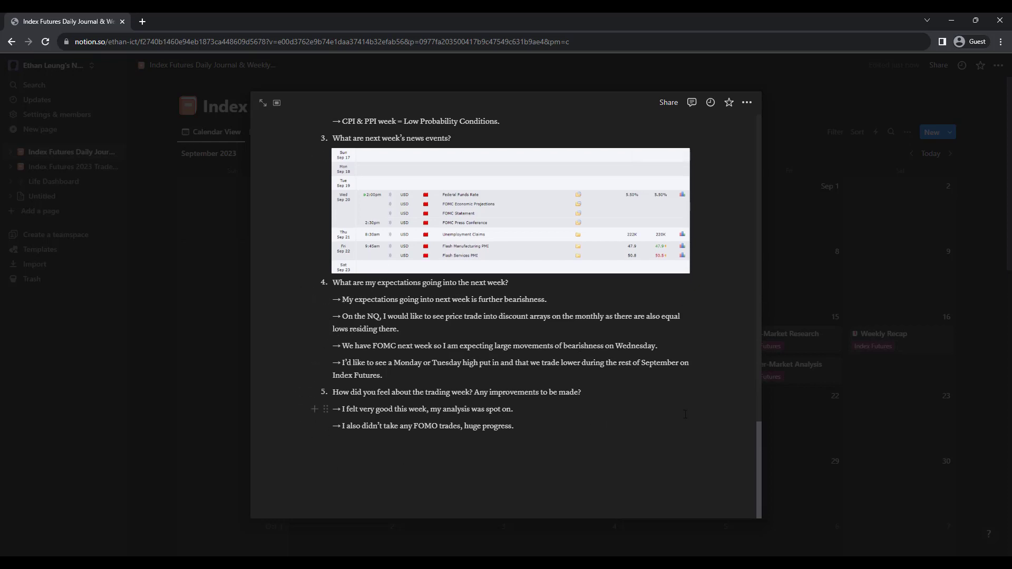
left_click(812, 423)
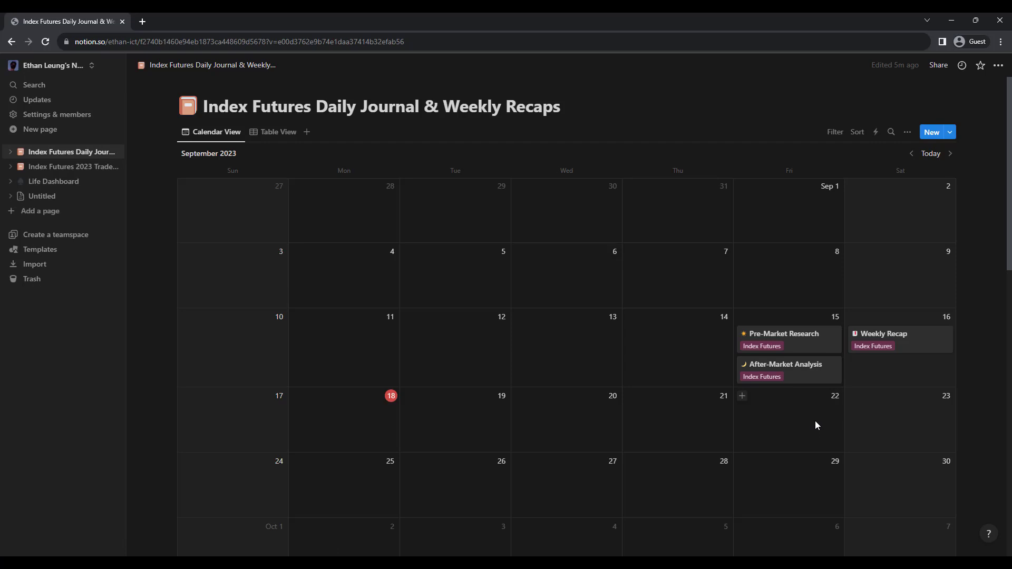
Switch the journal database to Table View and examine its columns with the sort and filter options shown
left_click(275, 132)
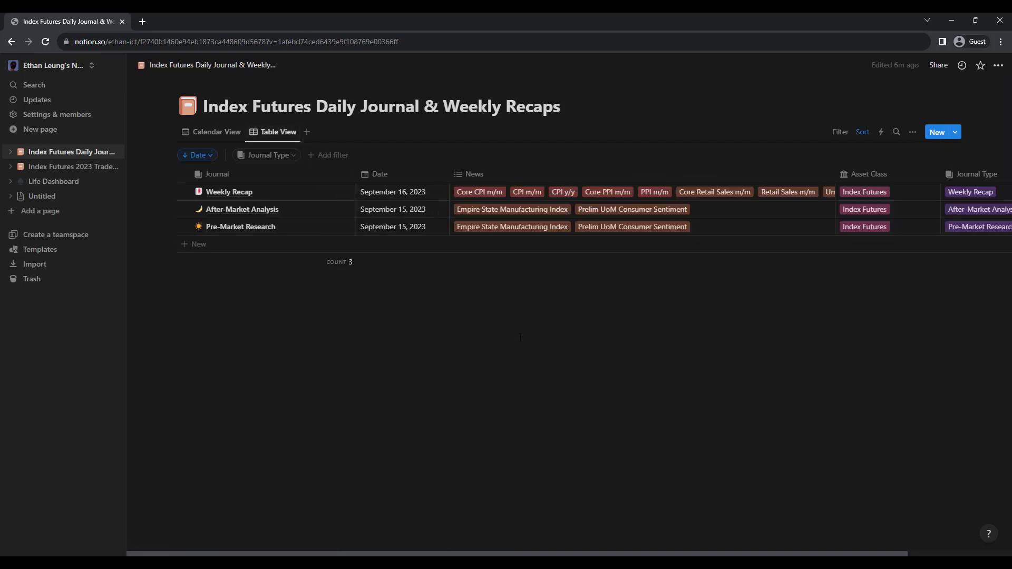
left_click_drag(365, 553, 481, 553)
left_click(216, 140)
left_click(272, 141)
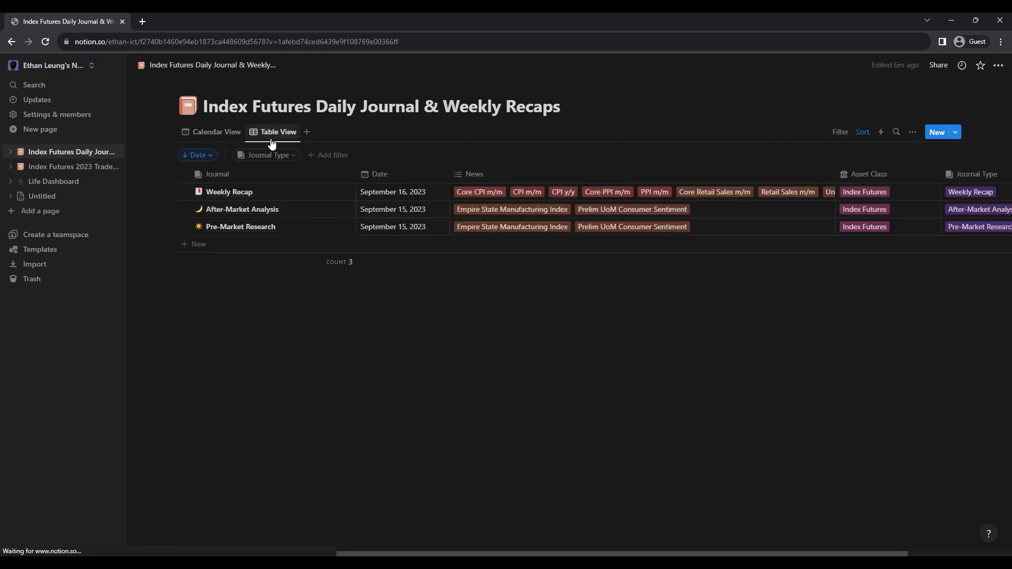
left_click(841, 139)
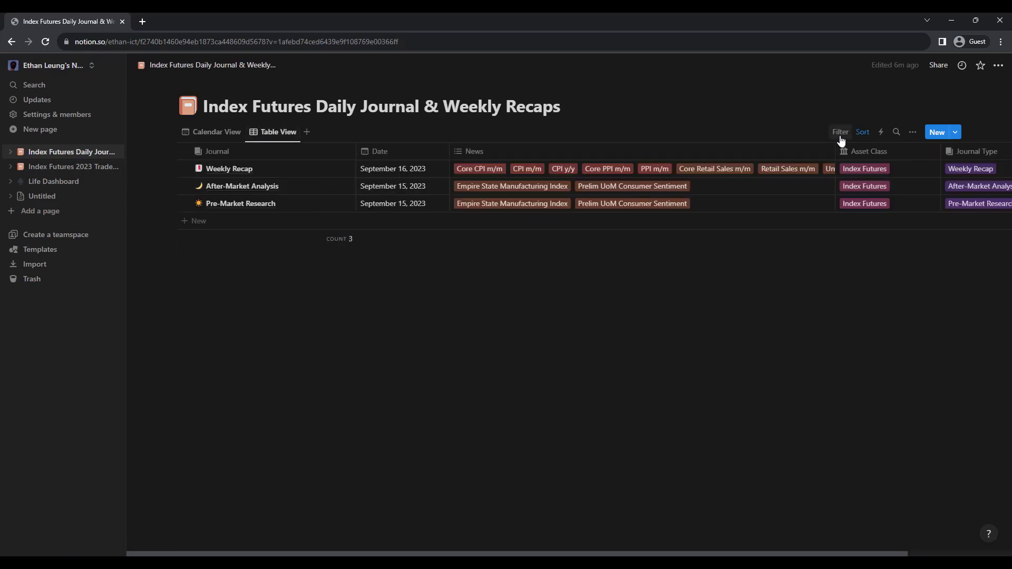
left_click(843, 136)
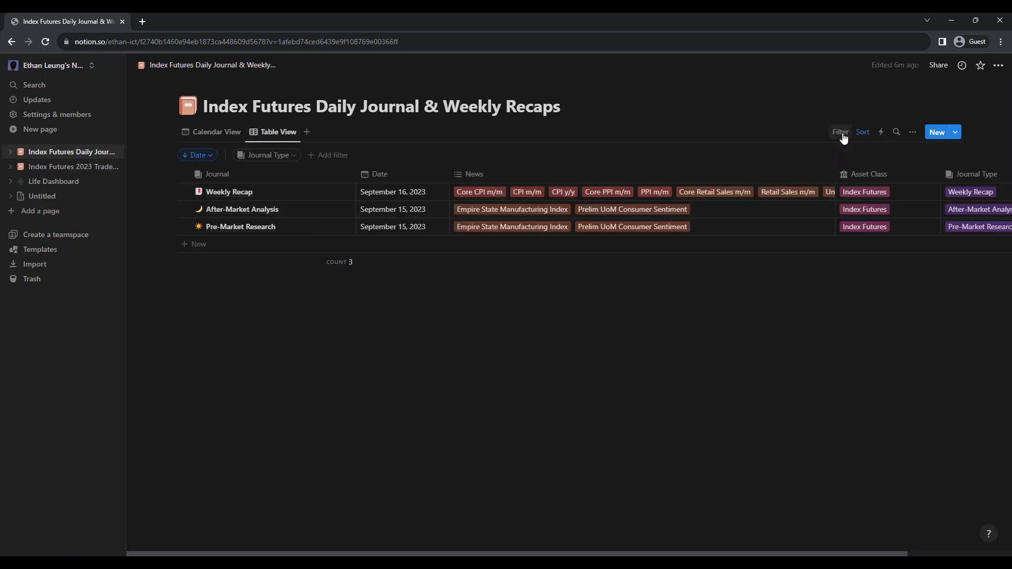
Filter the table's Journal Type to Pre-Market Research and check the listed entry across to its Journal Type column
left_click(289, 157)
left_click(210, 207)
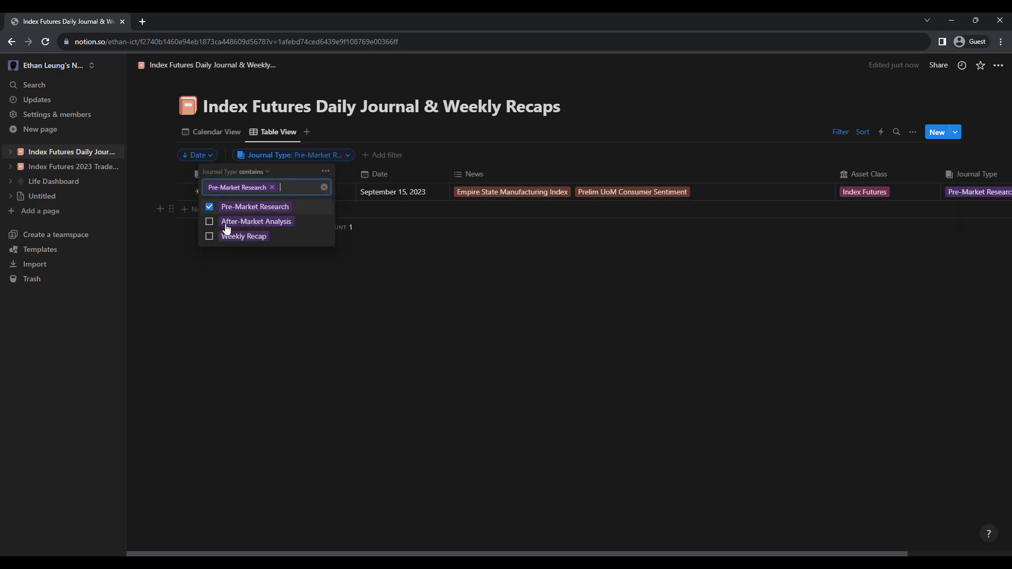
left_click(406, 323)
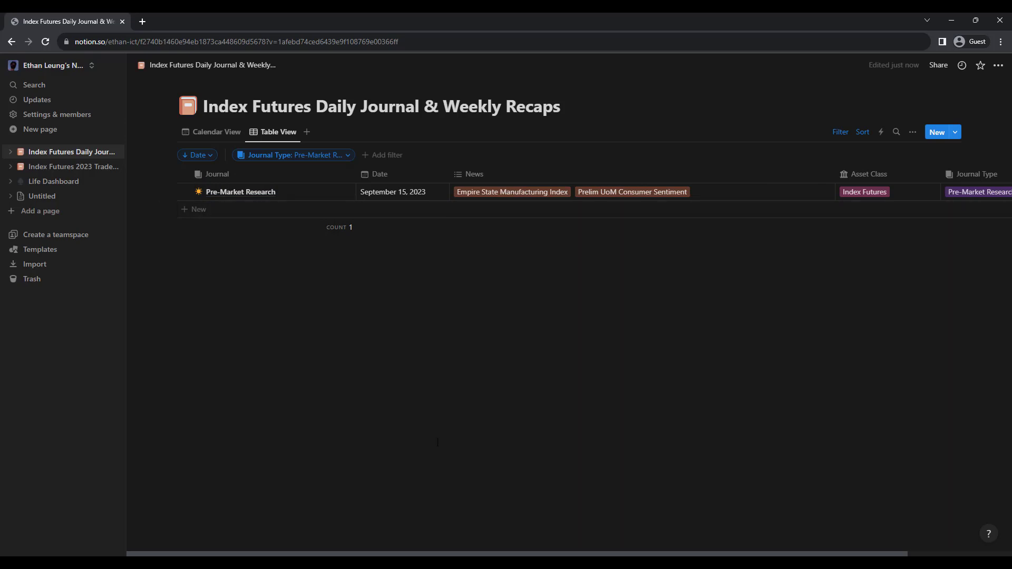
scroll(389, 548, "right", 2)
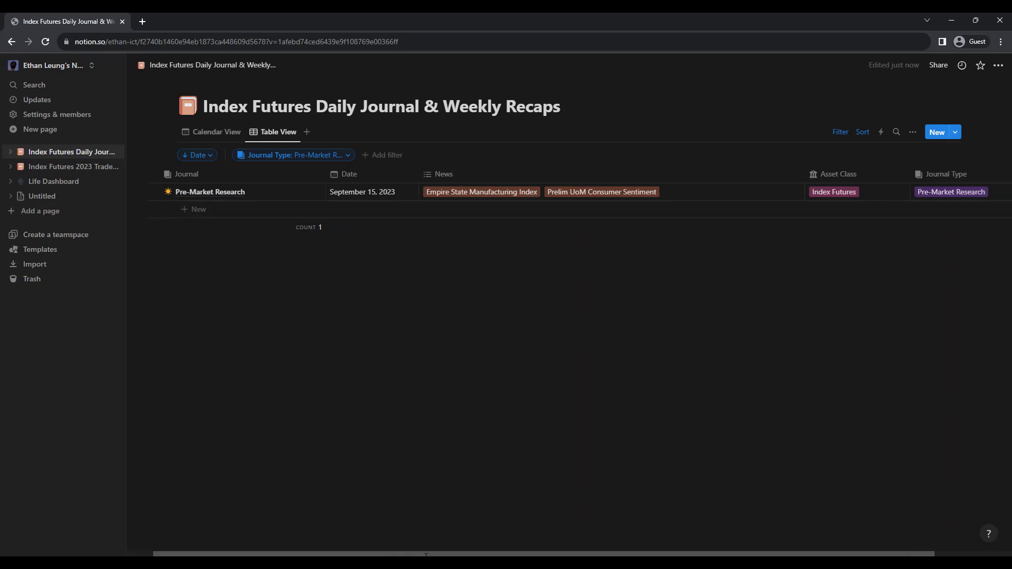
Add After-Market Analysis to the Journal Type filter alongside Pre-Market Research
left_click(281, 158)
left_click(238, 222)
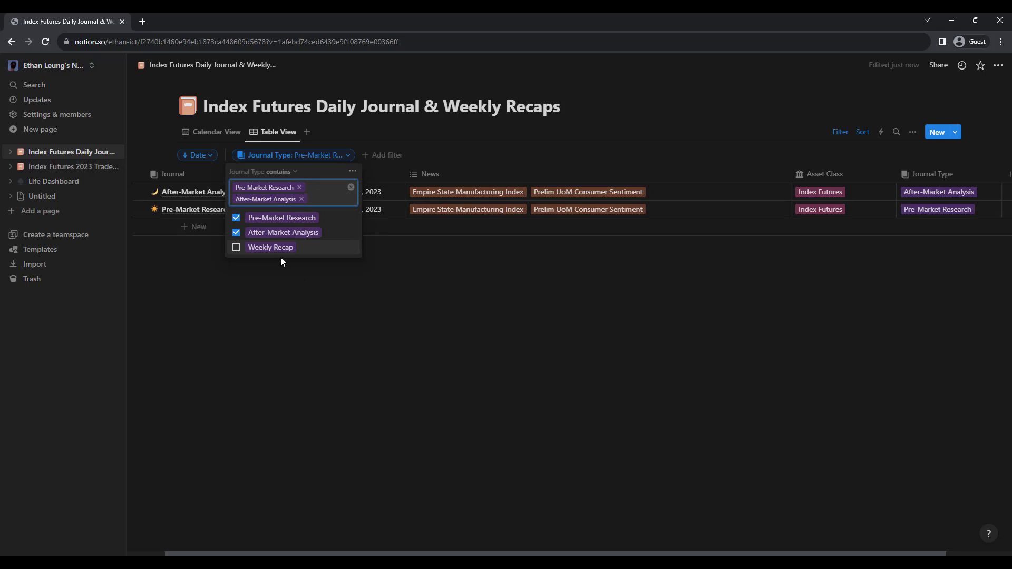
left_click(280, 309)
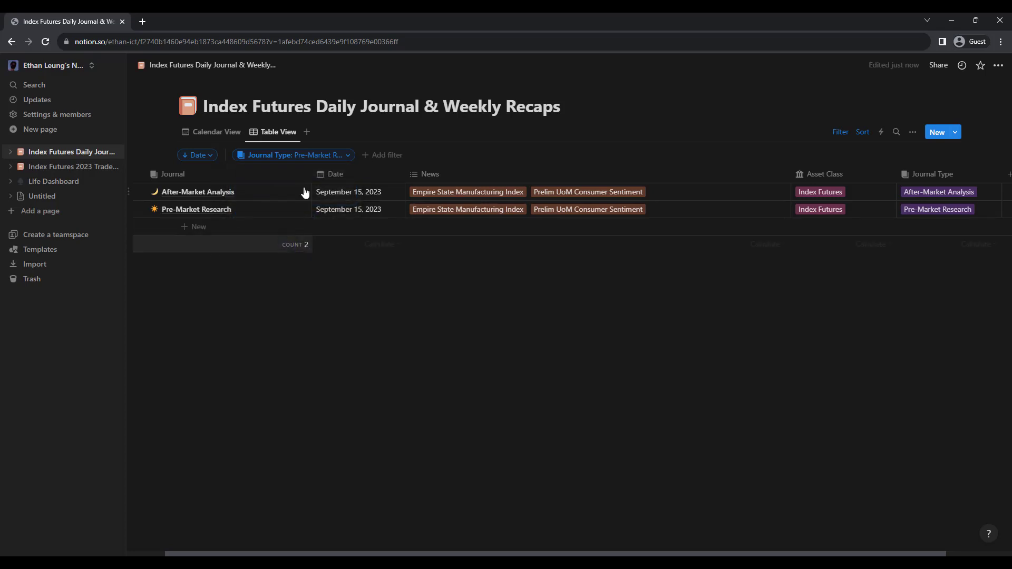
Remove After-Market Analysis and Pre-Market Research from the Journal Type filter
left_click(292, 155)
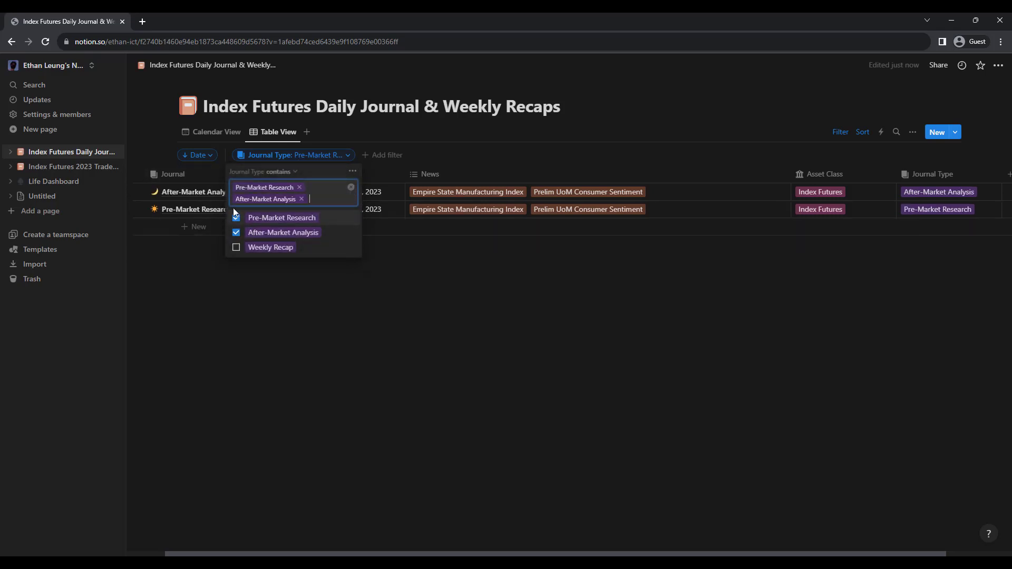
left_click(236, 232)
left_click(236, 206)
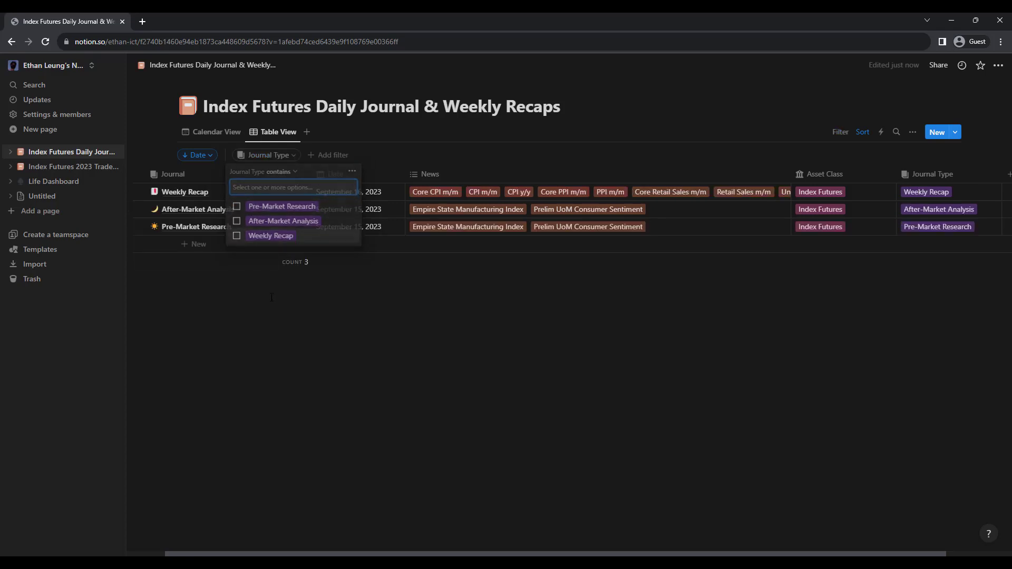
Add a News filter to the table, look through its event options and filter by CPI m/m
left_click(333, 158)
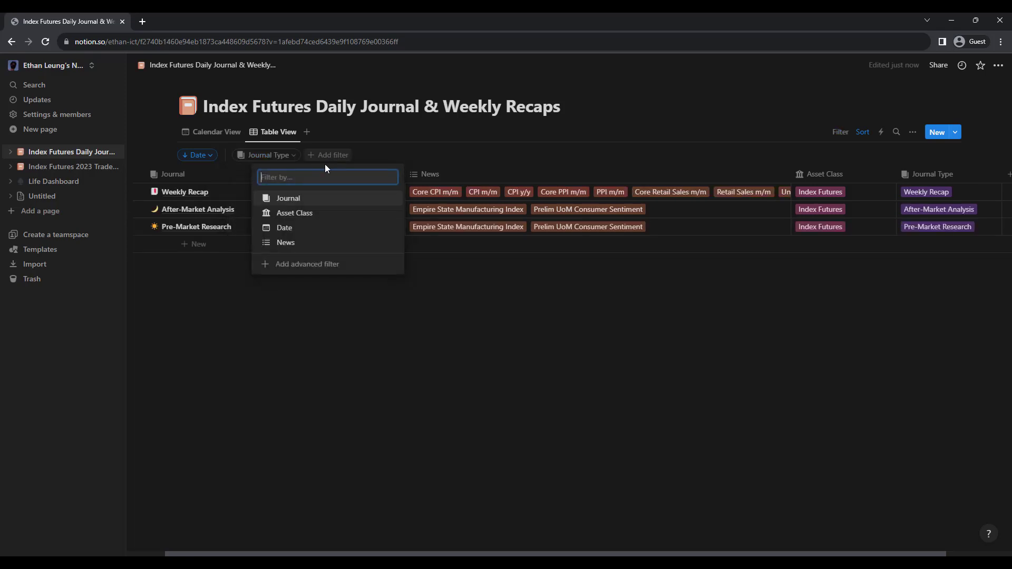
left_click(296, 243)
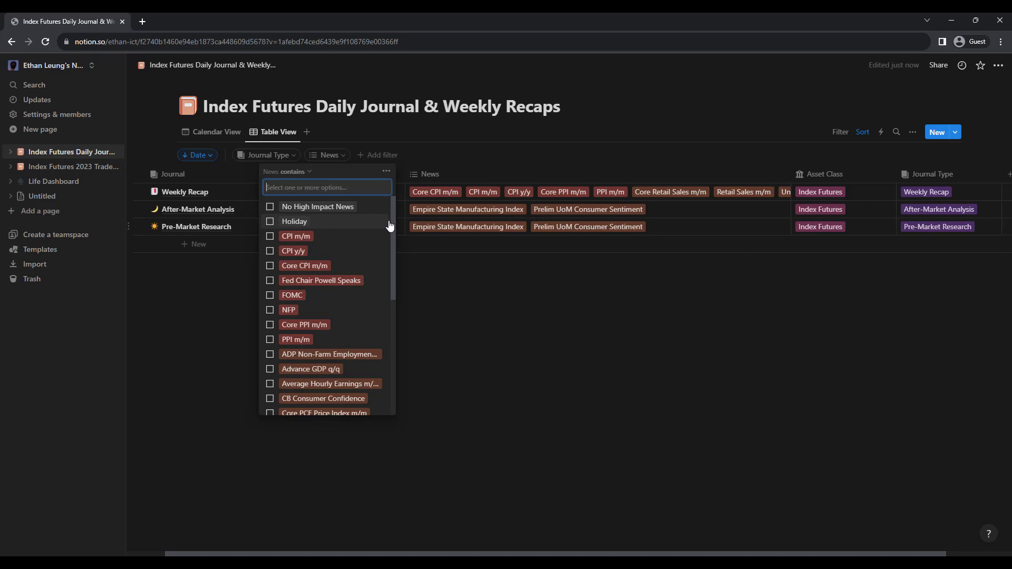
scroll(392, 224, "down", 6)
scroll(390, 243, "up", 6)
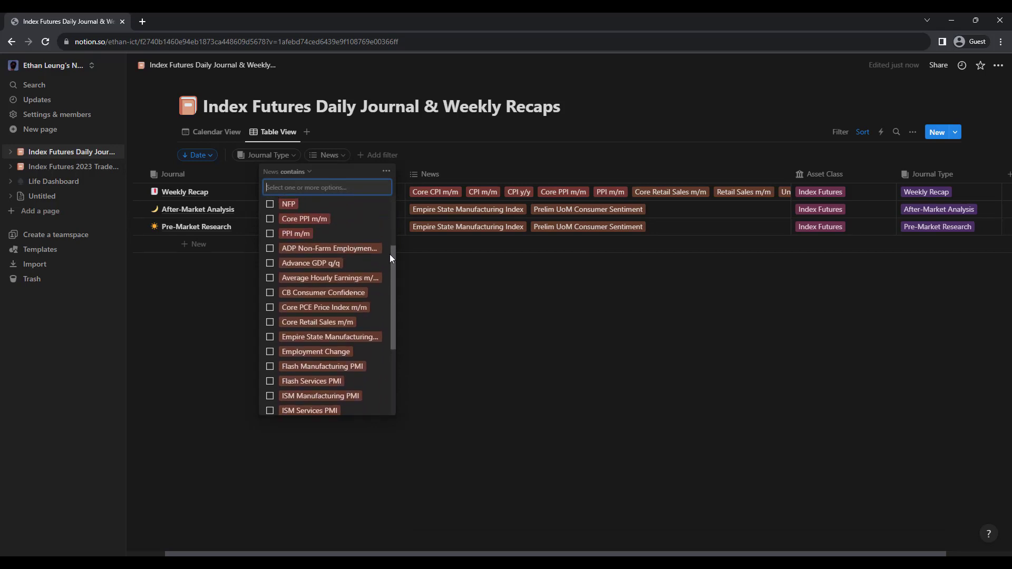
left_click(299, 242)
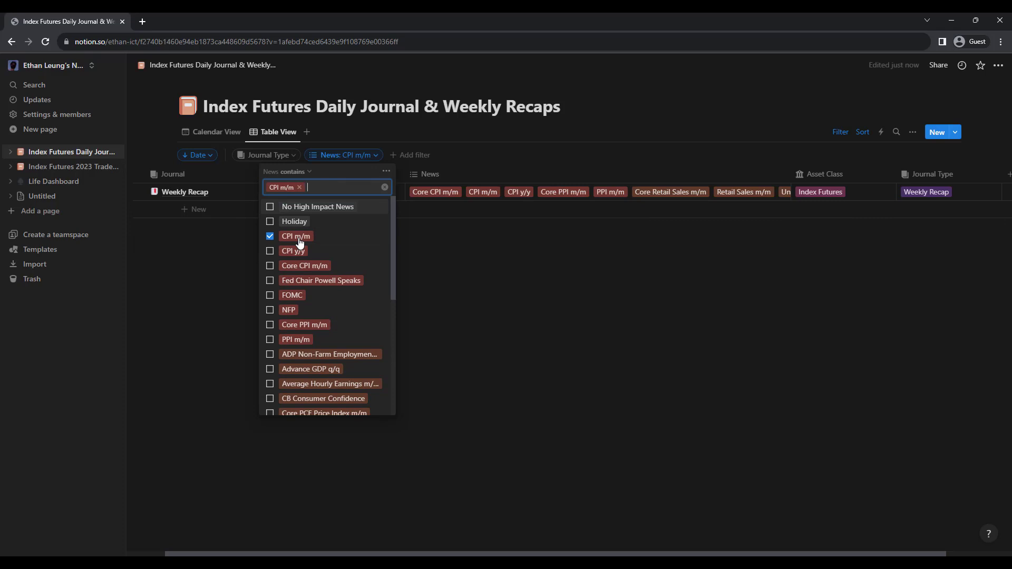
Clear CPI m/m from the News filter and return the journal database to Calendar View
left_click(299, 242)
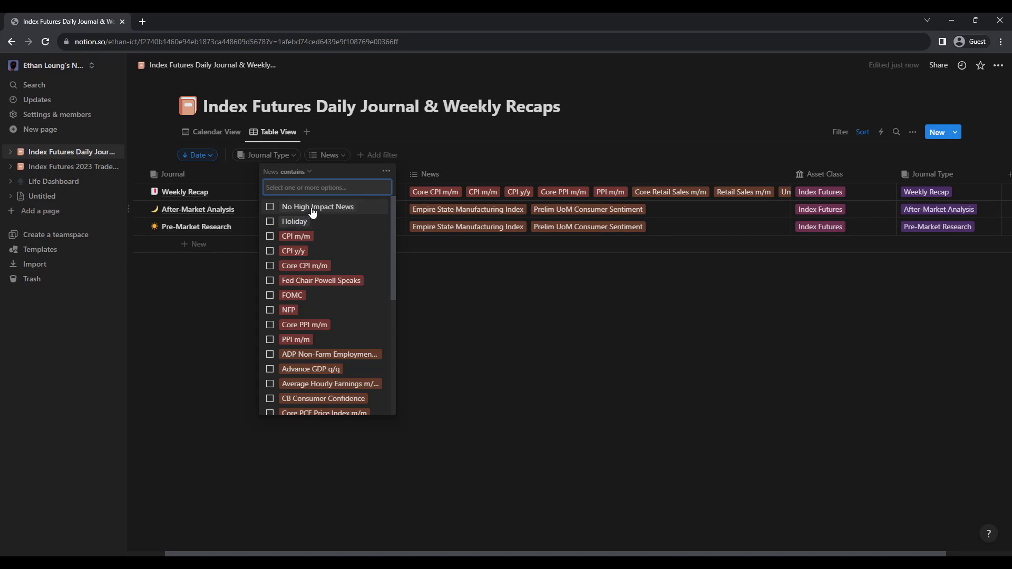
left_click(465, 335)
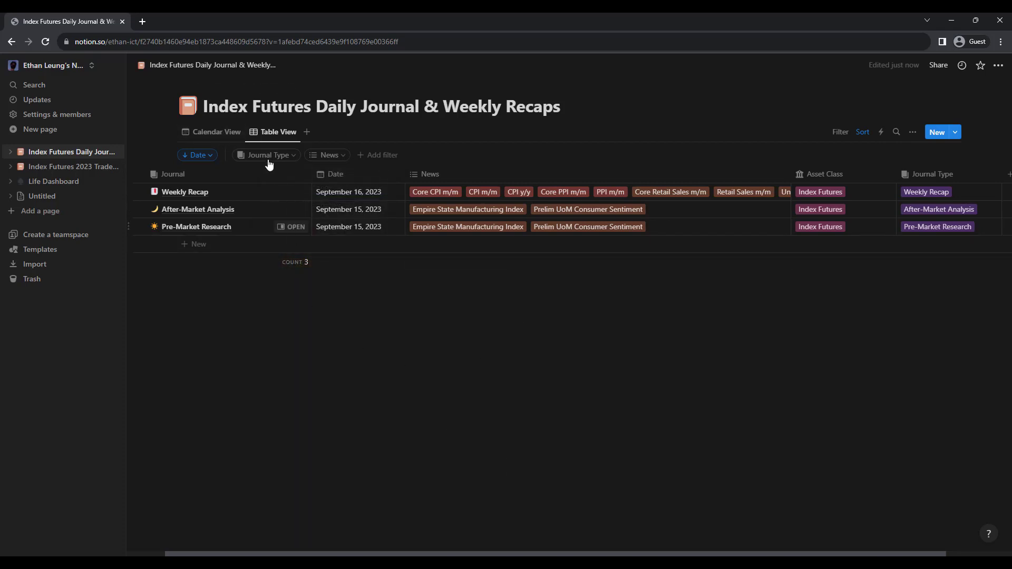
left_click(224, 136)
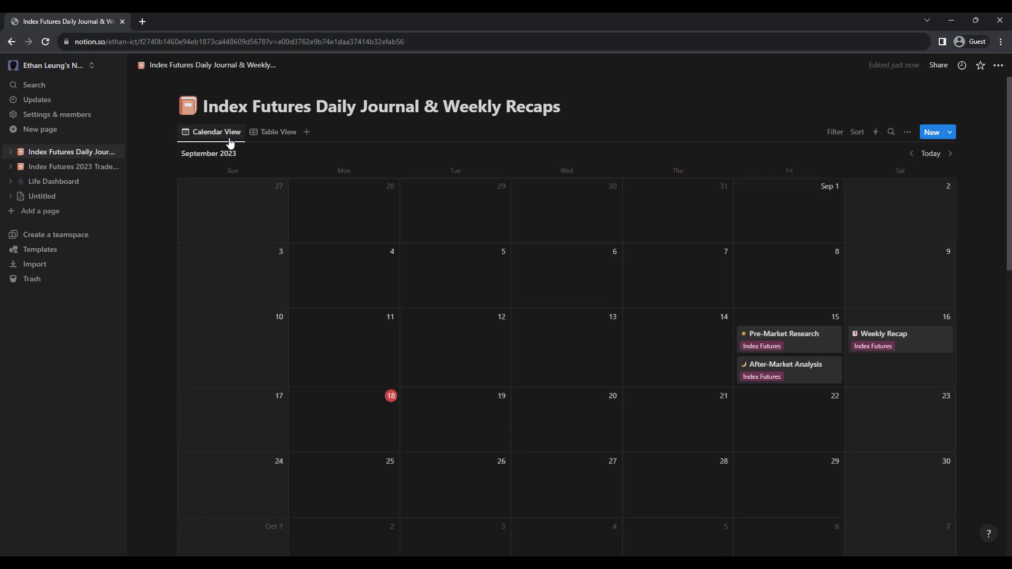